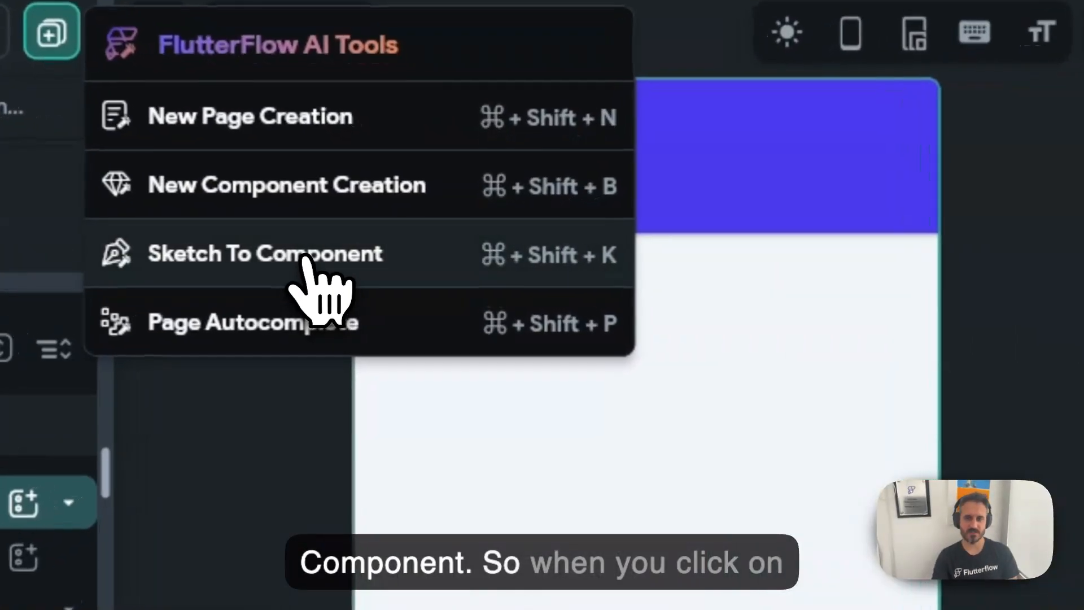
# - Start the Sketch To Component AI tool and open its blank drawing canvas
pyautogui.click(384, 255)
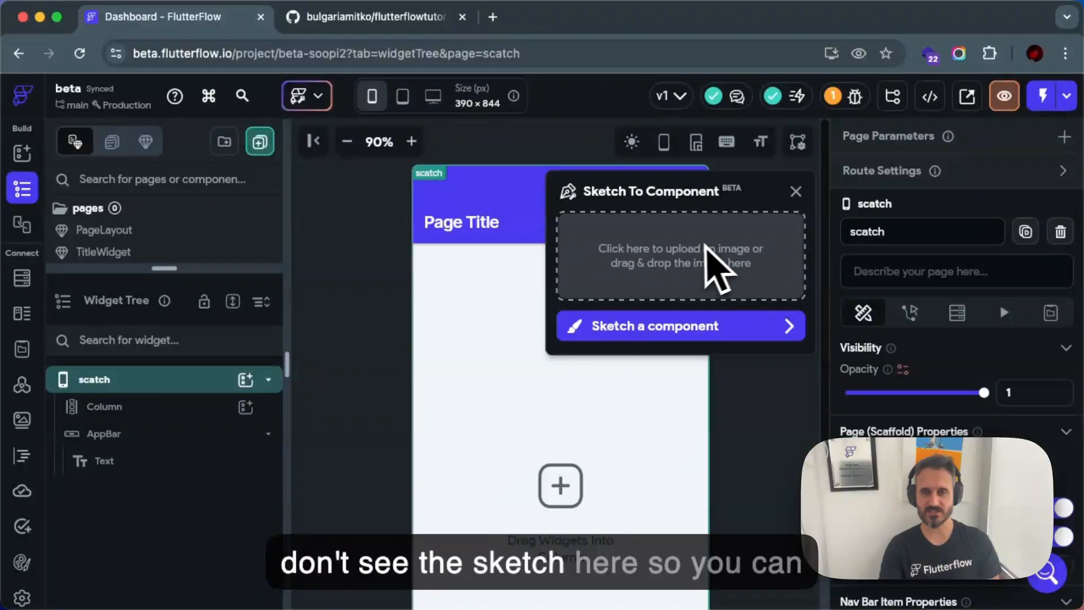
pyautogui.click(728, 347)
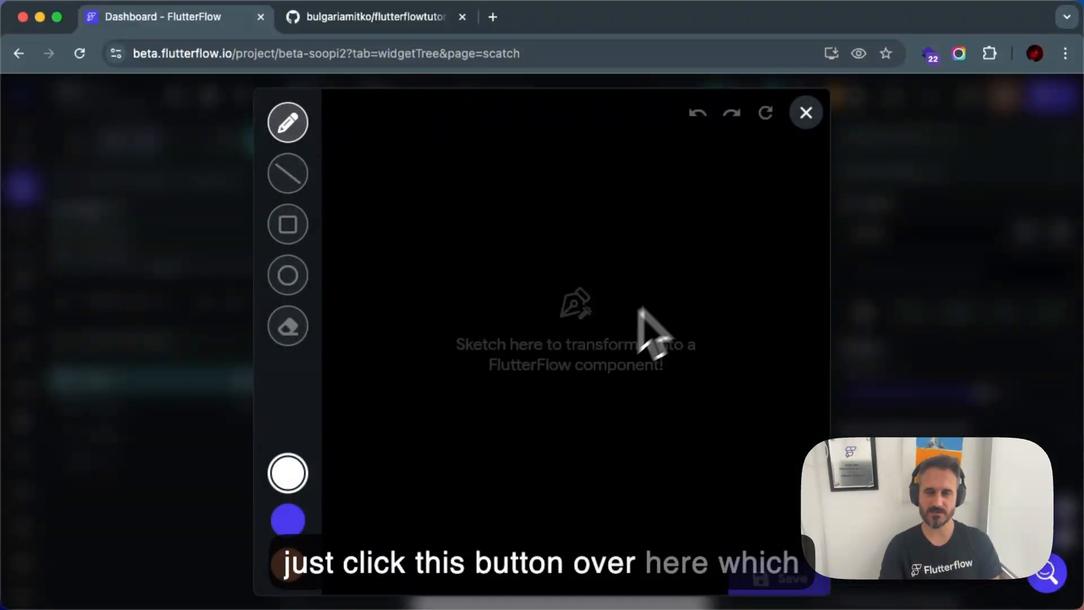
pyautogui.click(806, 114)
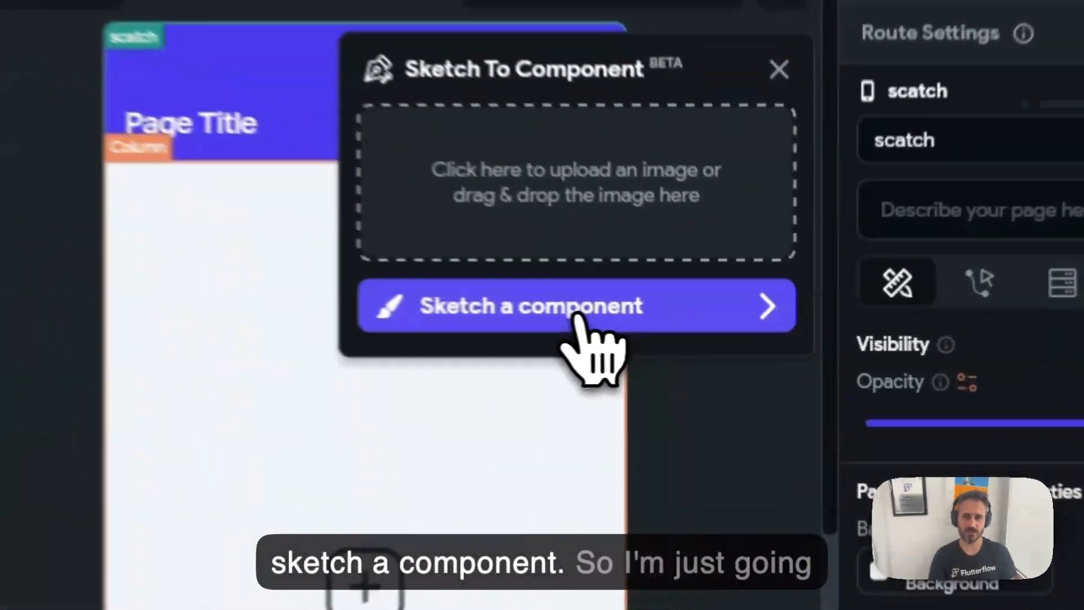
pyautogui.click(682, 333)
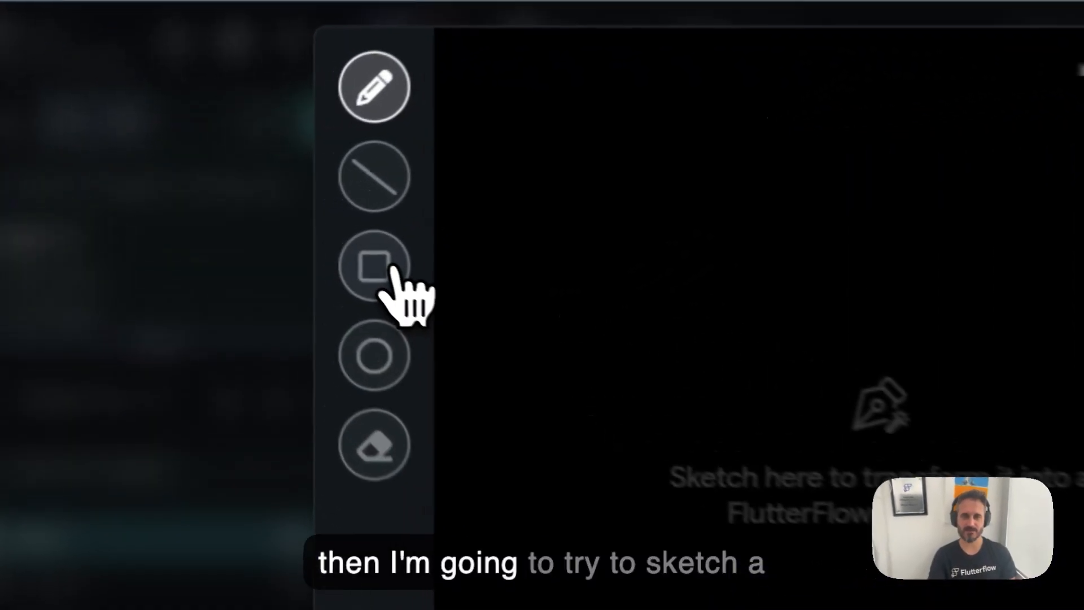
# - Draw a large rectangle as the card base and a smaller rectangle in its upper-left corner as the image placeholder
pyautogui.click(291, 225)
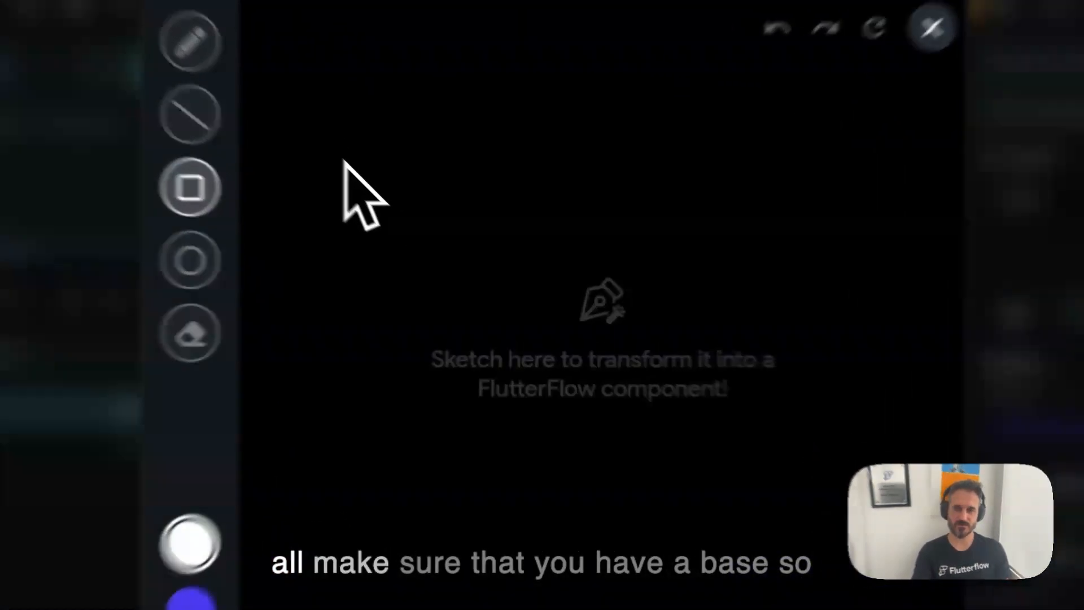
pyautogui.moveTo(395, 206)
pyautogui.mouseDown()
pyautogui.moveTo(498, 297)
pyautogui.moveTo(762, 472)
pyautogui.mouseUp()
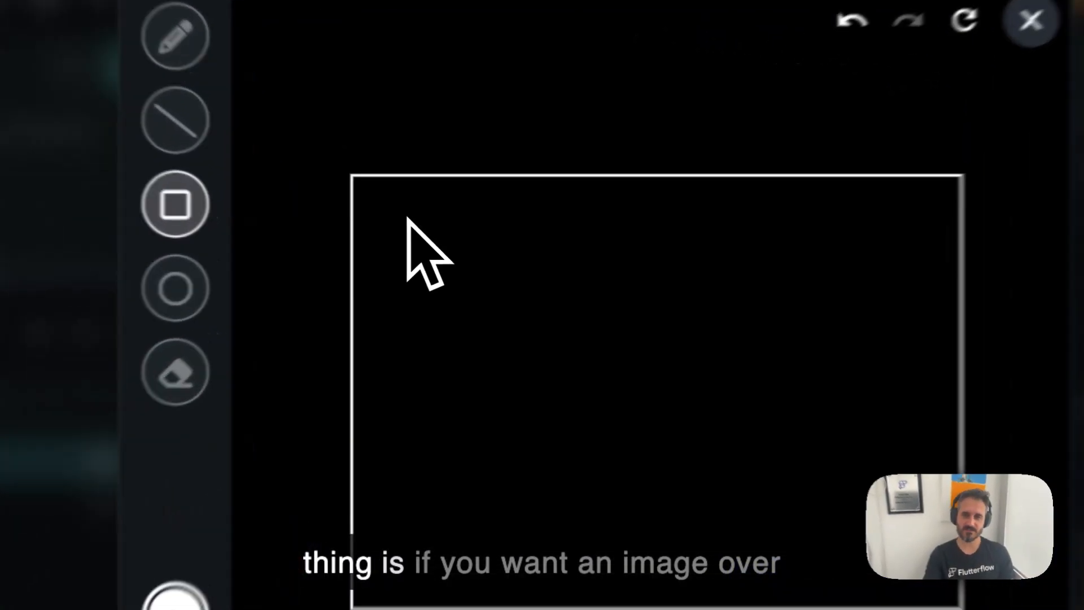
pyautogui.moveTo(427, 232)
pyautogui.mouseDown()
pyautogui.moveTo(629, 377)
pyautogui.moveTo(630, 400)
pyautogui.mouseUp()
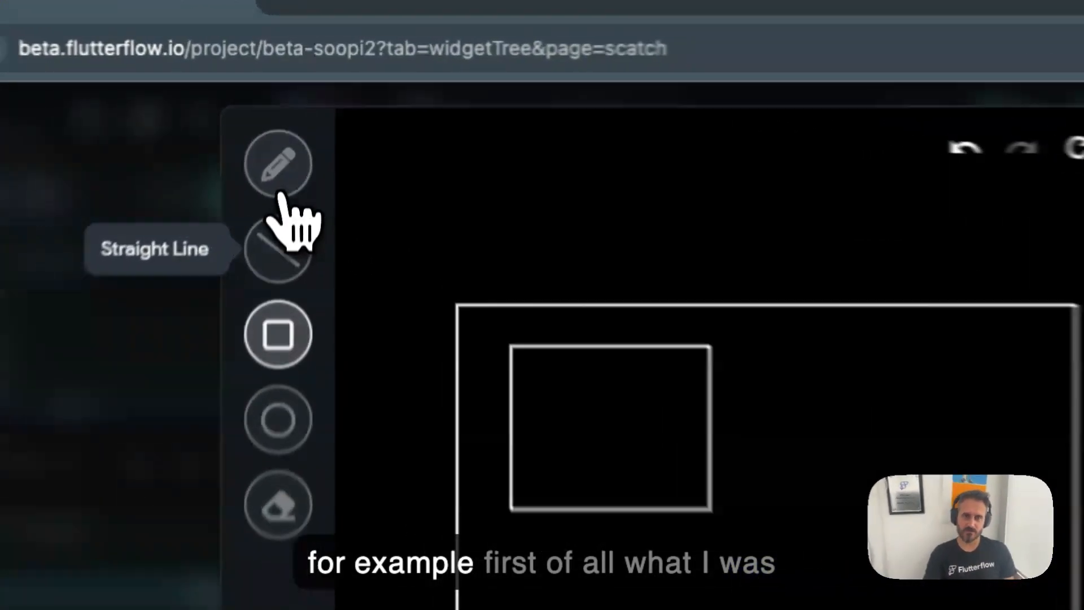
# - Draw three short wavy pen lines beside the small rectangle to represent text
pyautogui.click(287, 123)
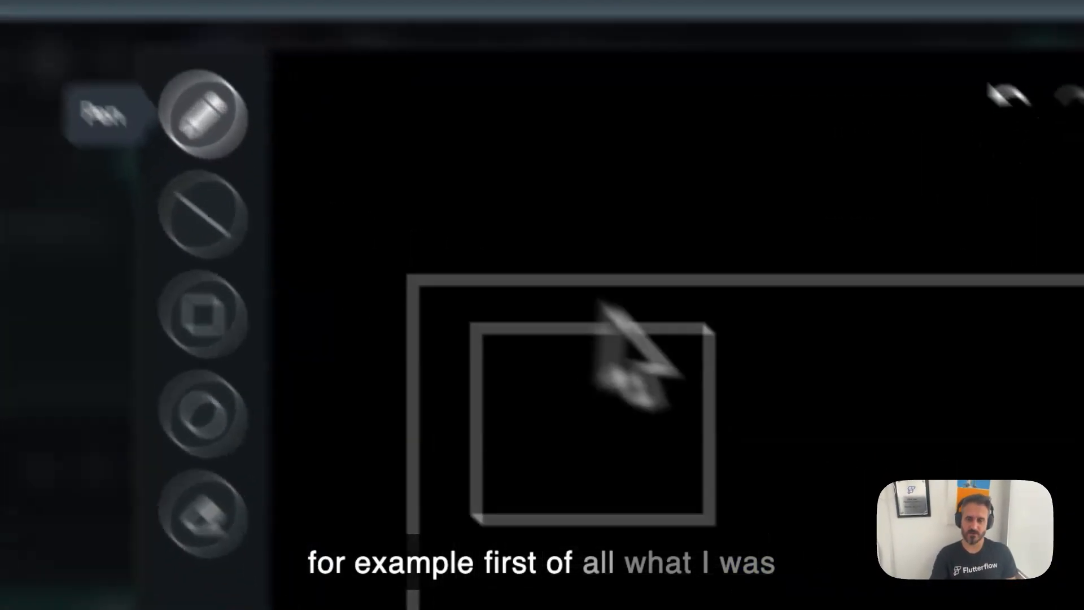
pyautogui.moveTo(779, 366)
pyautogui.mouseDown()
pyautogui.moveTo(969, 379)
pyautogui.moveTo(1021, 367)
pyautogui.mouseUp()
pyautogui.moveTo(786, 440); pyautogui.dragTo(1005, 446)
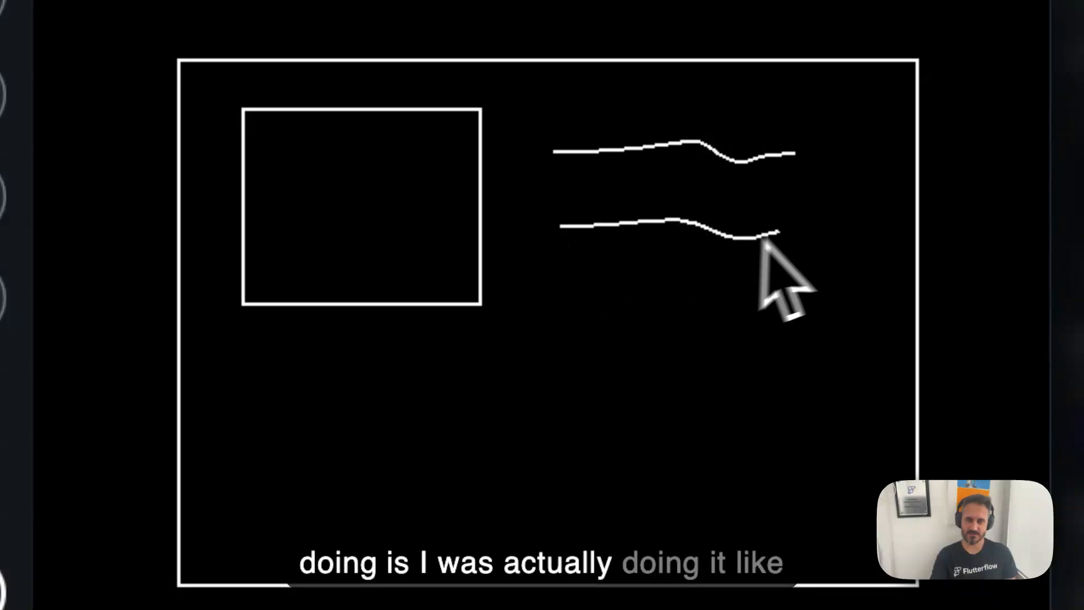
pyautogui.moveTo(762, 240); pyautogui.dragTo(793, 229)
pyautogui.moveTo(551, 290)
pyautogui.mouseDown()
pyautogui.moveTo(769, 313)
pyautogui.moveTo(783, 302)
pyautogui.mouseUp()
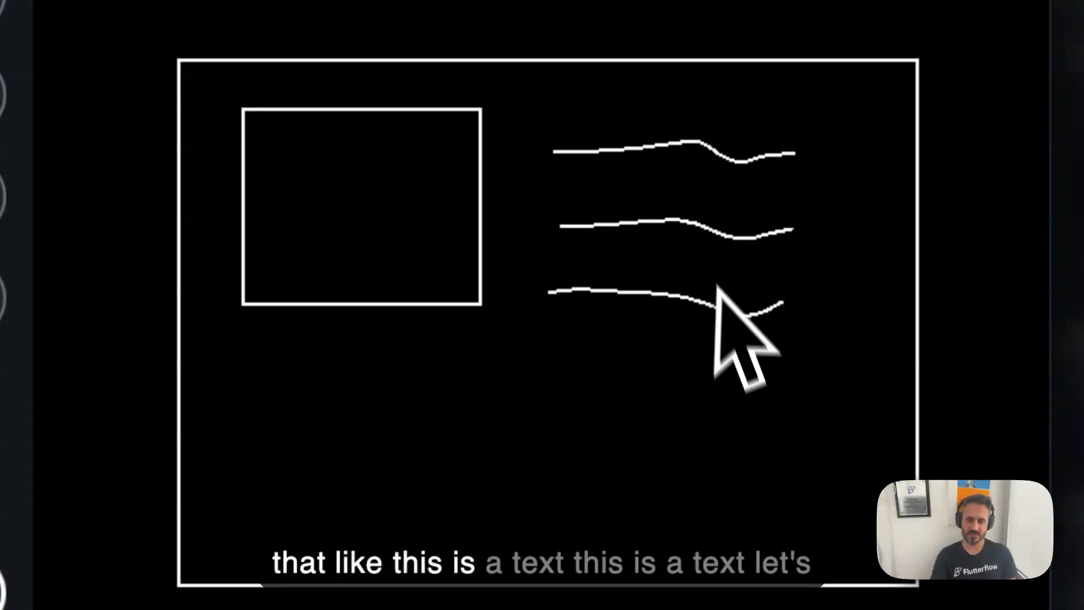
# - Draw three long wavy text lines across the lower part of the card, below the image placeholder
pyautogui.moveTo(275, 380); pyautogui.dragTo(843, 400)
pyautogui.moveTo(287, 446); pyautogui.dragTo(755, 461)
pyautogui.moveTo(352, 503); pyautogui.dragTo(533, 504)
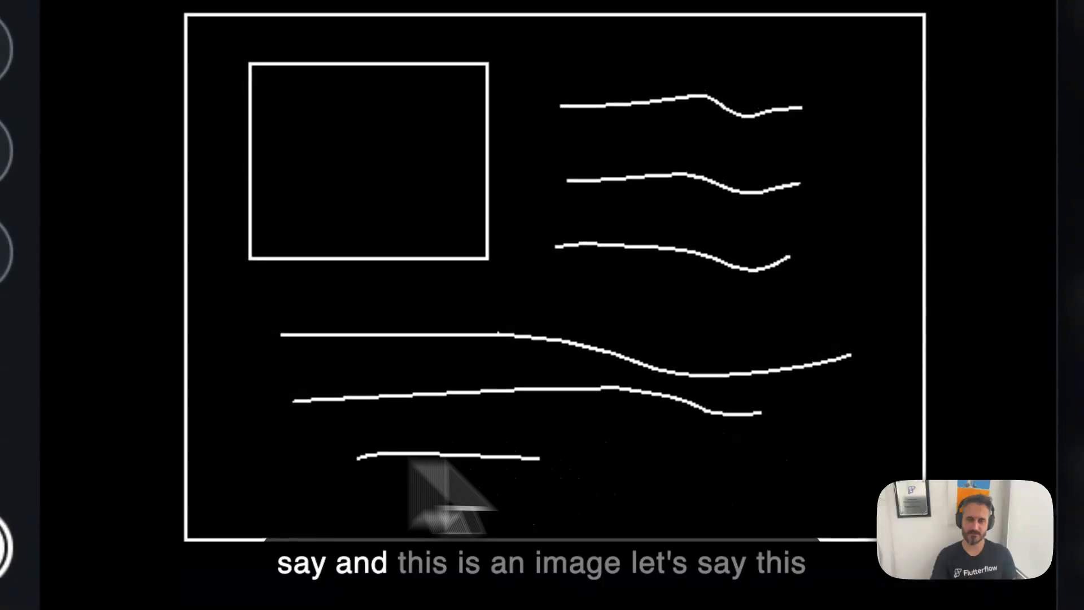
pyautogui.moveTo(539, 459); pyautogui.dragTo(791, 486)
# - Draw a simple stick figure inside the image placeholder rectangle
pyautogui.moveTo(390, 107)
pyautogui.mouseDown()
pyautogui.moveTo(415, 113)
pyautogui.moveTo(391, 102)
pyautogui.mouseUp()
pyautogui.moveTo(386, 147); pyautogui.dragTo(391, 236)
pyautogui.moveTo(380, 195)
pyautogui.mouseDown()
pyautogui.moveTo(356, 209)
pyautogui.moveTo(459, 220)
pyautogui.mouseUp()
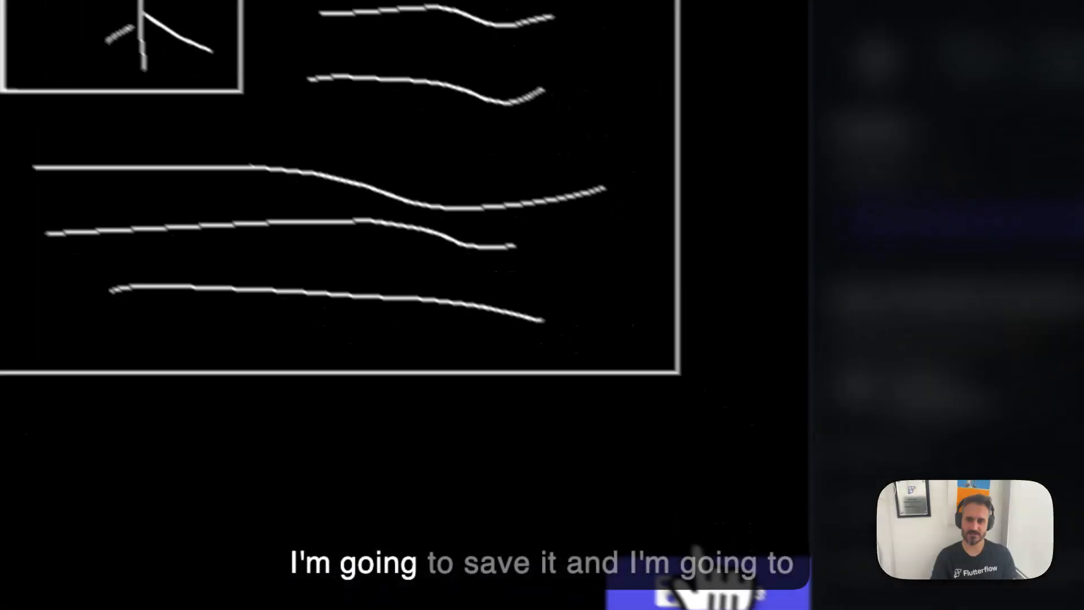
# - Save the sketch, generate a component from it, and look over the whole layout in the component preview
pyautogui.click(496, 363)
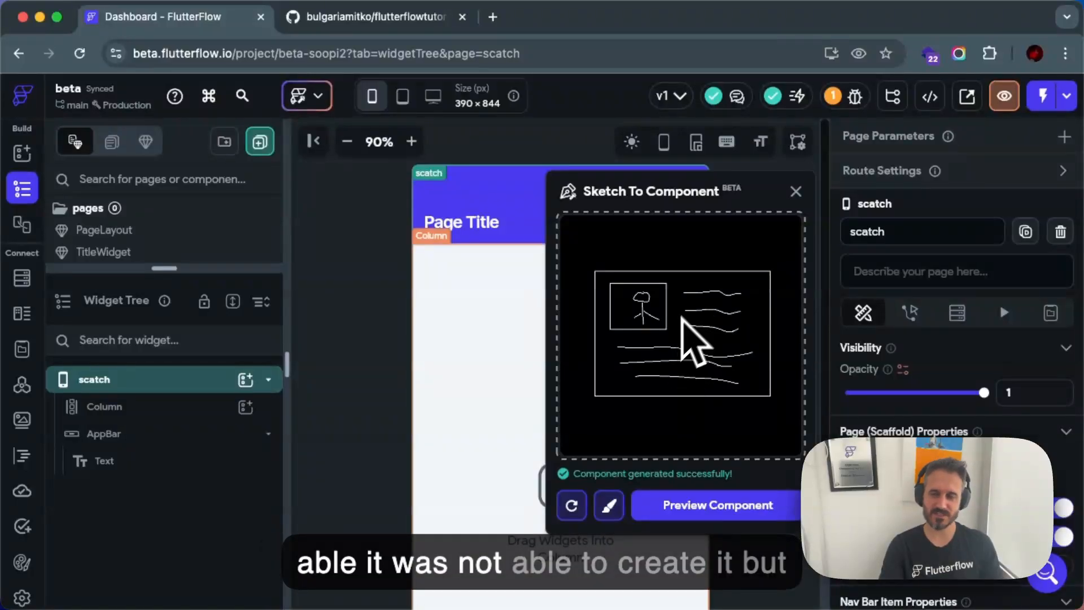
pyautogui.click(713, 506)
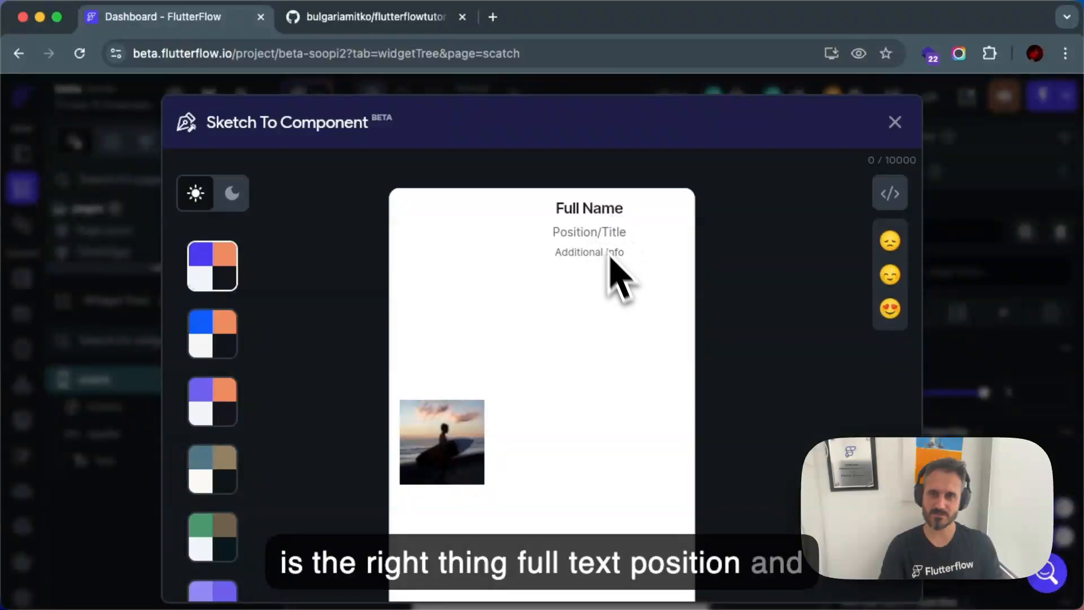
pyautogui.scroll(-3, 614, 333)
pyautogui.scroll(3, 624, 355)
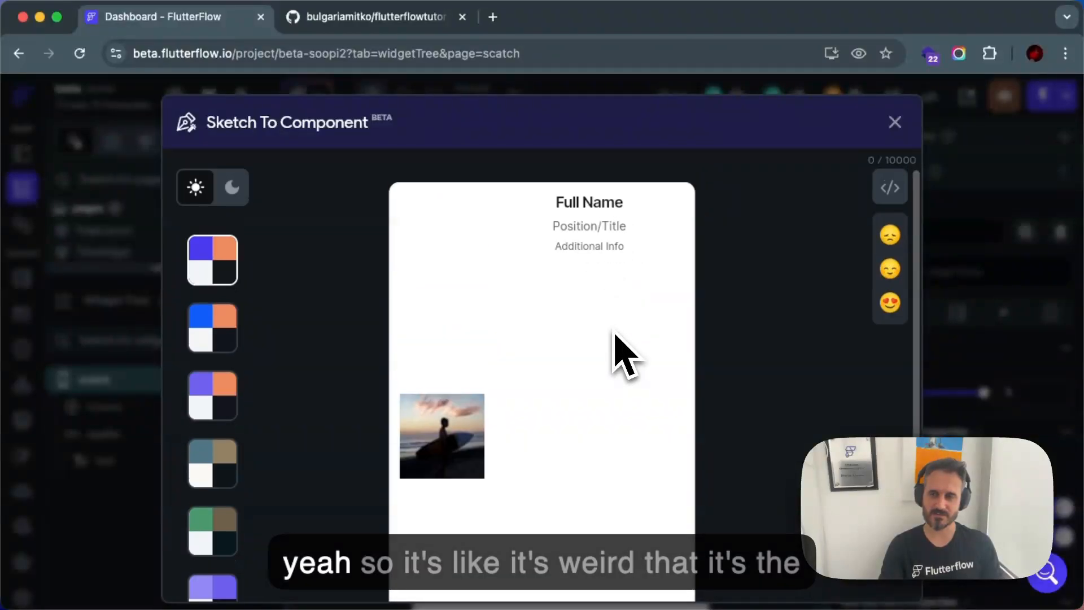
pyautogui.scroll(-5, 610, 320)
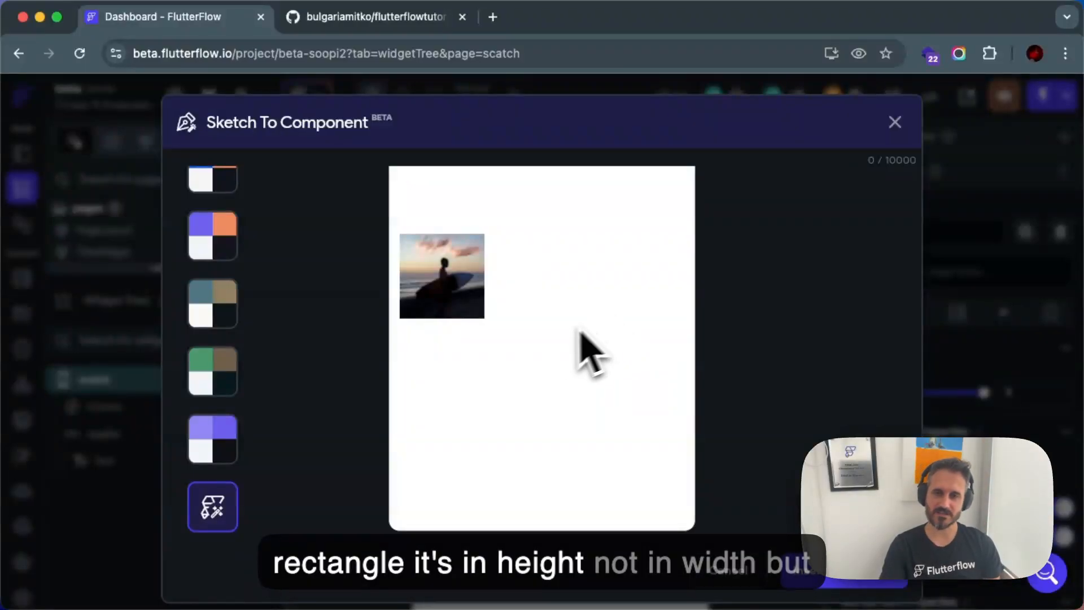
pyautogui.scroll(5, 757, 356)
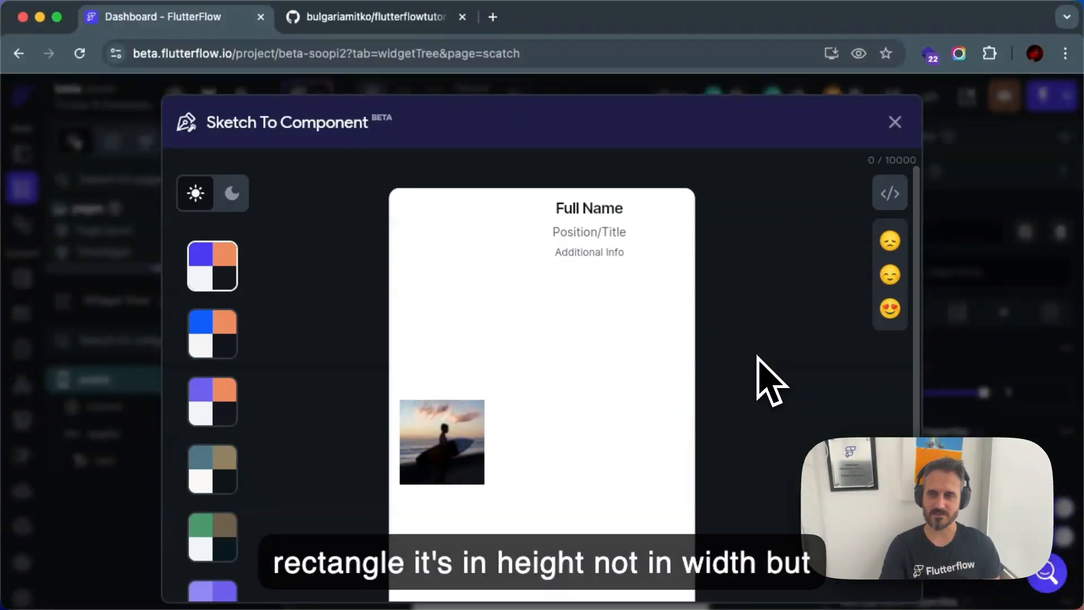
# - Create the generated component under the name profileCom and rate it with the middle smiling face
pyautogui.scroll(-5, 758, 355)
pyautogui.click(857, 586)
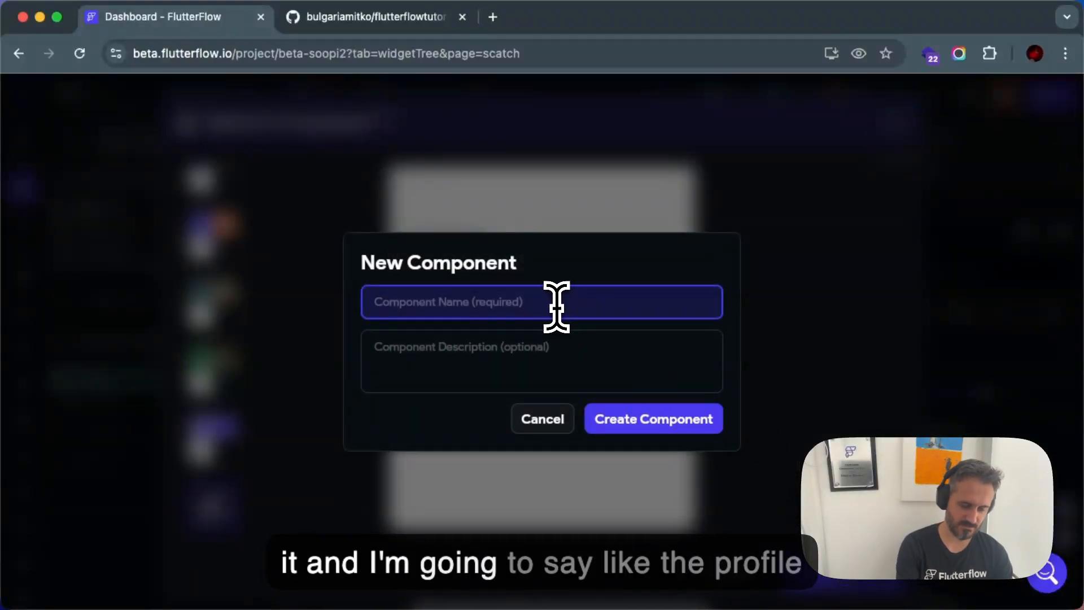
pyautogui.write('pr')
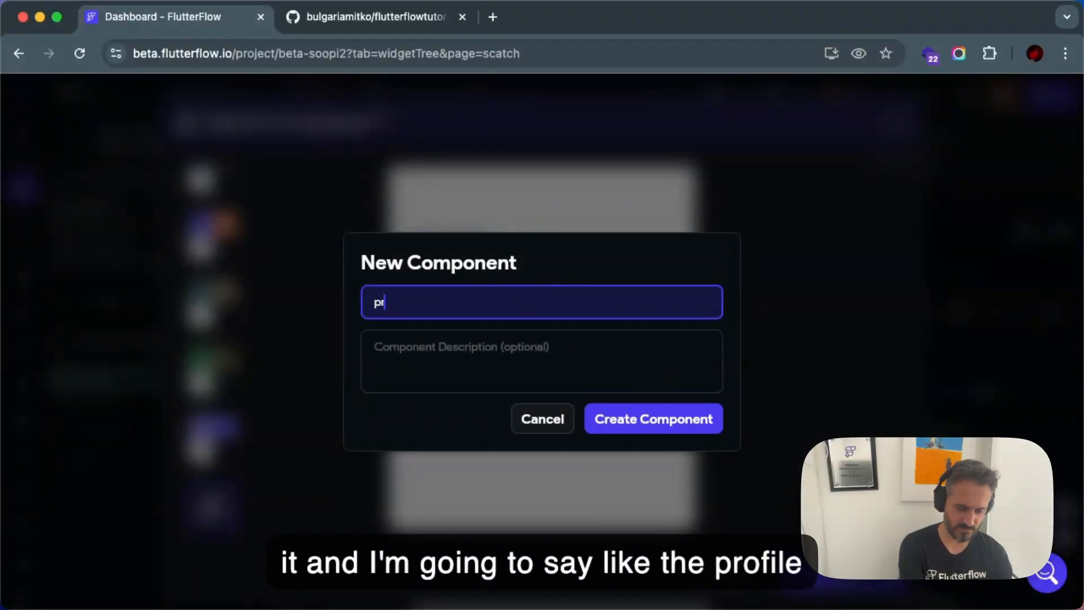
pyautogui.write('ofileCom')
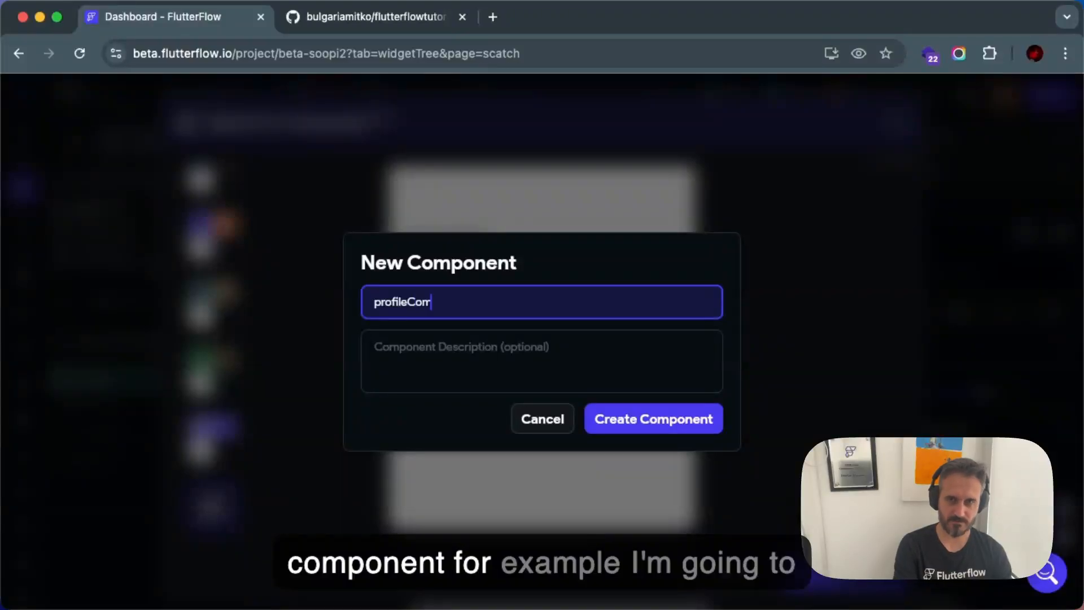
pyautogui.click(647, 420)
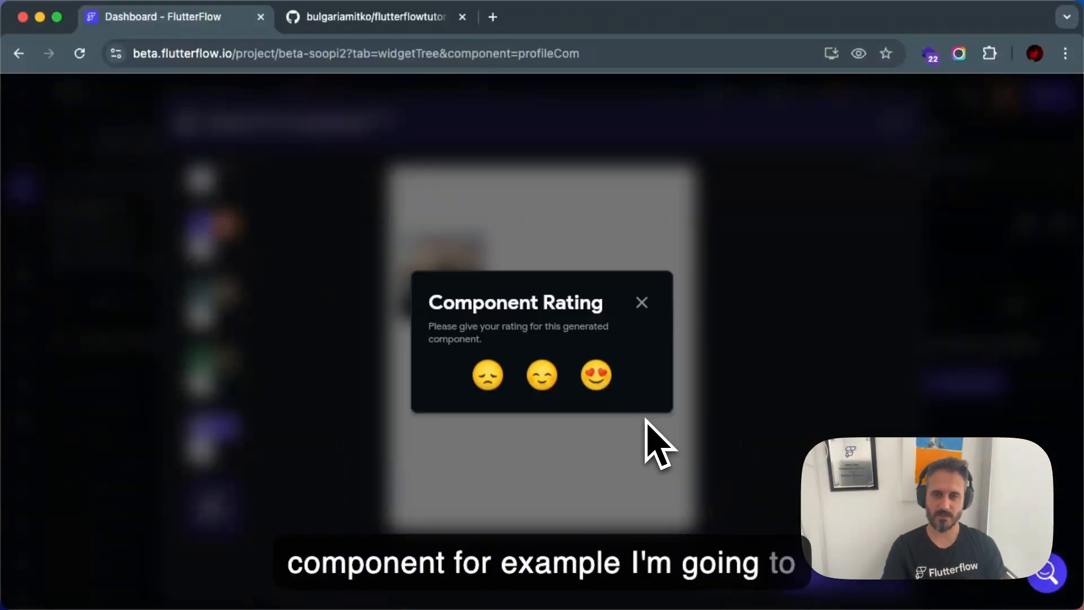
pyautogui.click(542, 379)
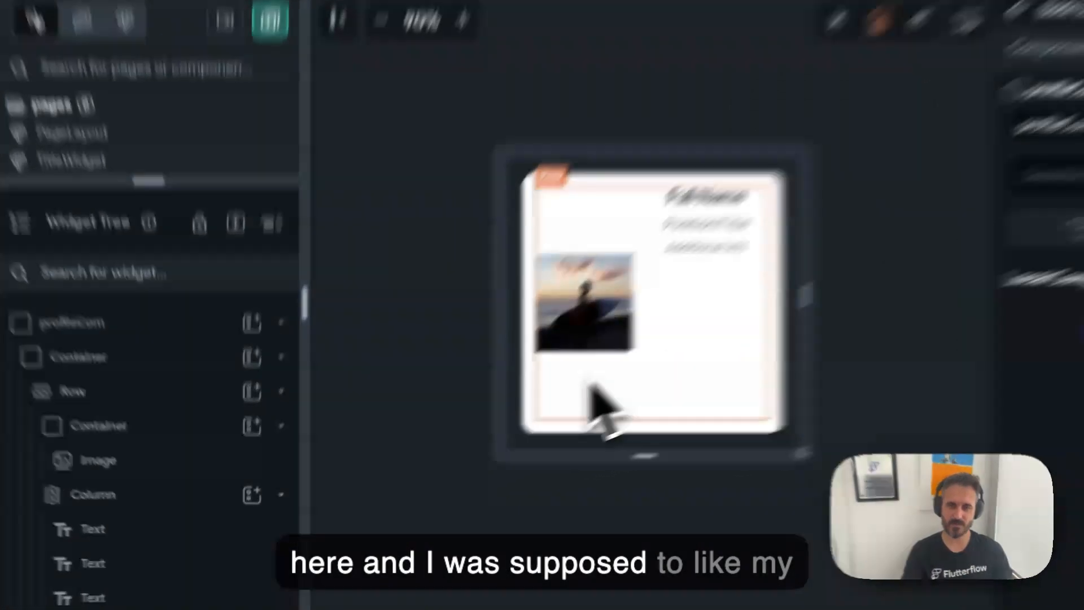
# - Wrap the profileCom component's Row, which holds the image and texts, in a Column
pyautogui.click(510, 389)
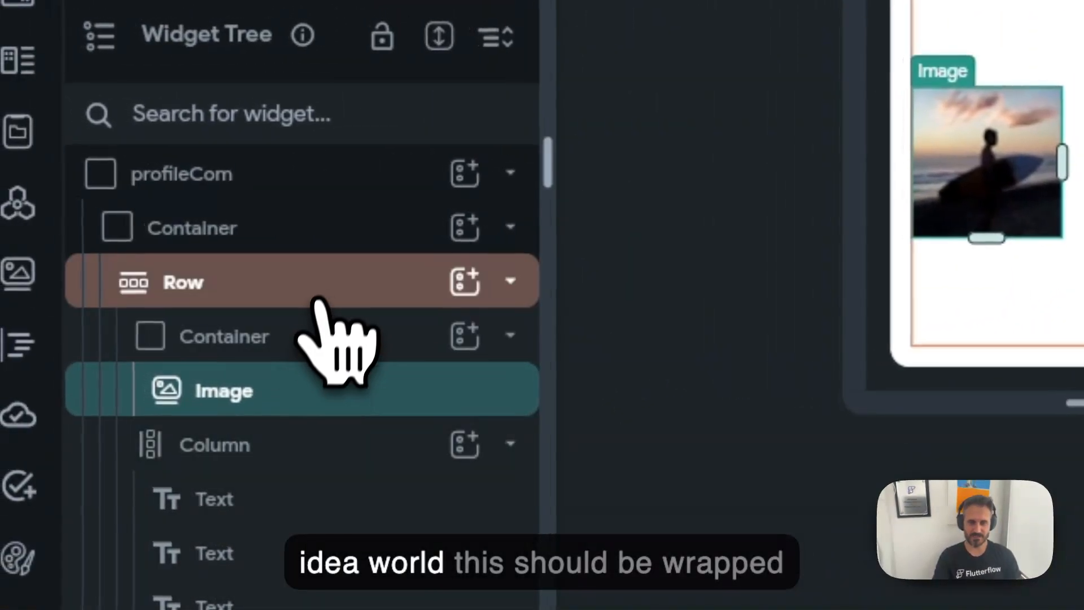
pyautogui.click(220, 269)
pyautogui.rightClick(326, 282)
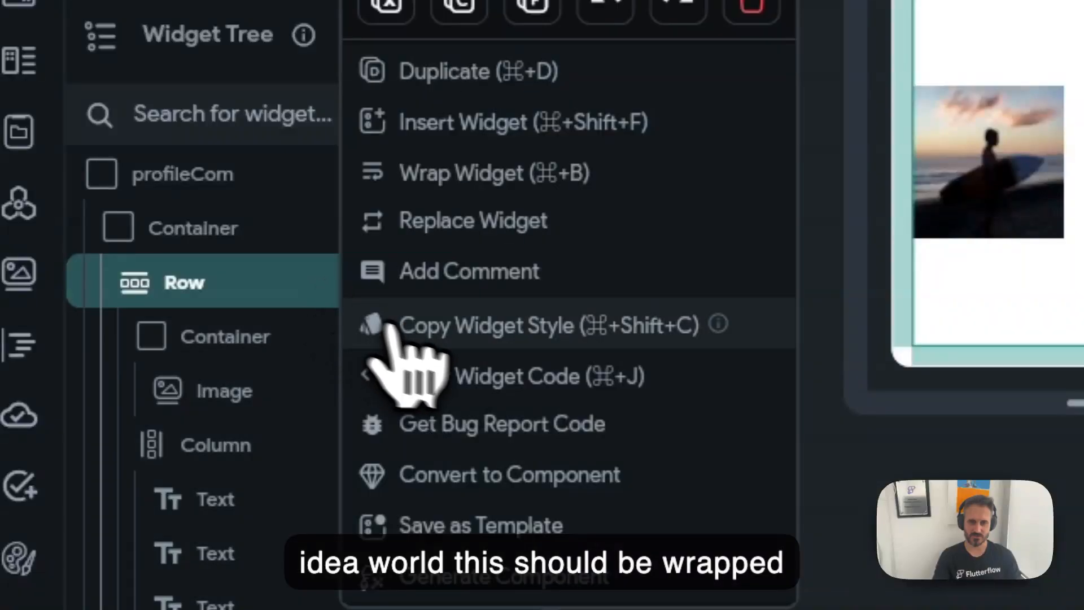
pyautogui.click(493, 172)
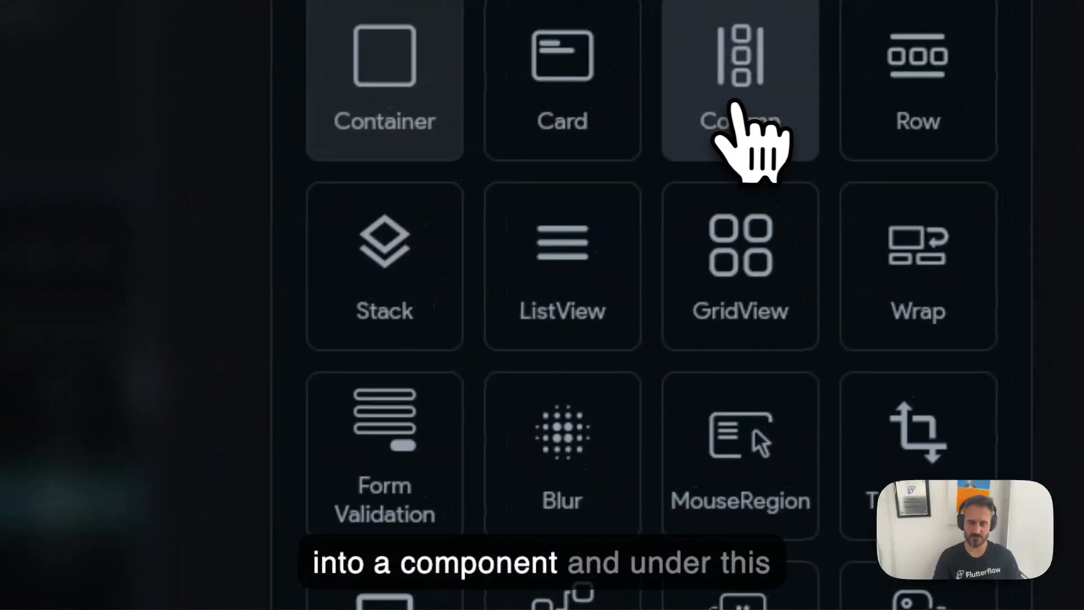
pyautogui.click(728, 101)
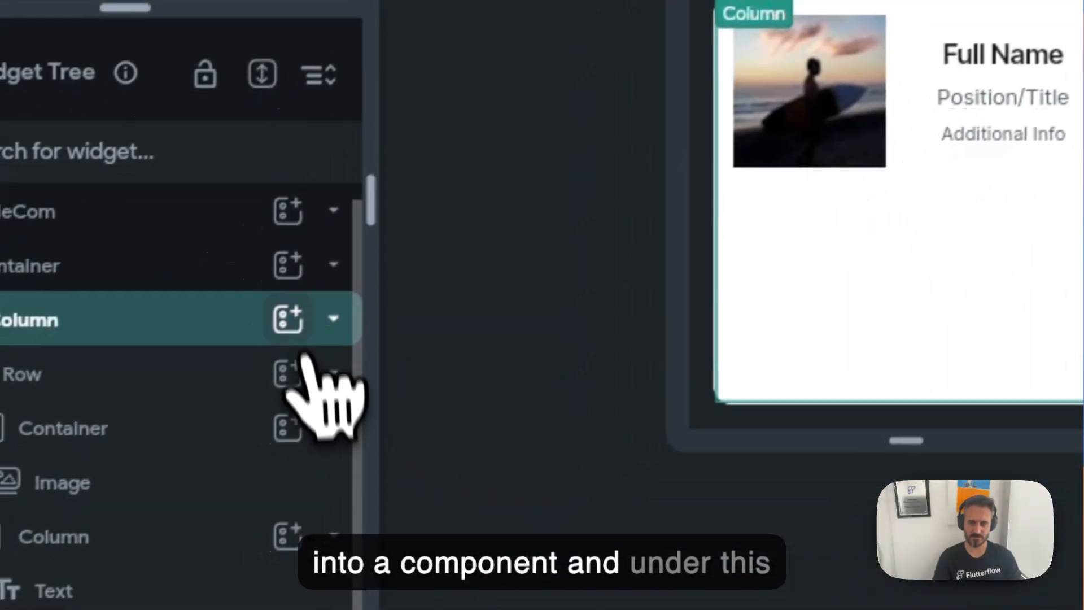
# - Add four Text widgets to the outer Column, below the Row with the image
pyautogui.click(288, 318)
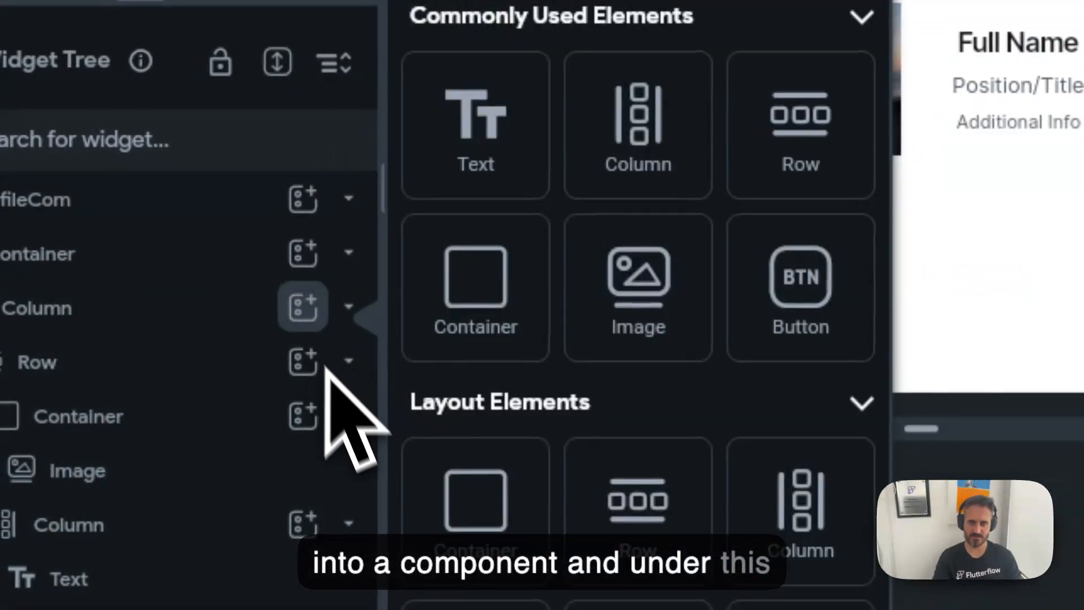
pyautogui.click(517, 192)
pyautogui.click(841, 372)
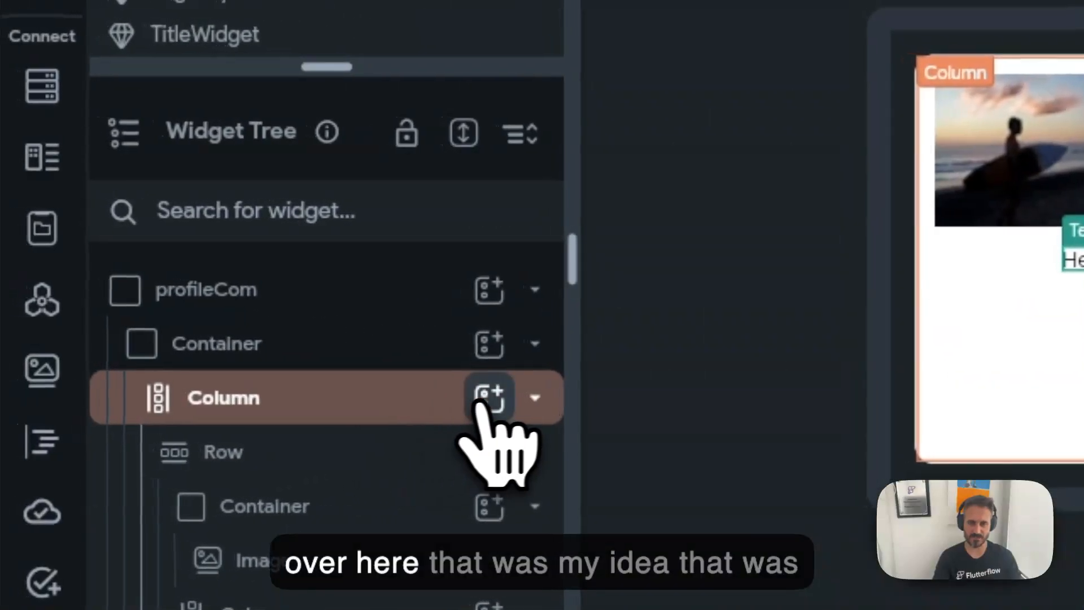
pyautogui.click(485, 401)
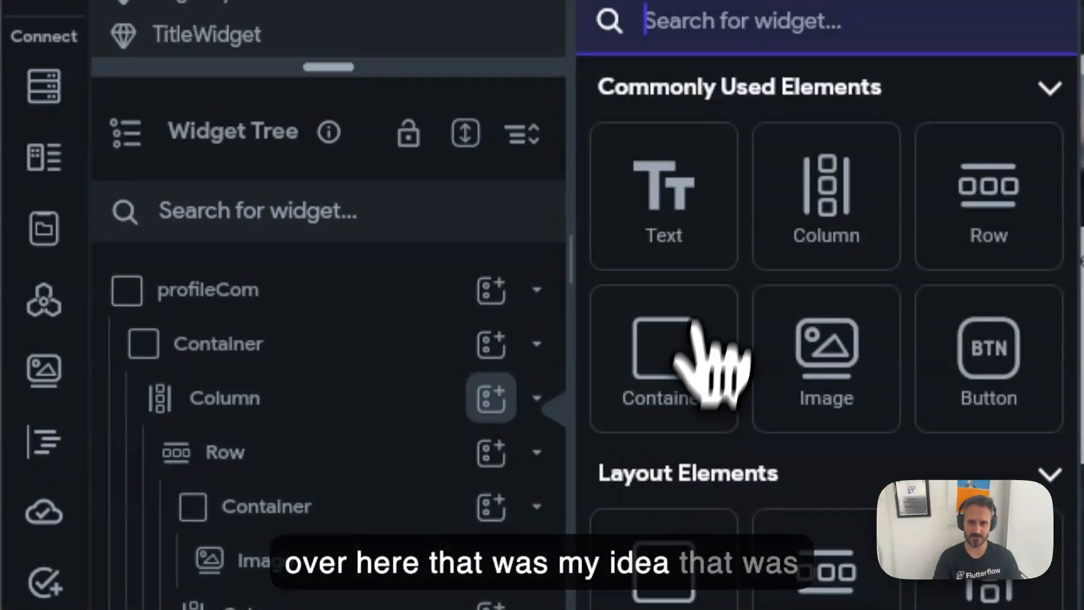
pyautogui.click(685, 339)
pyautogui.click(492, 399)
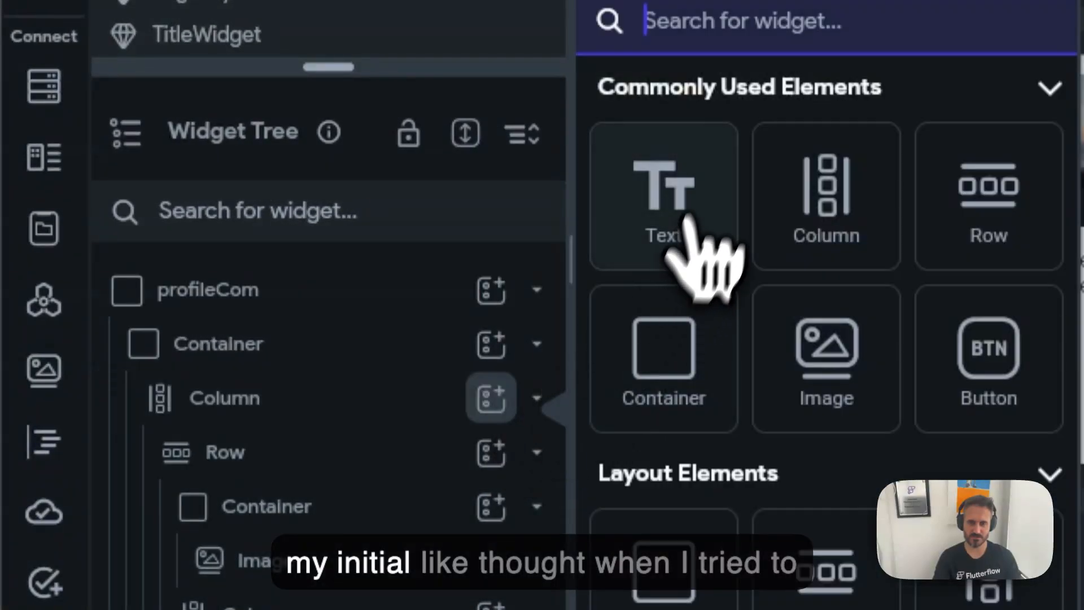
pyautogui.click(691, 225)
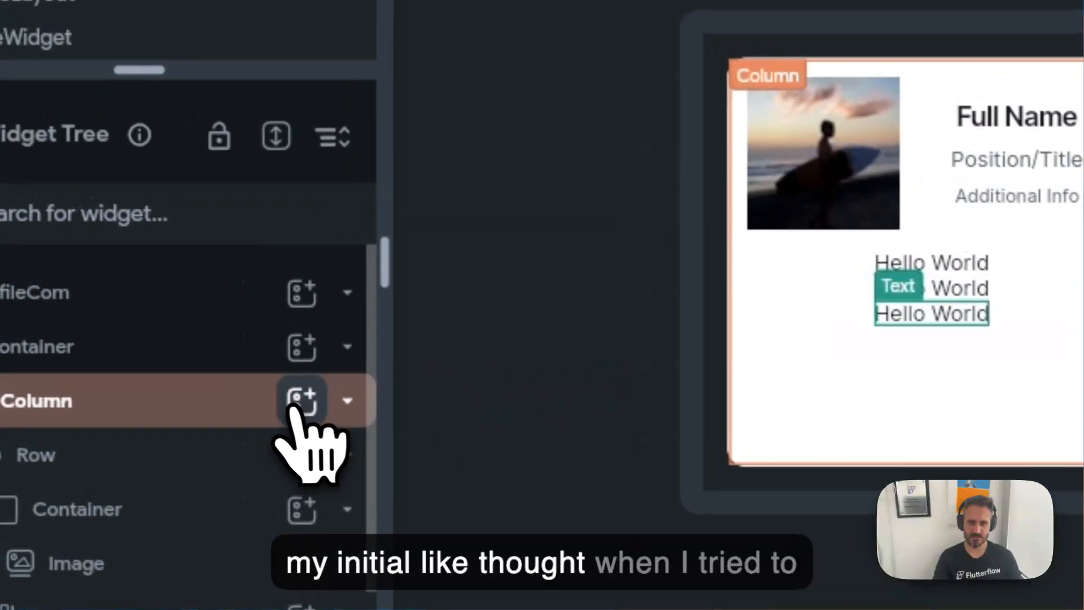
pyautogui.click(360, 382)
pyautogui.click(500, 208)
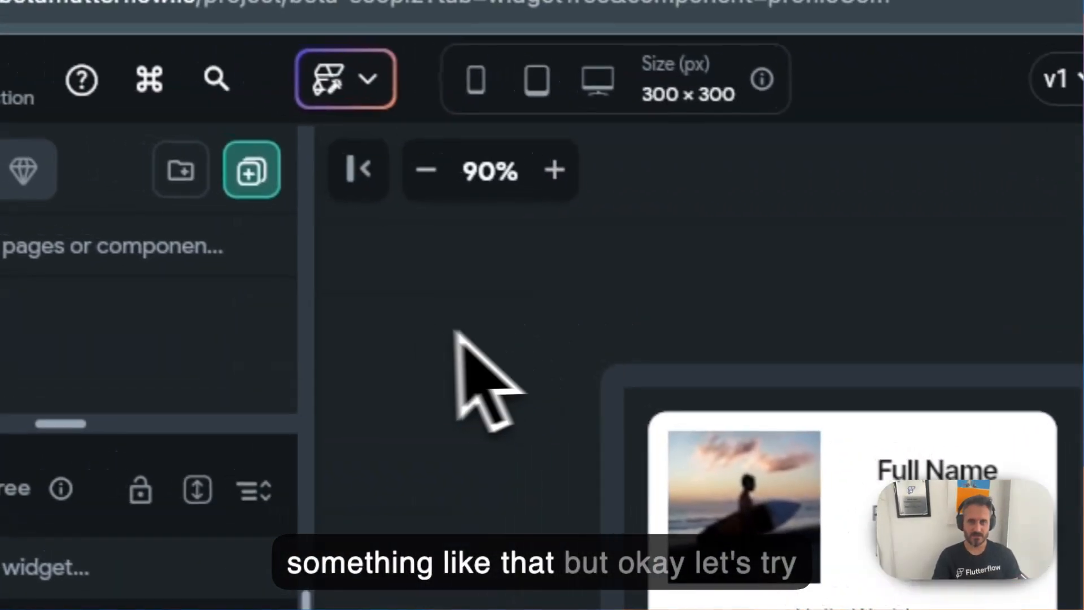
# - Start another Sketch To Component session with a new empty drawing canvas
pyautogui.click(380, 103)
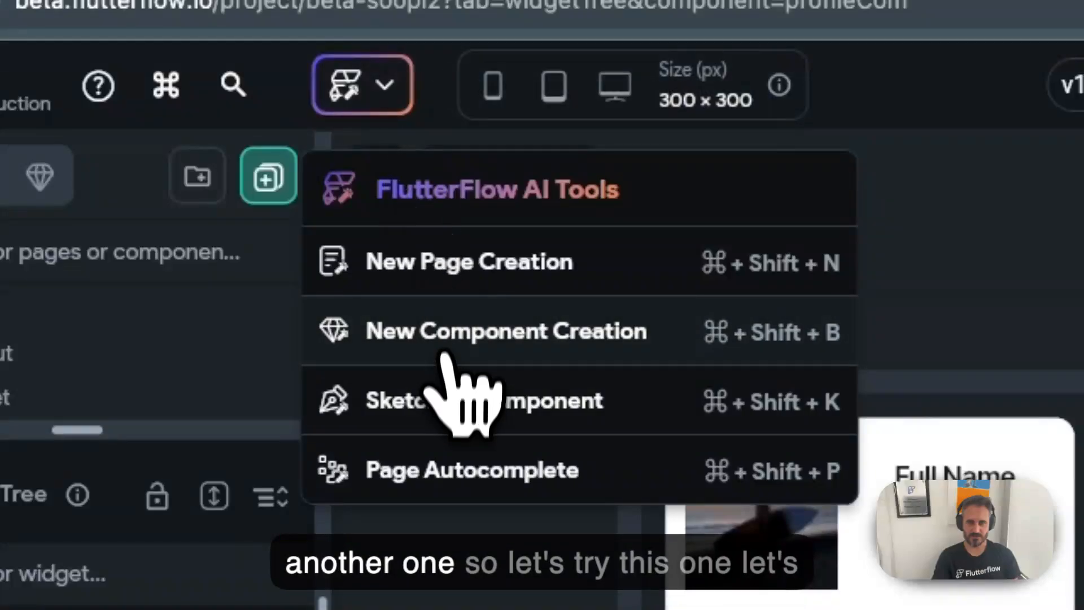
pyautogui.click(432, 396)
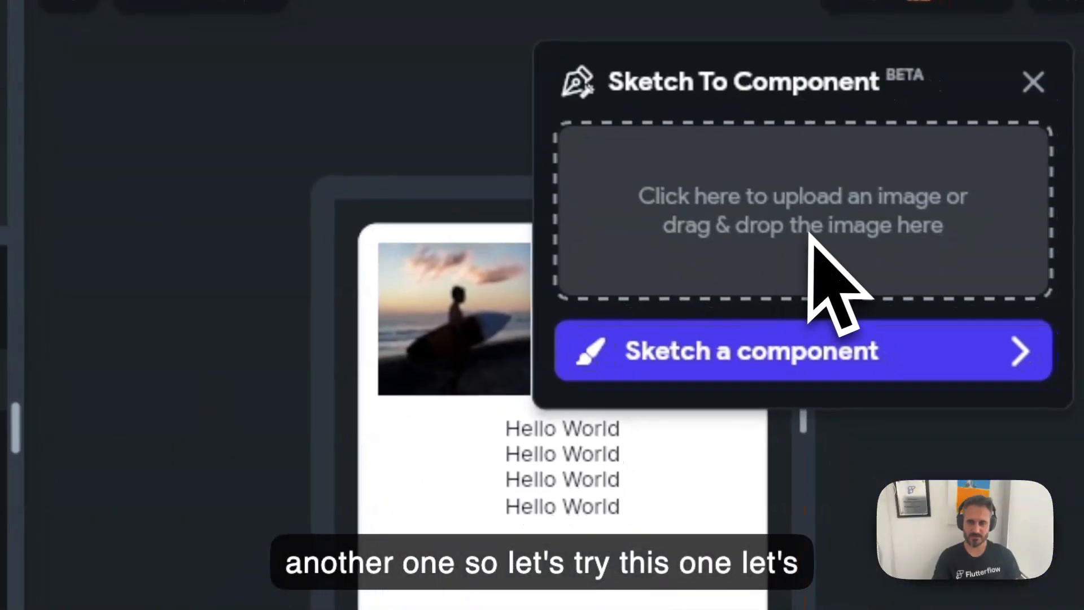
pyautogui.click(811, 355)
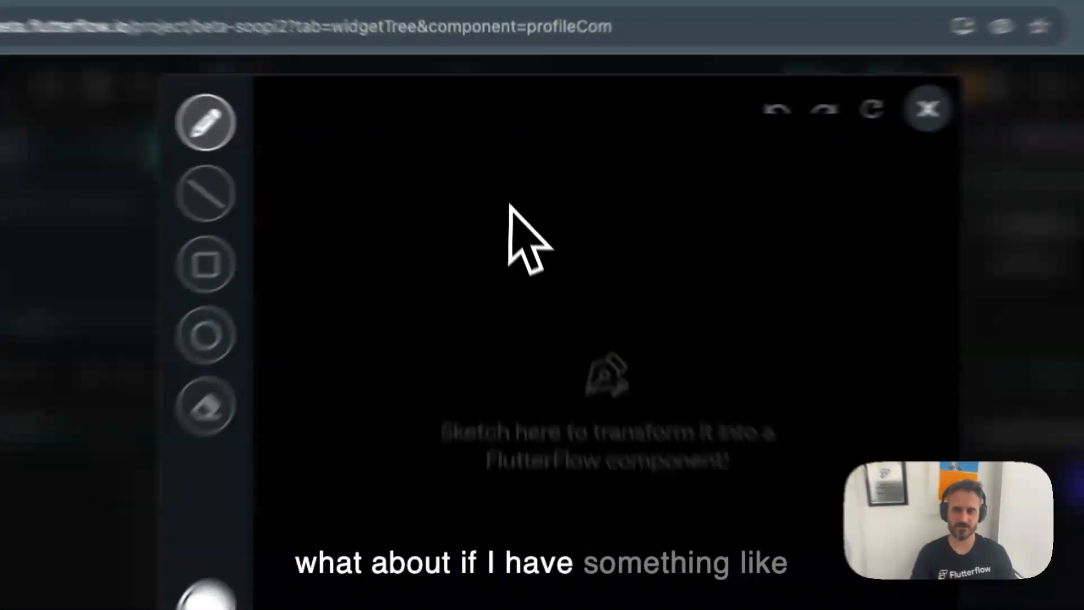
# - Handwrite HOME near the top of the sketch and draw a long horizontal line beneath it
pyautogui.moveTo(504, 165)
pyautogui.mouseDown()
pyautogui.moveTo(513, 210)
pyautogui.moveTo(529, 187)
pyautogui.moveTo(535, 209)
pyautogui.mouseUp()
pyautogui.moveTo(596, 237)
pyautogui.mouseDown()
pyautogui.moveTo(634, 283)
pyautogui.moveTo(597, 238)
pyautogui.mouseUp()
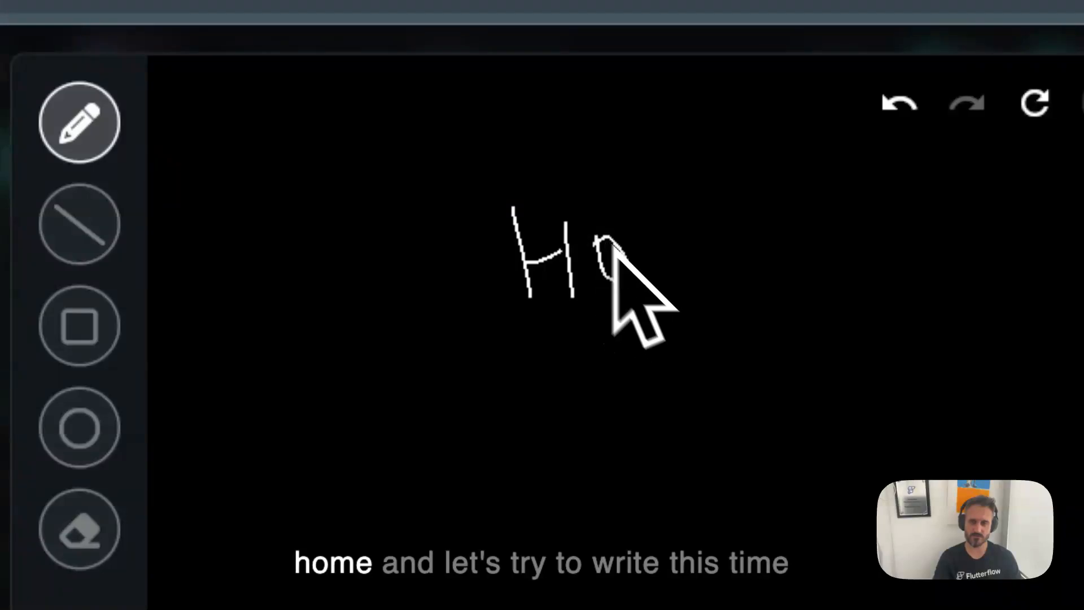
pyautogui.moveTo(660, 287)
pyautogui.mouseDown()
pyautogui.moveTo(670, 205)
pyautogui.moveTo(707, 262)
pyautogui.mouseUp()
pyautogui.moveTo(735, 215)
pyautogui.mouseDown()
pyautogui.moveTo(766, 294)
pyautogui.moveTo(757, 218)
pyautogui.moveTo(786, 211)
pyautogui.mouseUp()
pyautogui.moveTo(770, 253); pyautogui.dragTo(800, 245)
pyautogui.moveTo(763, 283); pyautogui.dragTo(812, 282)
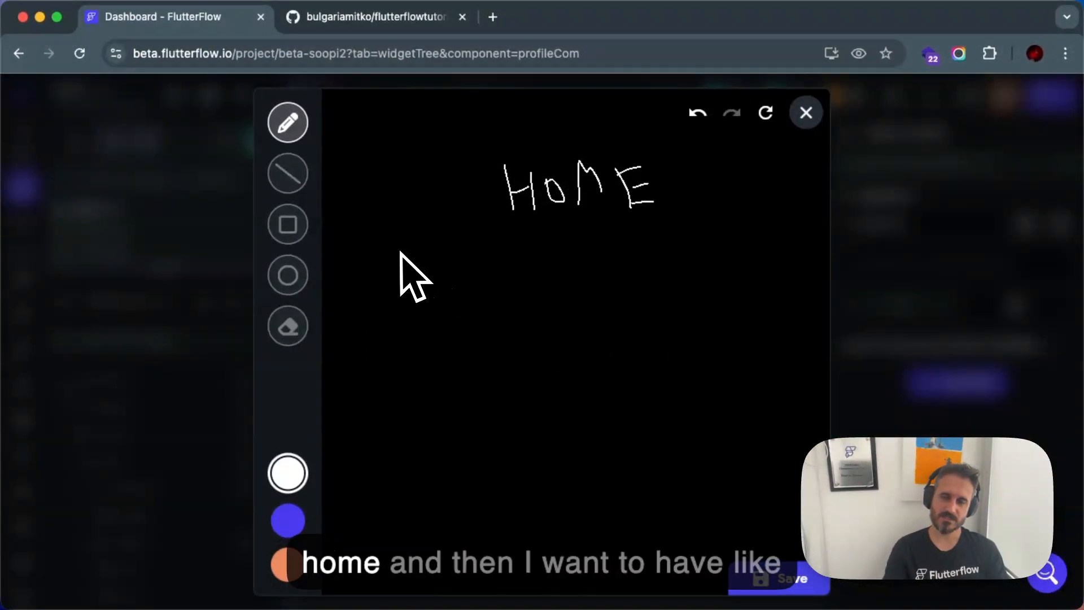
pyautogui.moveTo(379, 243); pyautogui.dragTo(675, 247)
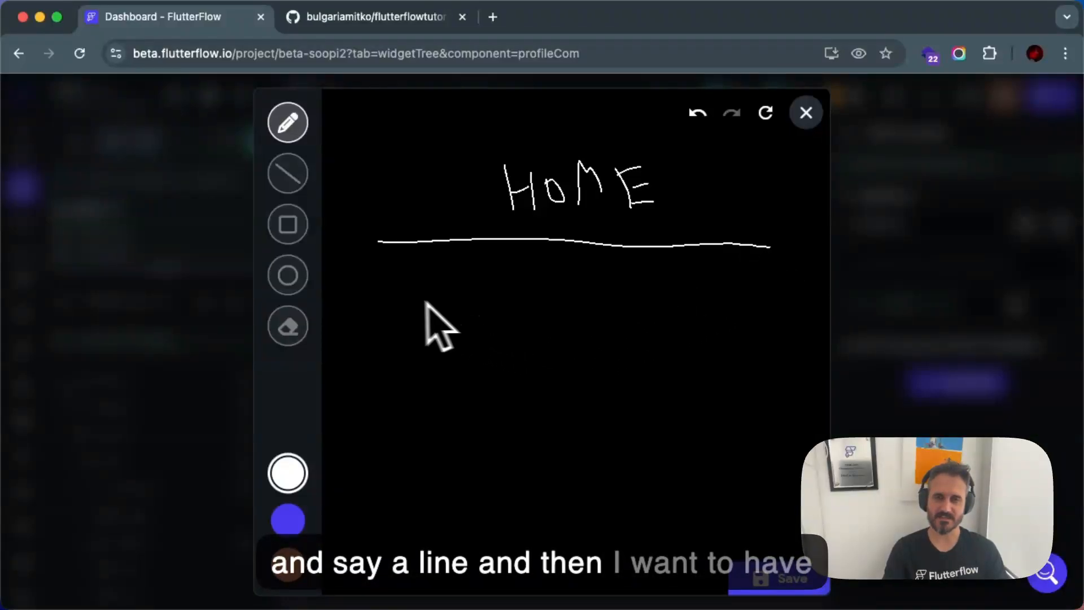
# - Draw an image box below the line, write "Img" inside it and handwrite NAME beside it
pyautogui.click(288, 224)
pyautogui.moveTo(397, 274); pyautogui.dragTo(499, 347)
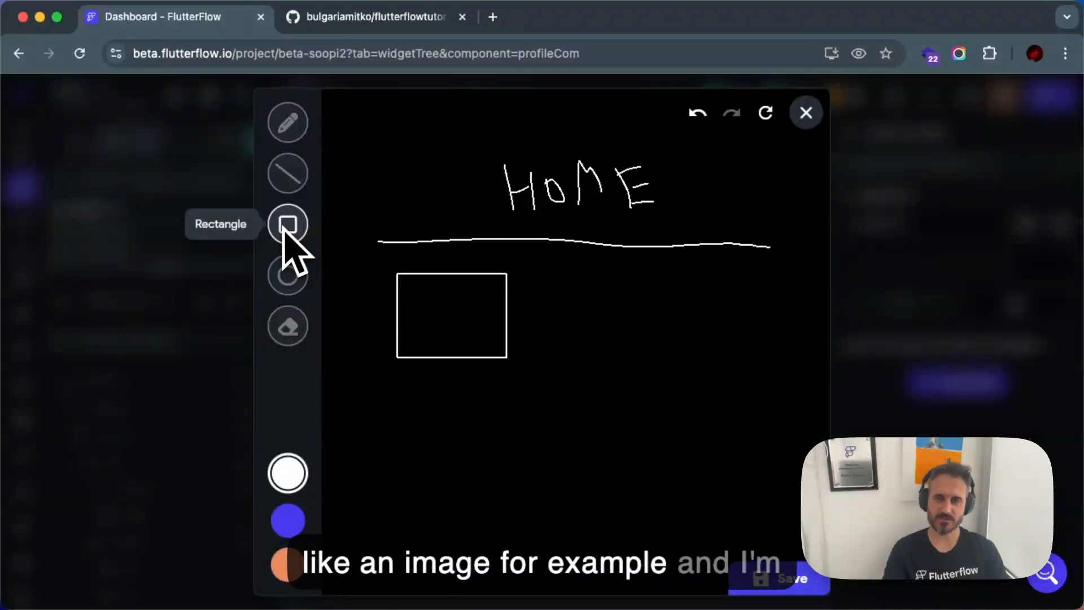
pyautogui.click(291, 135)
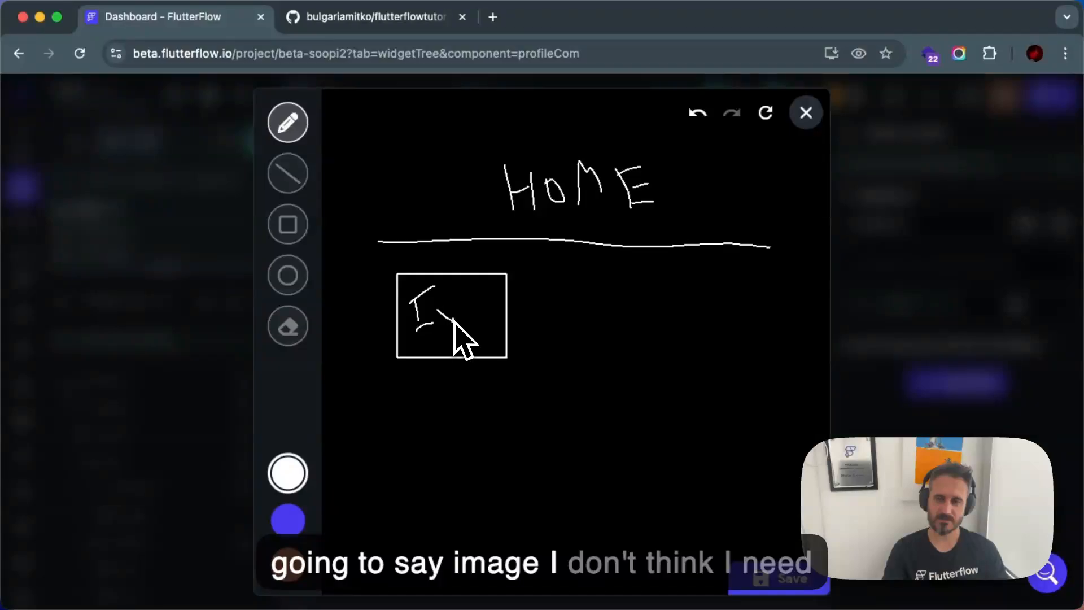
pyautogui.moveTo(484, 319); pyautogui.dragTo(490, 327)
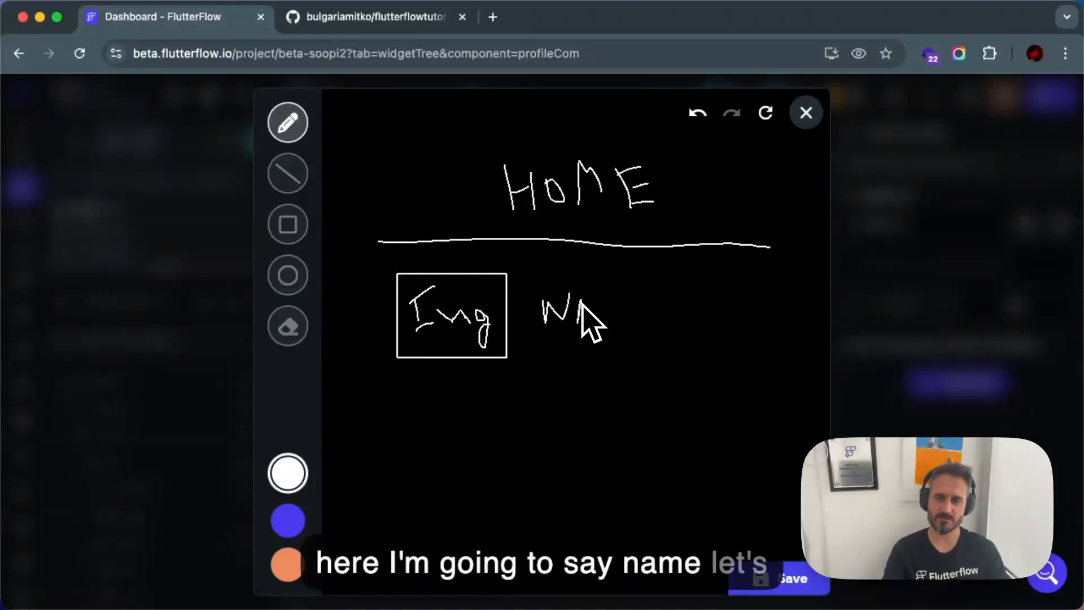
pyautogui.moveTo(626, 317); pyautogui.dragTo(671, 327)
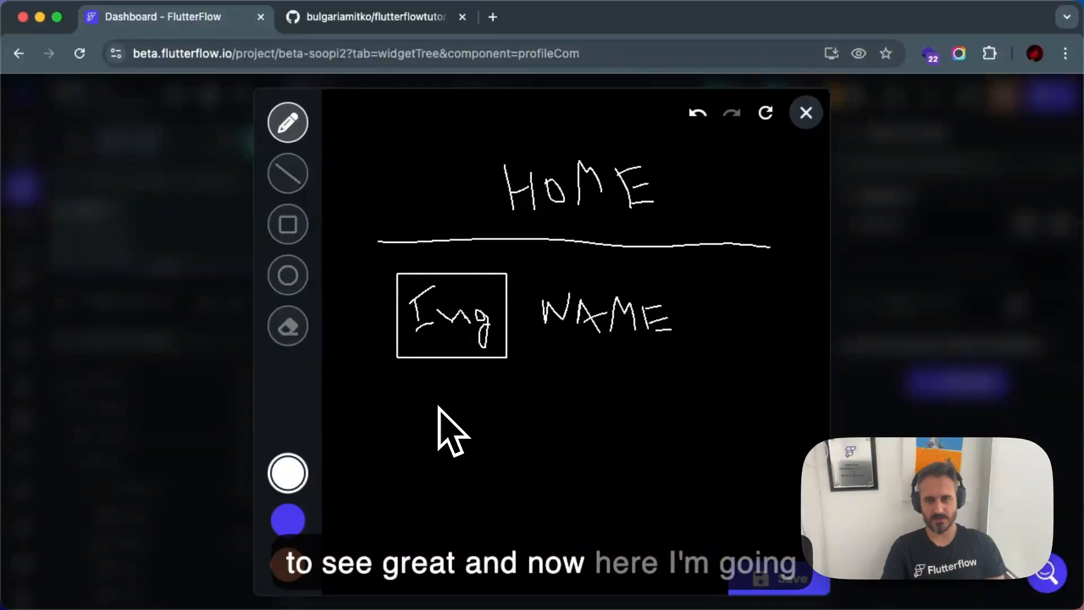
# - Handwrite DESC and PRICE below the image box, adding a heart beside PRICE and a three-line menu icon beside HOME
pyautogui.moveTo(462, 407)
pyautogui.mouseDown()
pyautogui.moveTo(484, 422)
pyautogui.moveTo(509, 395)
pyautogui.mouseUp()
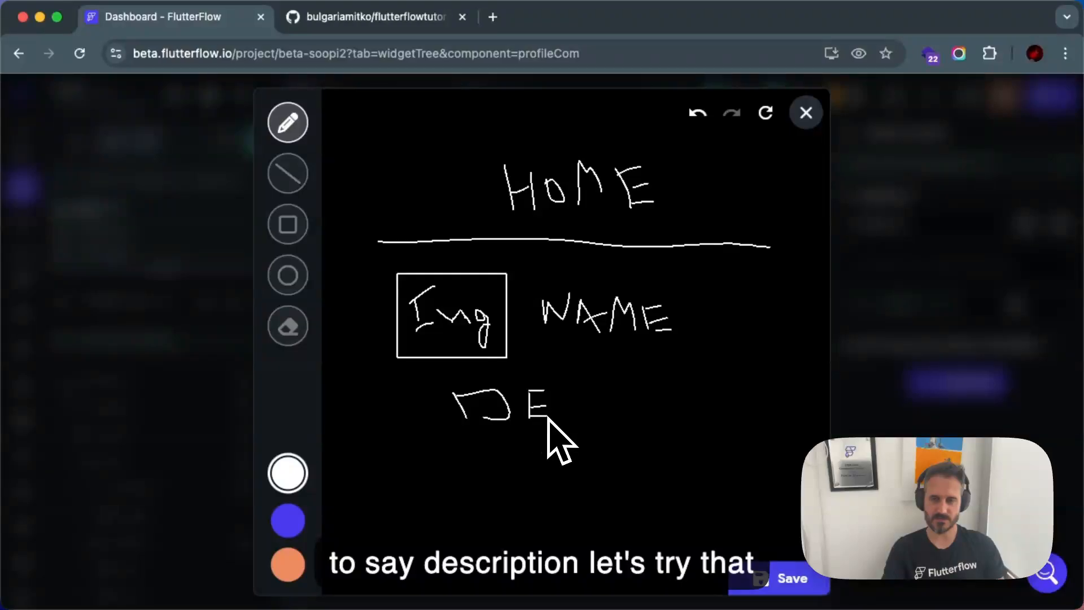
pyautogui.moveTo(577, 395); pyautogui.dragTo(567, 416)
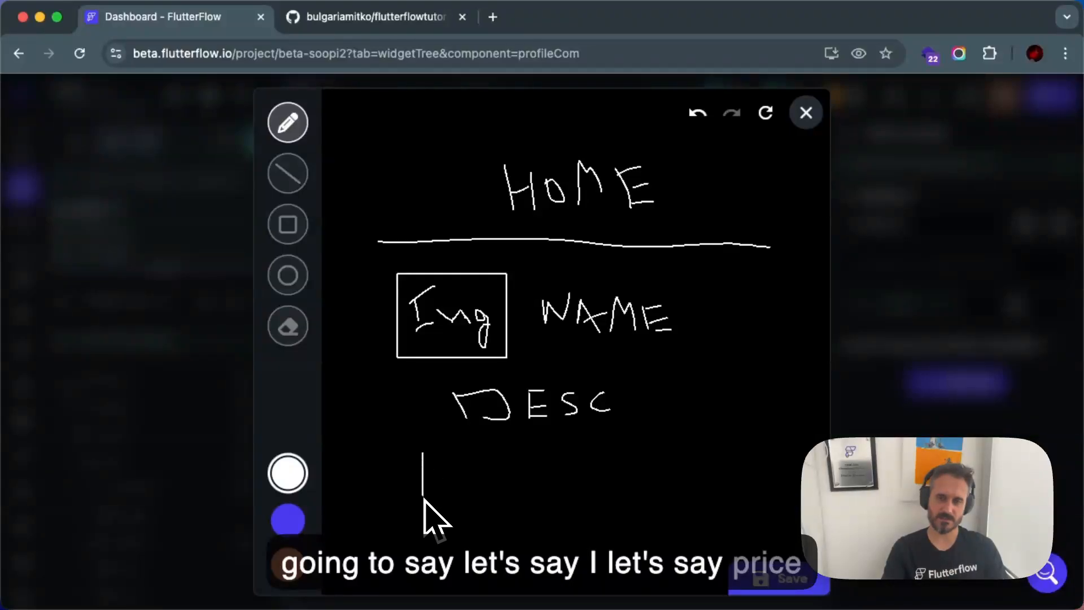
pyautogui.moveTo(456, 466); pyautogui.dragTo(456, 495)
pyautogui.moveTo(455, 468); pyautogui.dragTo(473, 490)
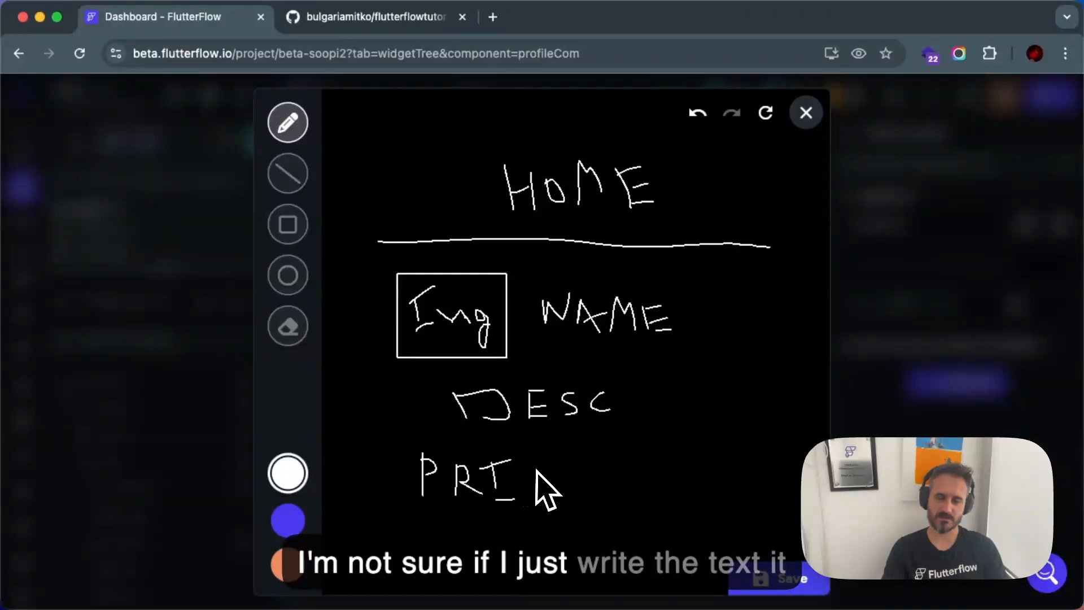
pyautogui.moveTo(567, 487); pyautogui.dragTo(595, 485)
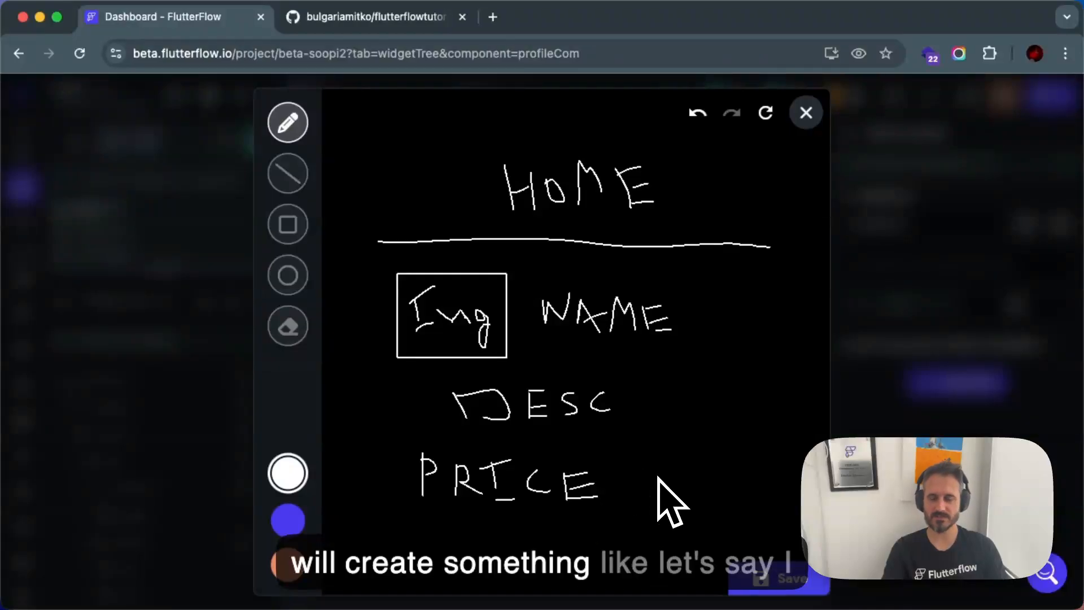
pyautogui.moveTo(634, 478); pyautogui.dragTo(649, 498)
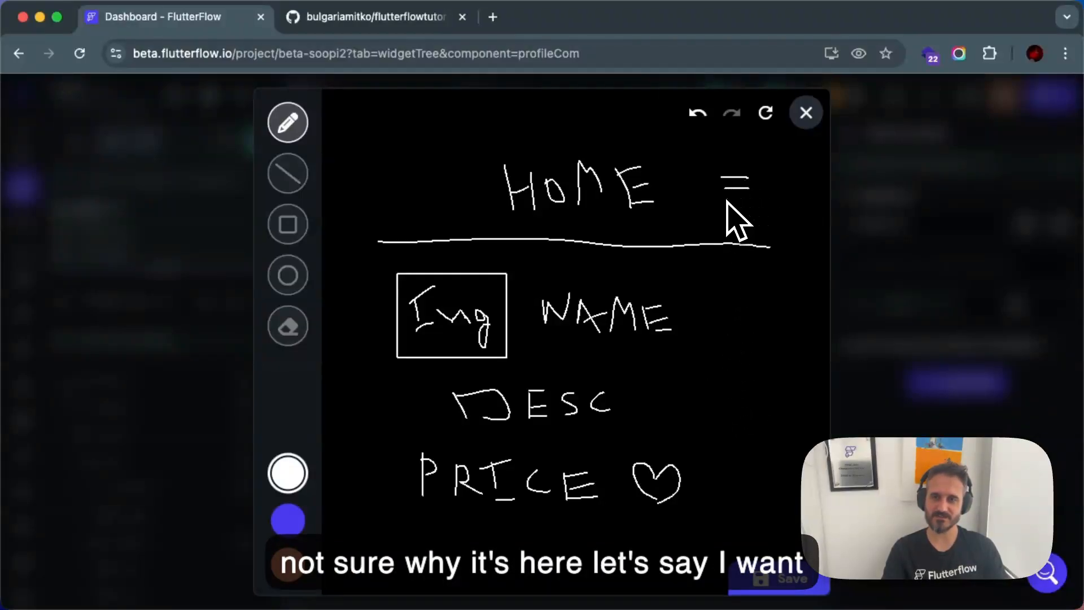
pyautogui.moveTo(725, 201); pyautogui.dragTo(752, 201)
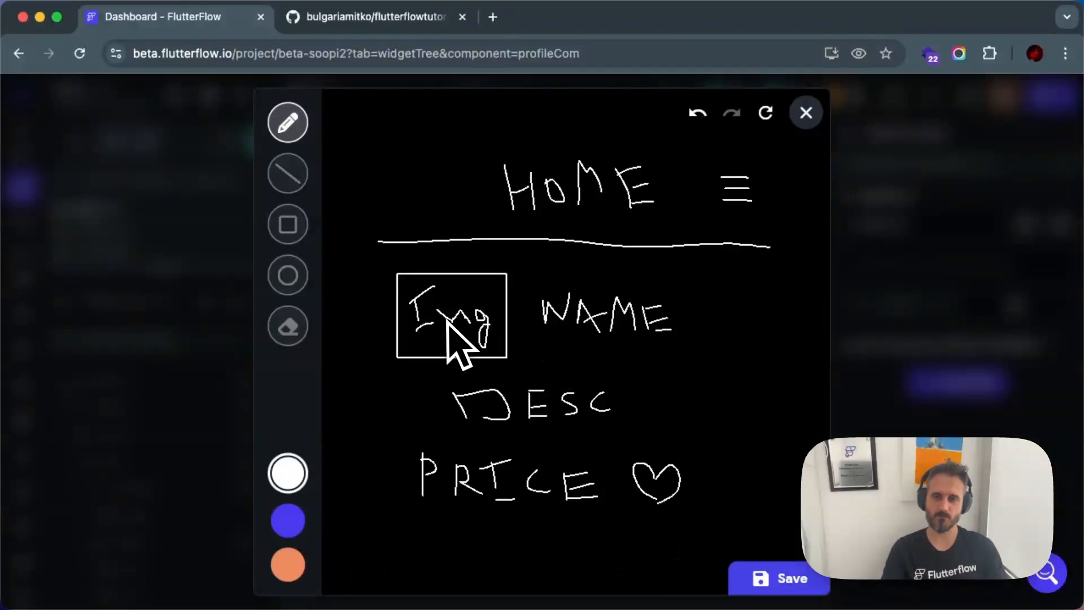
# - Save the HOME sketch and generate a component from it
pyautogui.click(793, 580)
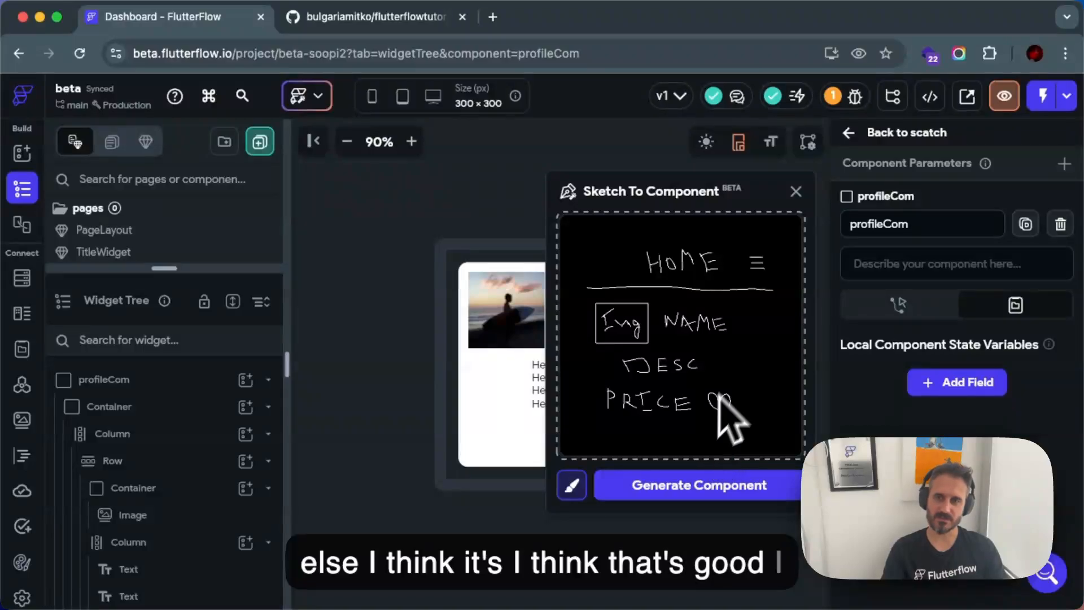
pyautogui.click(680, 490)
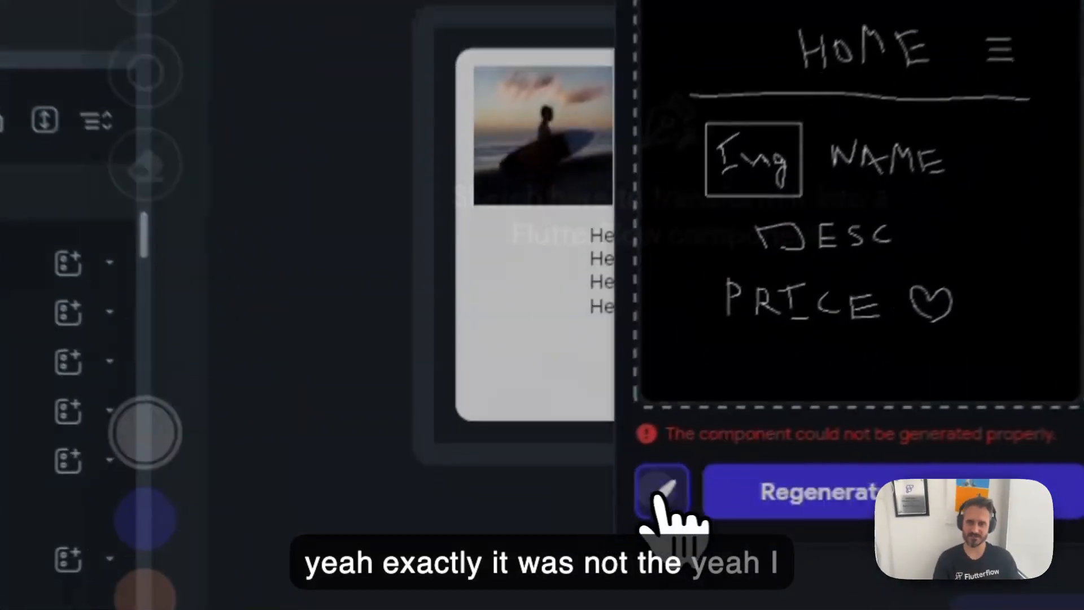
pyautogui.click(573, 507)
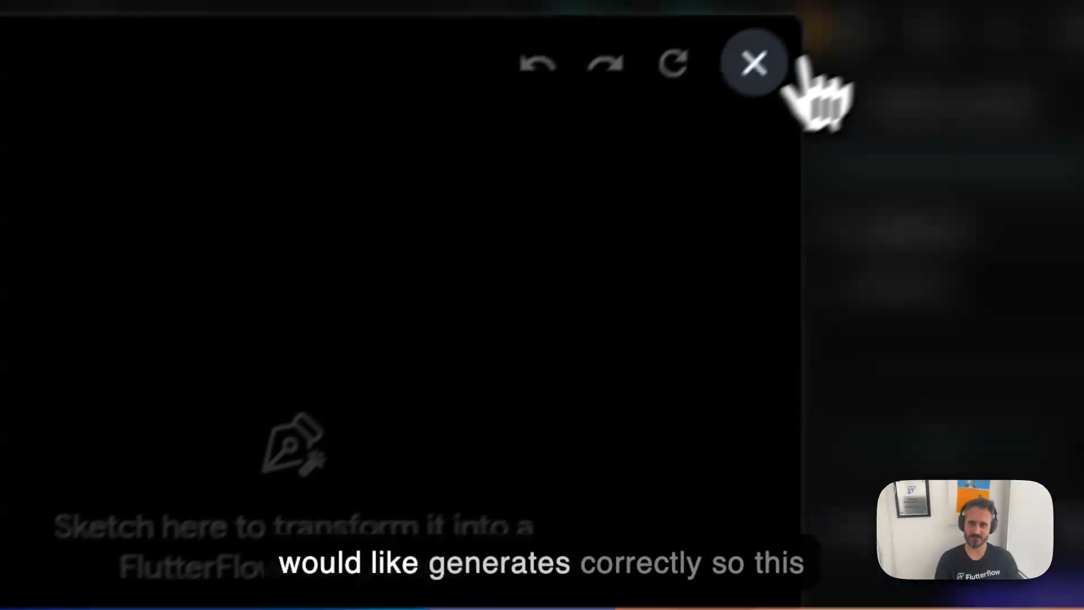
pyautogui.click(755, 63)
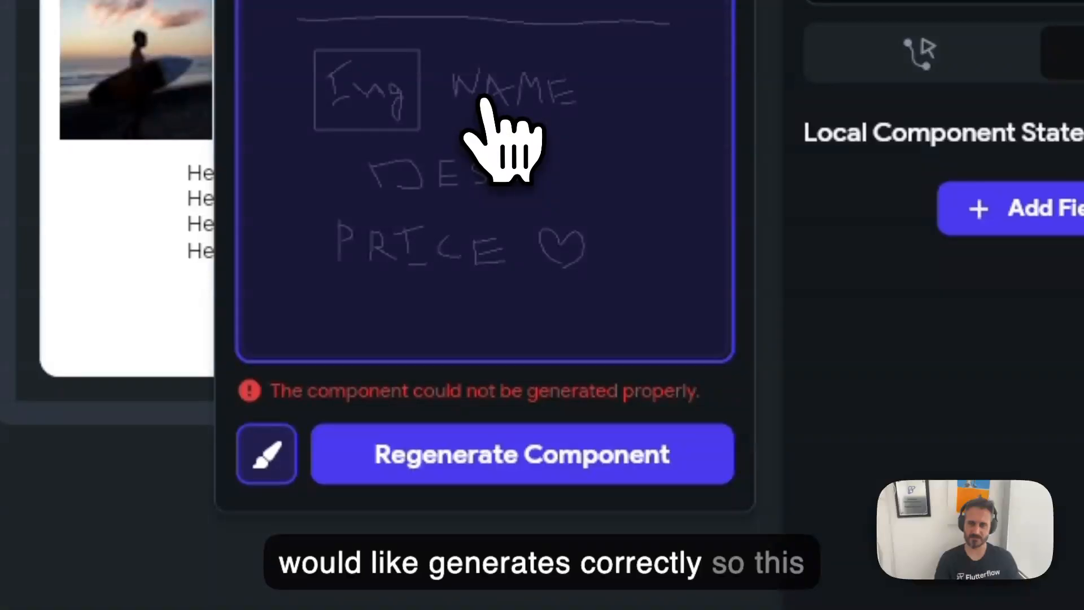
pyautogui.click(483, 101)
pyautogui.click(672, 385)
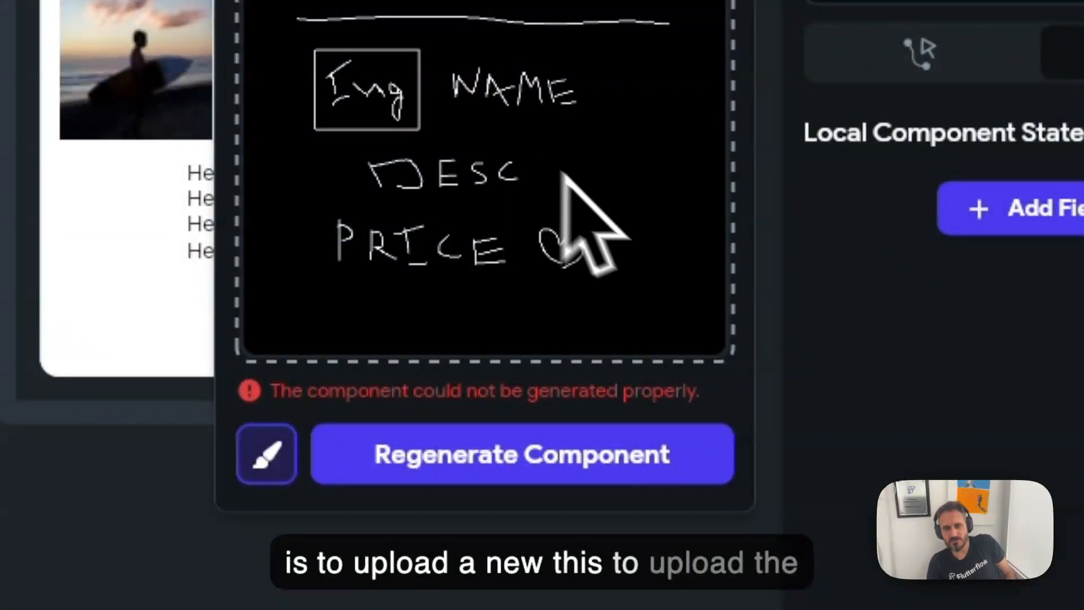
# - Try to regenerate the component from the same HOME sketch
pyautogui.click(518, 468)
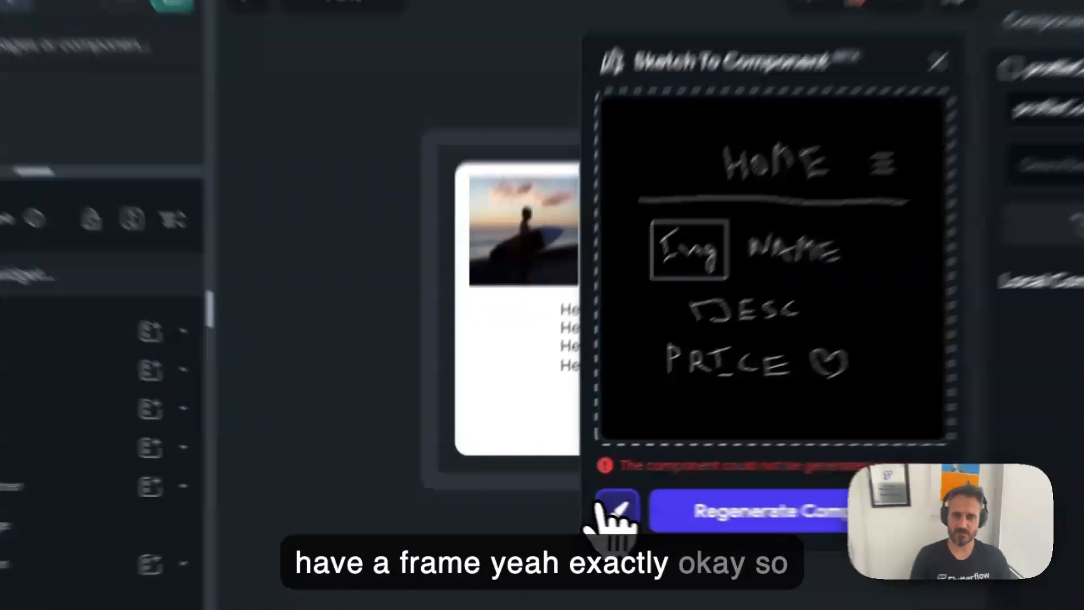
# - Start a new sketch and draw a large rectangle as the outer frame of the component
pyautogui.click(572, 505)
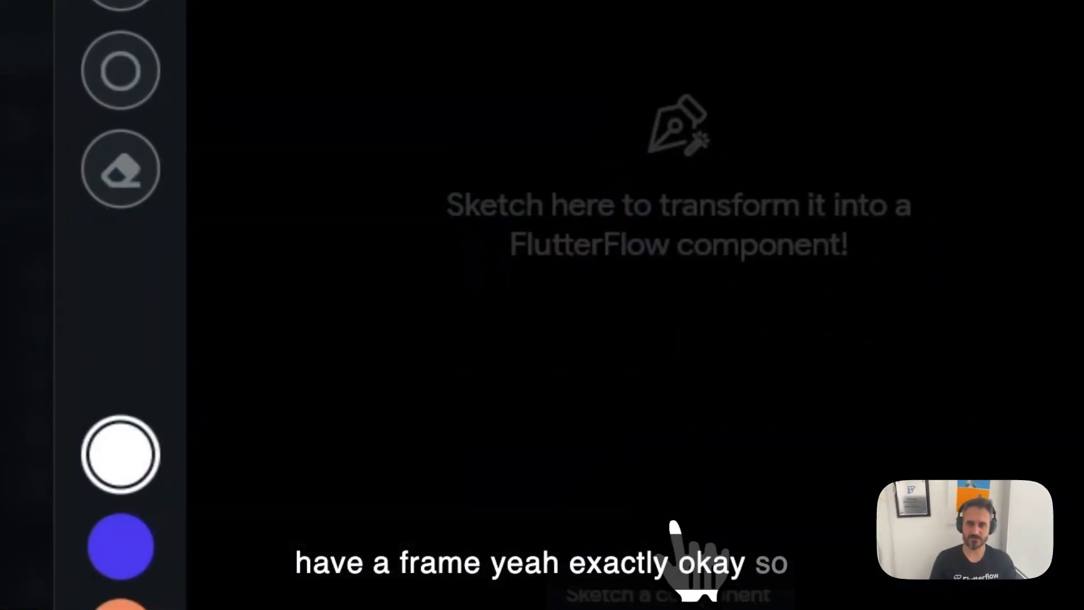
pyautogui.click(186, 60)
pyautogui.moveTo(384, 2); pyautogui.dragTo(970, 505)
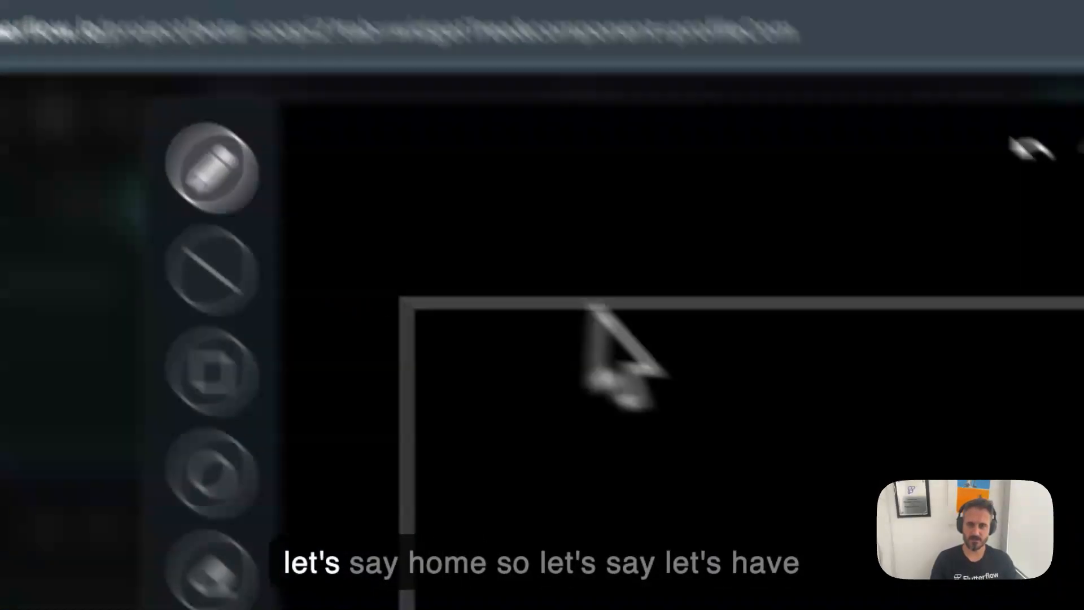
# - Handwrite HOME at the top inside the frame and draw a long horizontal line beneath it
pyautogui.moveTo(685, 334)
pyautogui.mouseDown()
pyautogui.moveTo(691, 393)
pyautogui.moveTo(724, 375)
pyautogui.mouseUp()
pyautogui.moveTo(743, 322); pyautogui.dragTo(738, 394)
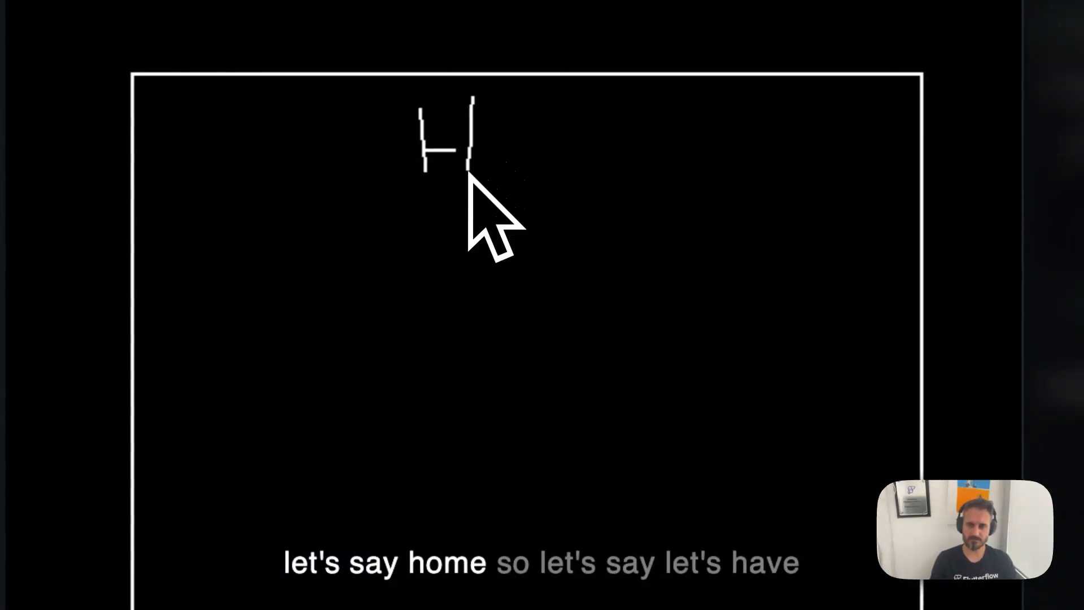
pyautogui.moveTo(761, 352); pyautogui.dragTo(796, 365)
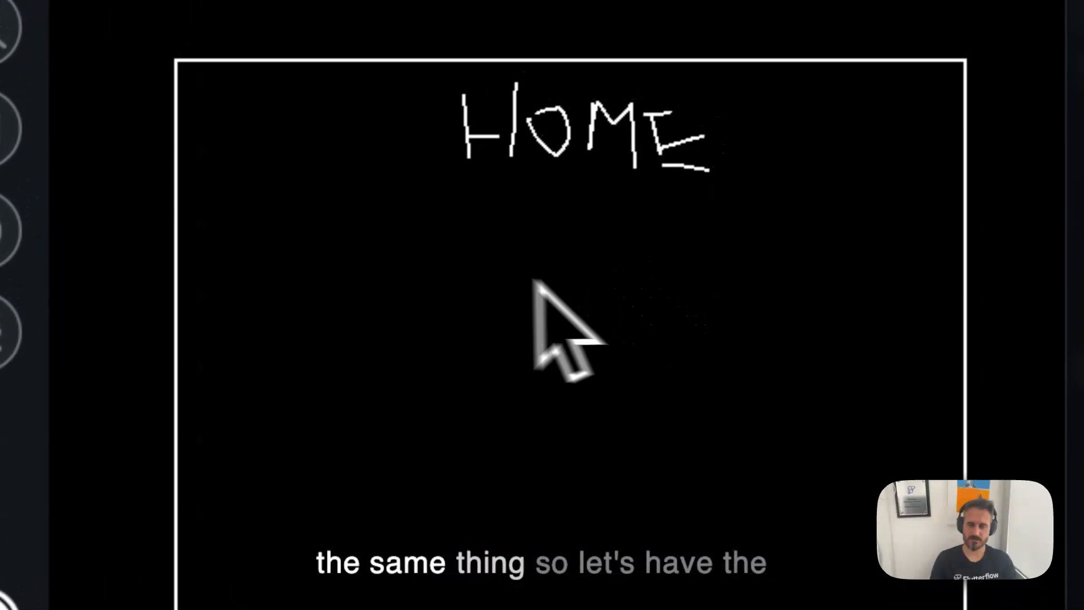
pyautogui.moveTo(272, 222); pyautogui.dragTo(821, 224)
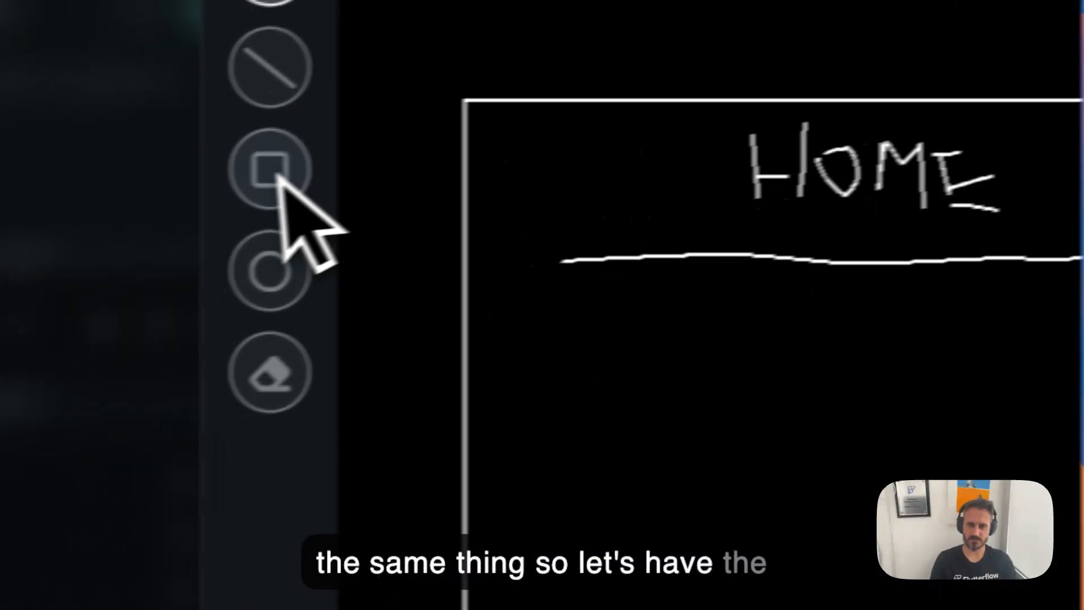
pyautogui.click(367, 178)
pyautogui.moveTo(637, 294); pyautogui.dragTo(654, 369)
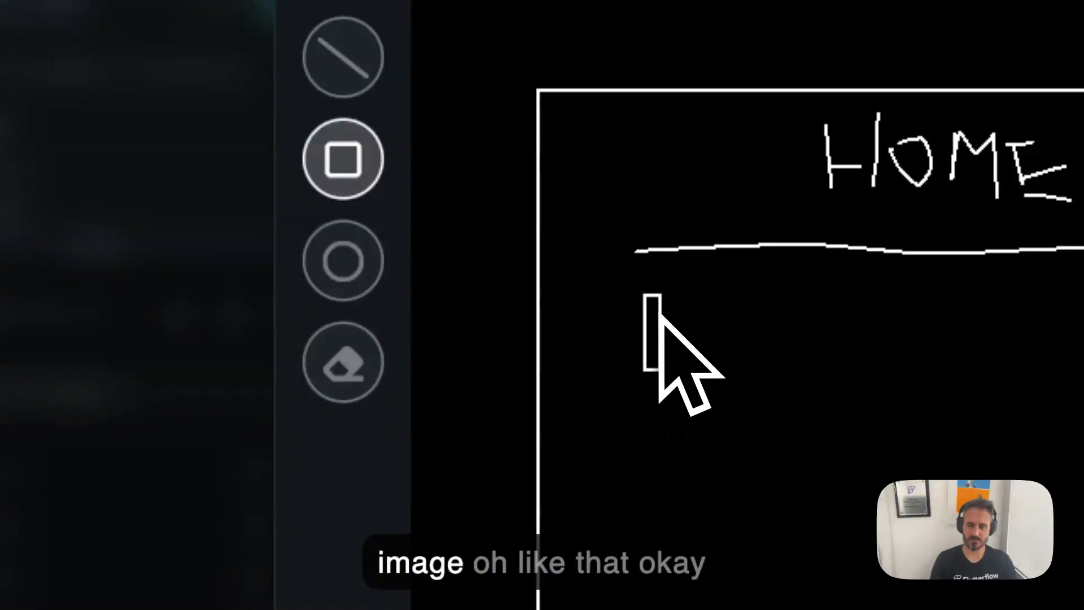
pyautogui.click(345, 364)
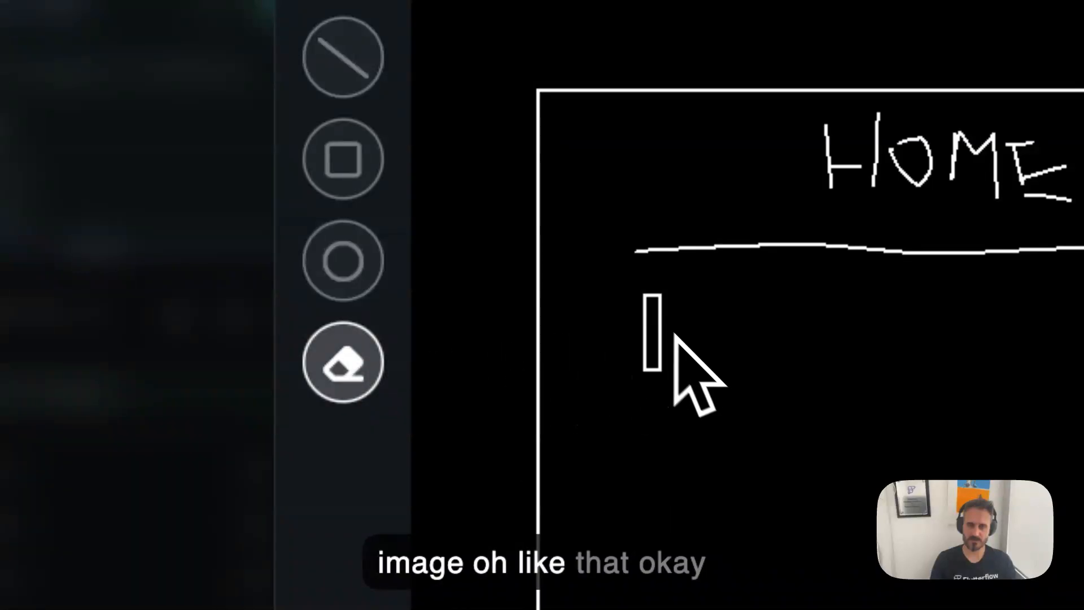
pyautogui.moveTo(644, 333); pyautogui.dragTo(674, 303)
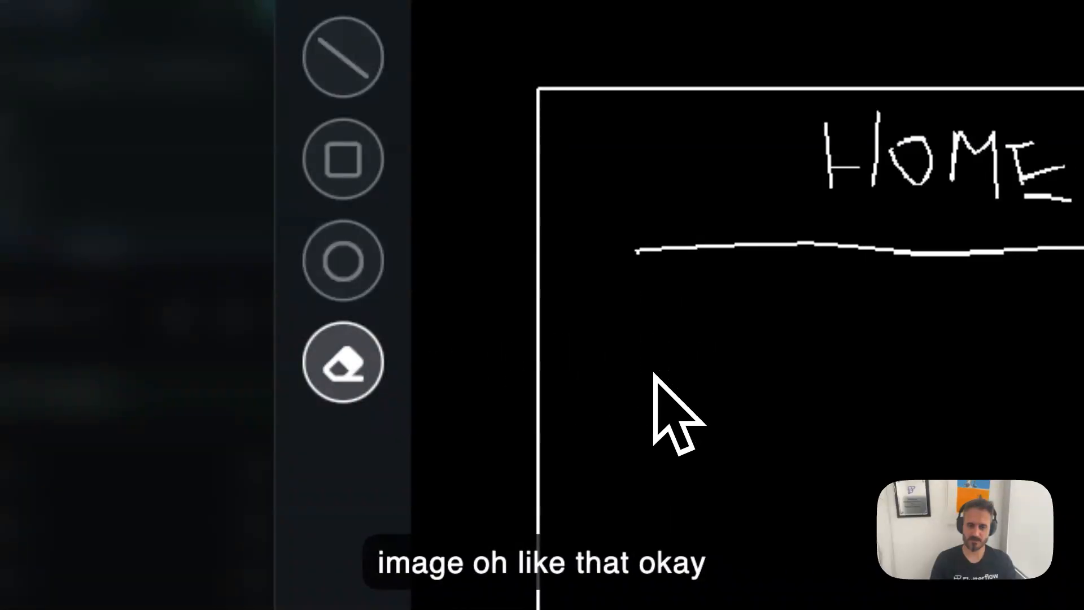
pyautogui.click(343, 188)
pyautogui.moveTo(648, 295); pyautogui.dragTo(732, 353)
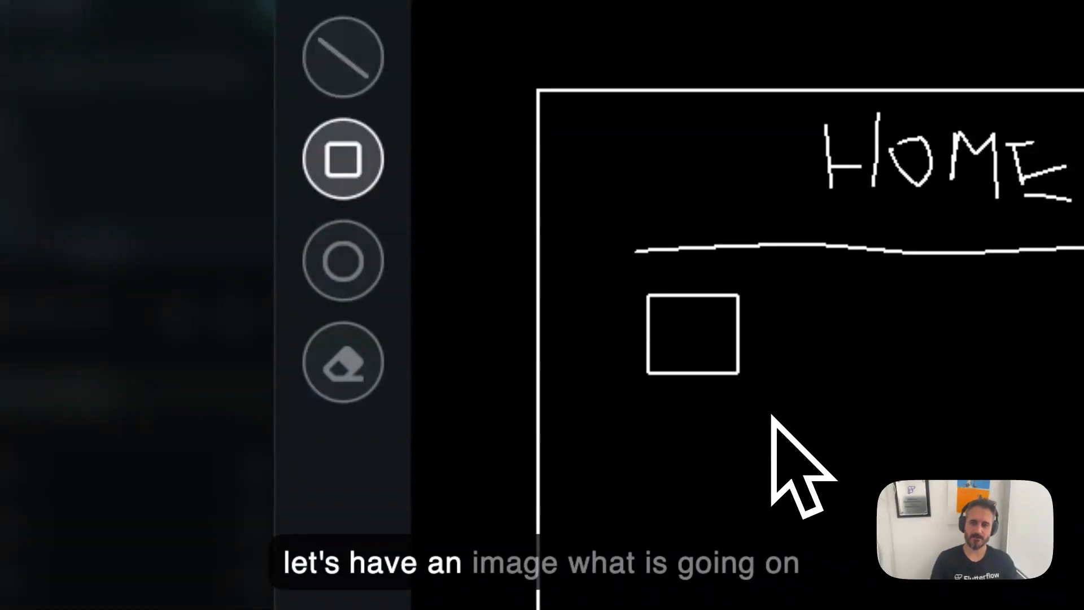
pyautogui.click(343, 372)
pyautogui.moveTo(728, 345); pyautogui.dragTo(656, 311)
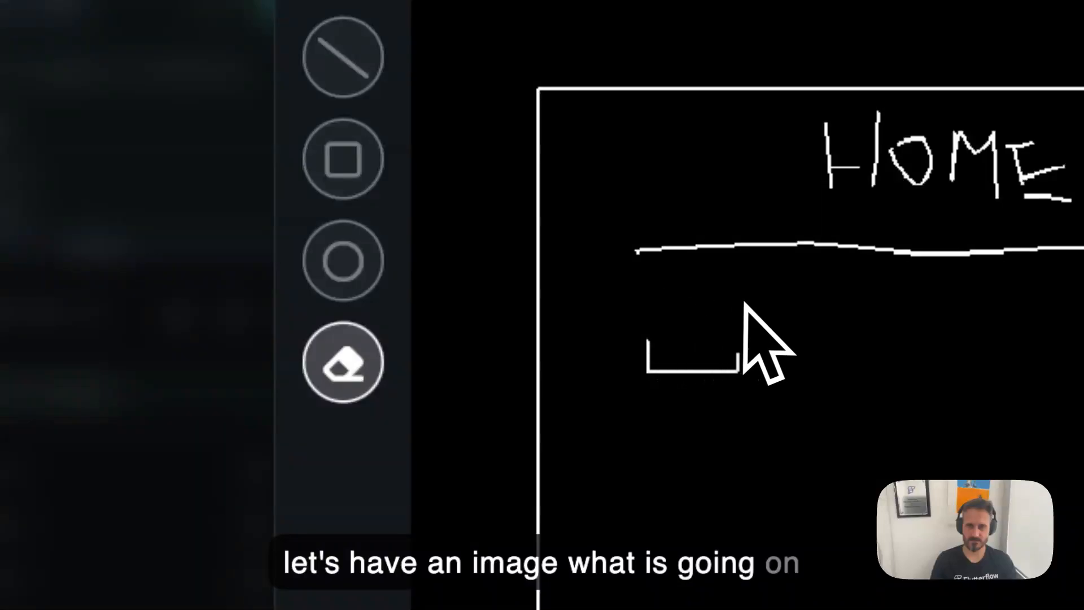
# - Draw an image rectangle below the line inside the frame and handwrite NAME beside it
pyautogui.click(356, 166)
pyautogui.moveTo(656, 293)
pyautogui.mouseDown()
pyautogui.moveTo(788, 415)
pyautogui.moveTo(834, 427)
pyautogui.mouseUp()
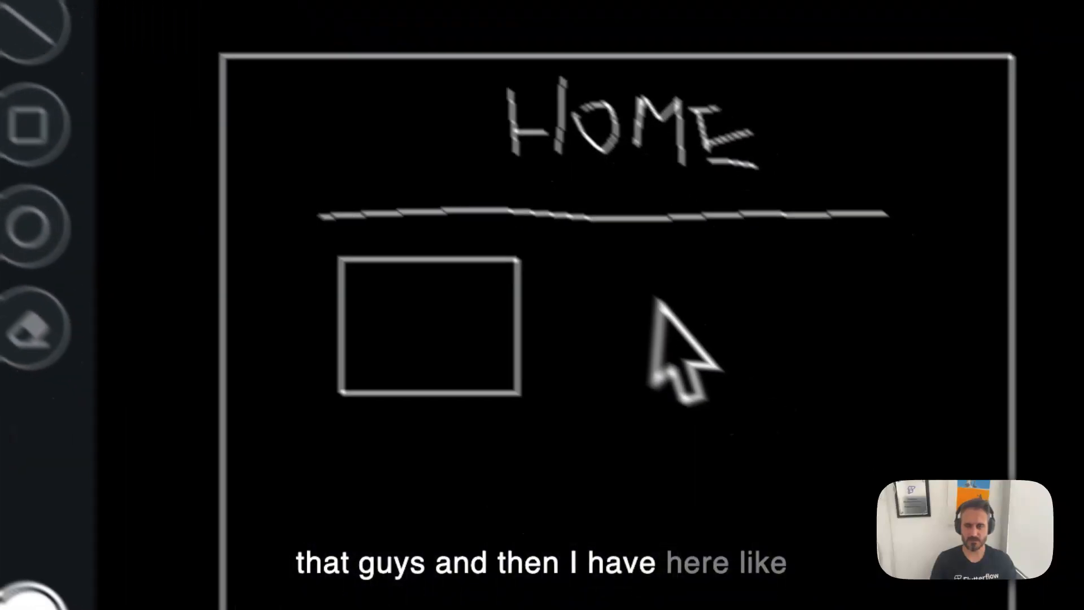
pyautogui.moveTo(495, 225); pyautogui.dragTo(499, 313)
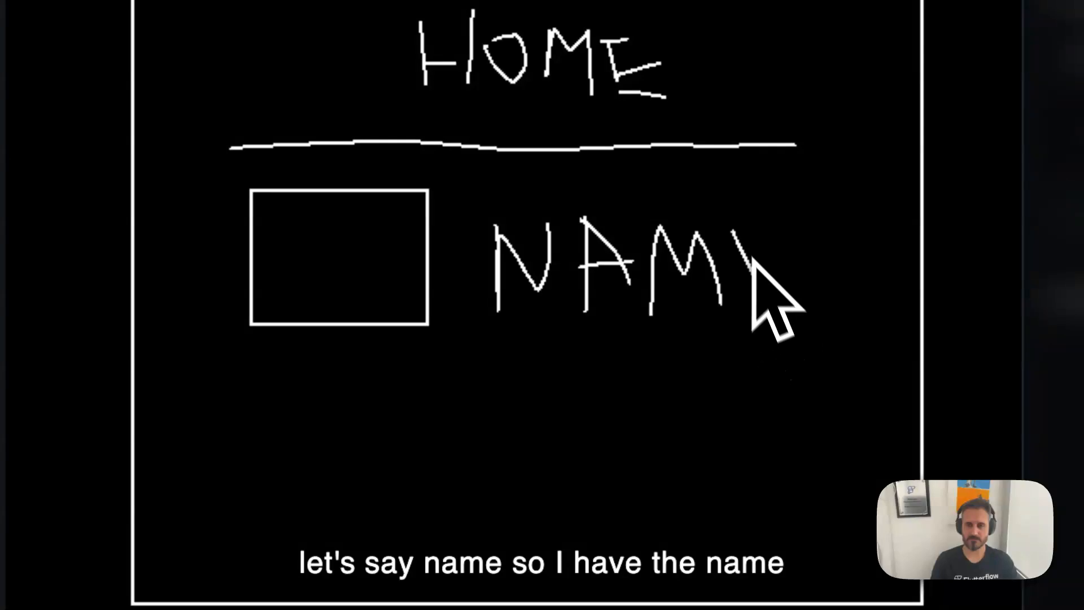
pyautogui.moveTo(753, 259); pyautogui.dragTo(763, 291)
pyautogui.moveTo(744, 239); pyautogui.dragTo(769, 230)
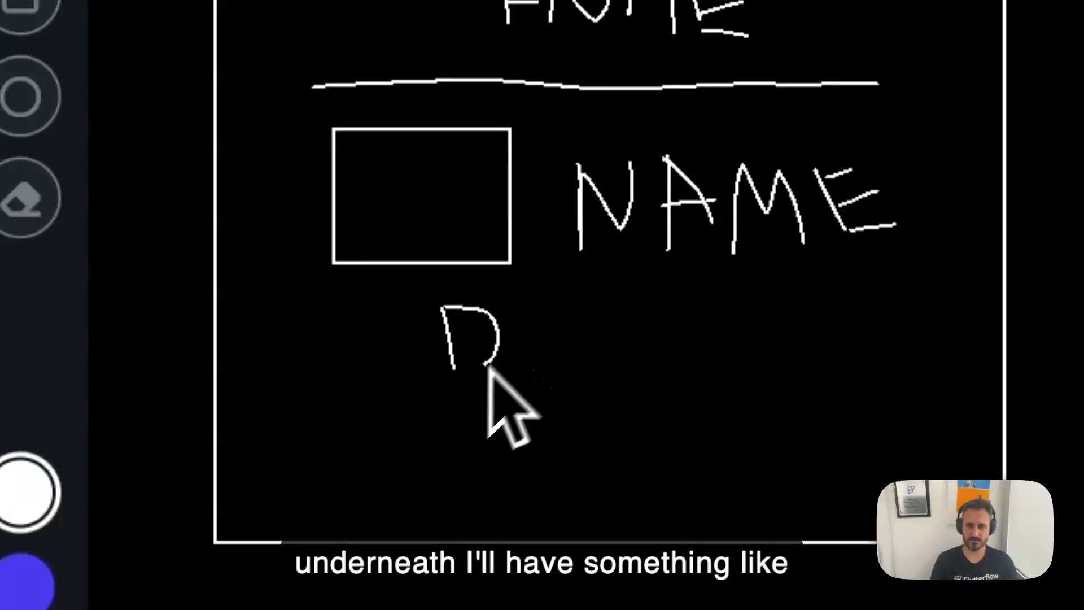
# - Handwrite DES below the image rectangle and PRICE underneath it, inside the frame
pyautogui.moveTo(489, 366); pyautogui.dragTo(473, 372)
pyautogui.moveTo(552, 319); pyautogui.dragTo(552, 331)
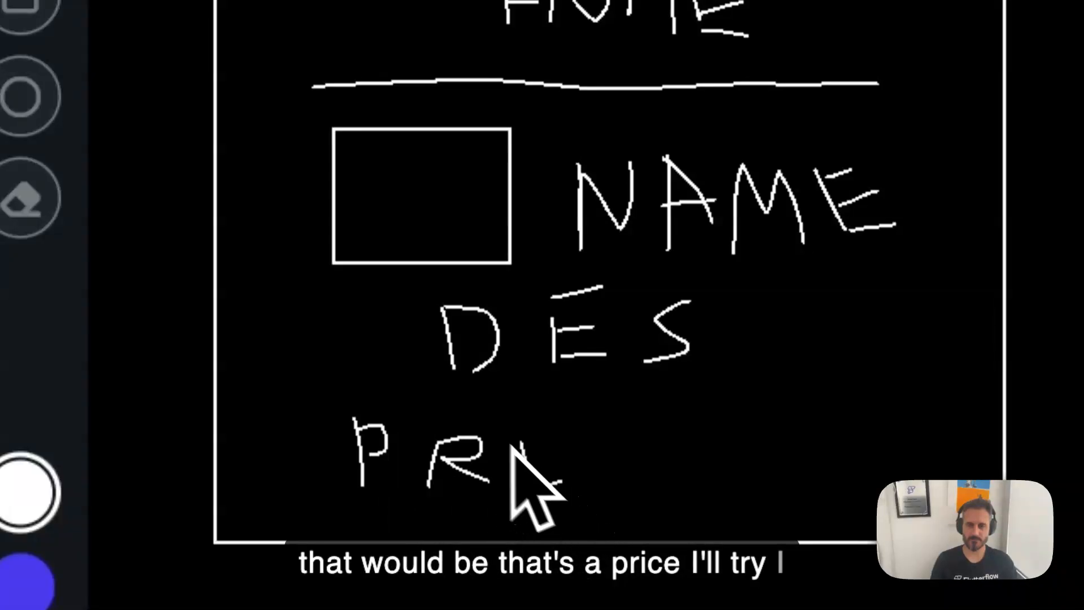
pyautogui.moveTo(512, 439); pyautogui.dragTo(561, 433)
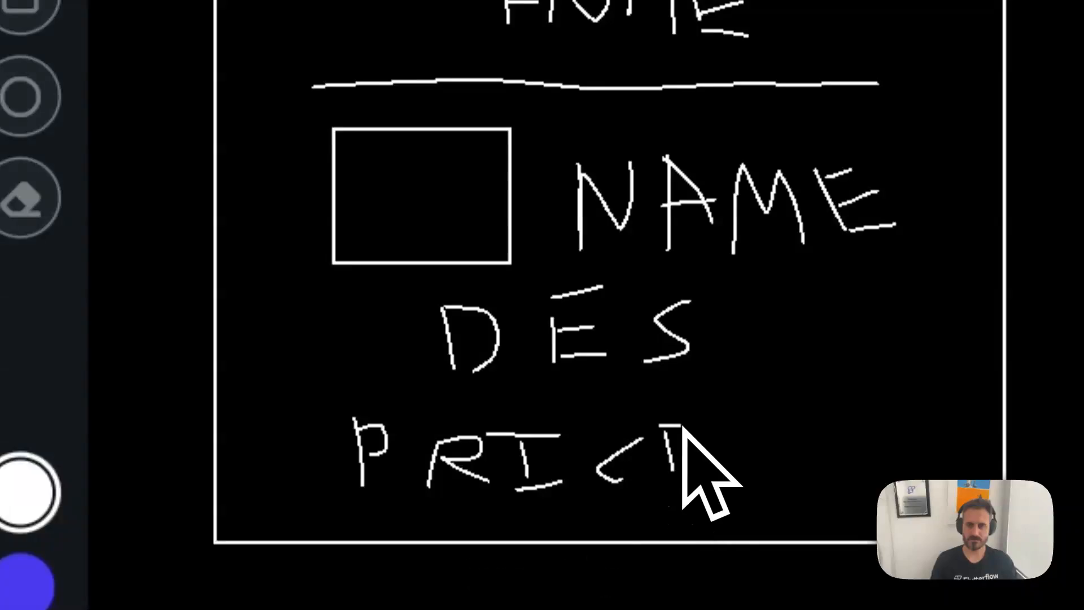
pyautogui.moveTo(669, 477); pyautogui.dragTo(715, 479)
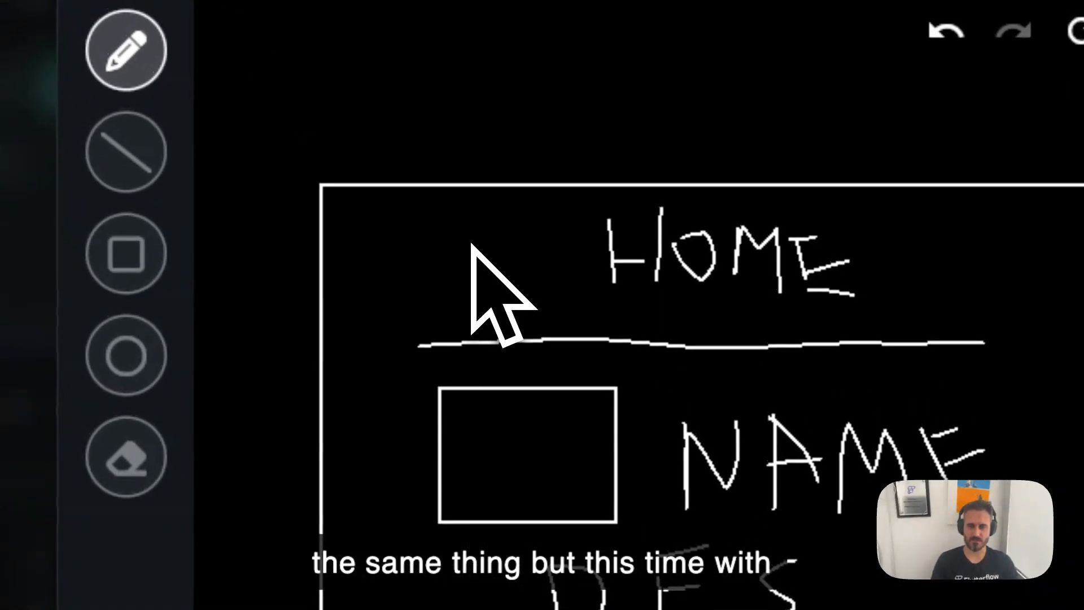
# - Draw a heart after HOME and a menu icon of three short horizontal lines before it, inside the header
pyautogui.moveTo(978, 243); pyautogui.dragTo(946, 277)
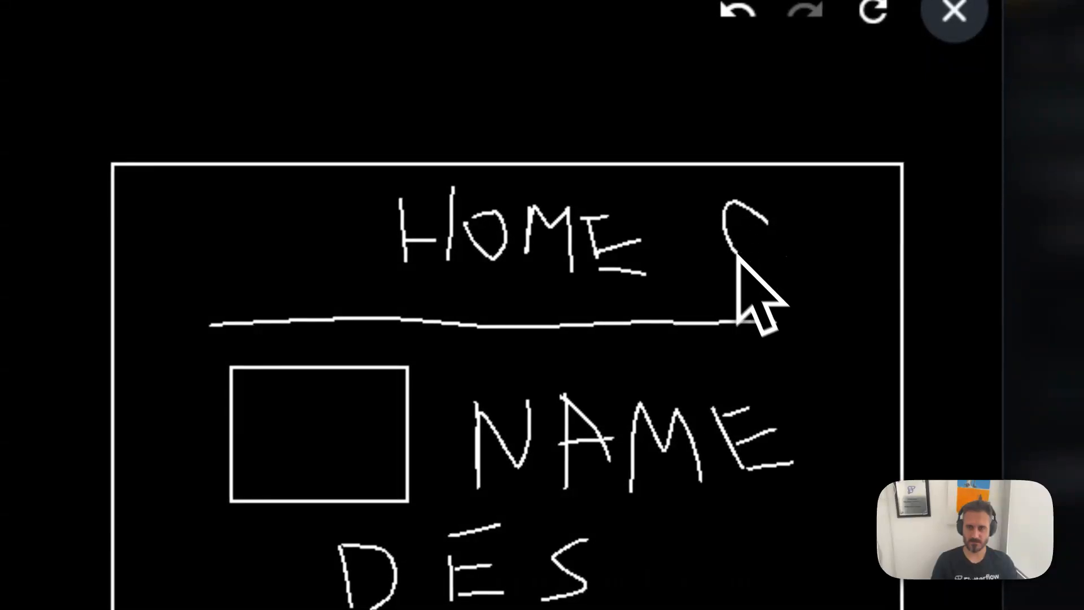
pyautogui.moveTo(737, 255)
pyautogui.mouseDown()
pyautogui.moveTo(775, 284)
pyautogui.moveTo(773, 219)
pyautogui.mouseUp()
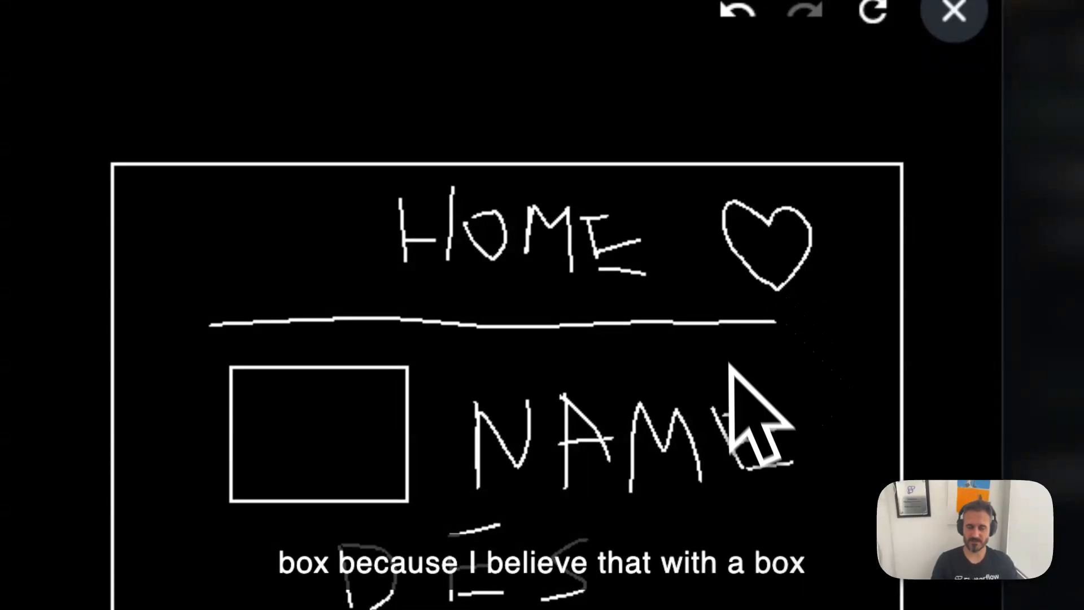
pyautogui.moveTo(185, 204); pyautogui.dragTo(253, 205)
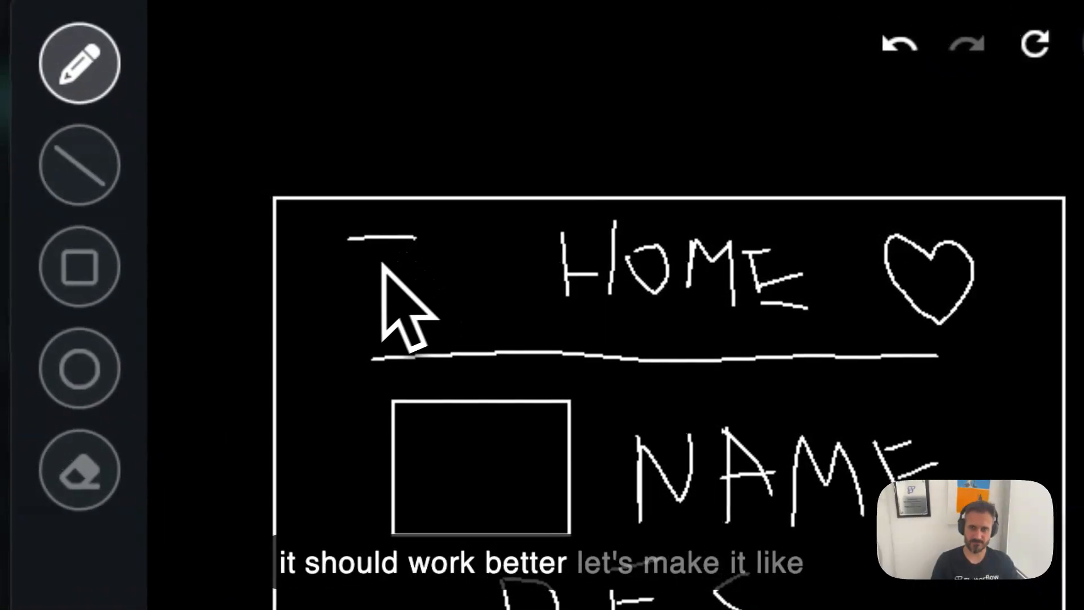
pyautogui.moveTo(363, 266); pyautogui.dragTo(419, 263)
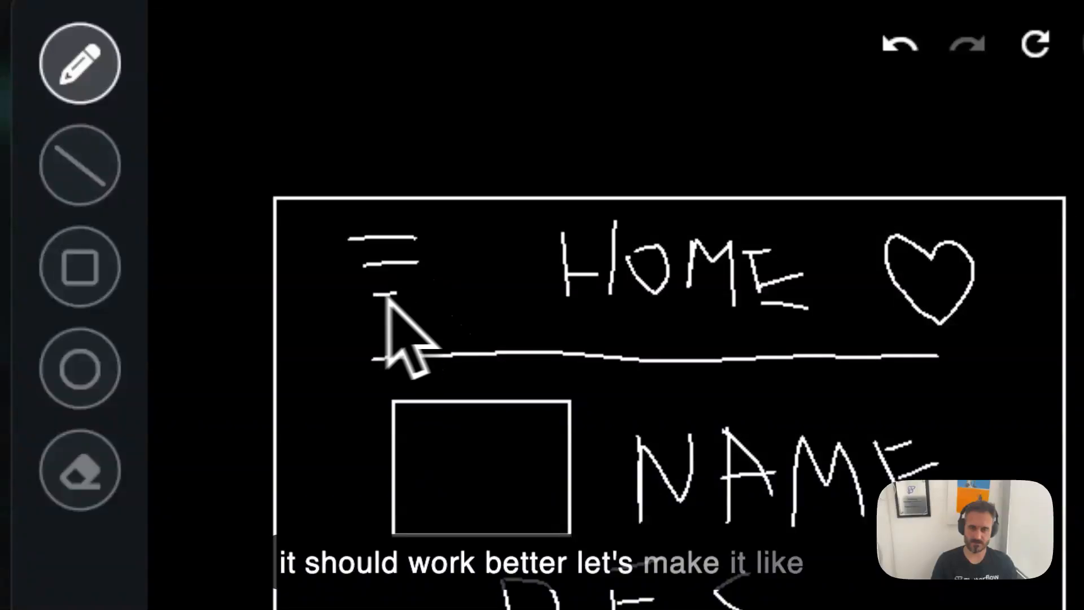
# - Extend the horizontal line beneath HOME at both ends so it reaches the left and right edges of the frame
pyautogui.moveTo(283, 368); pyautogui.dragTo(354, 363)
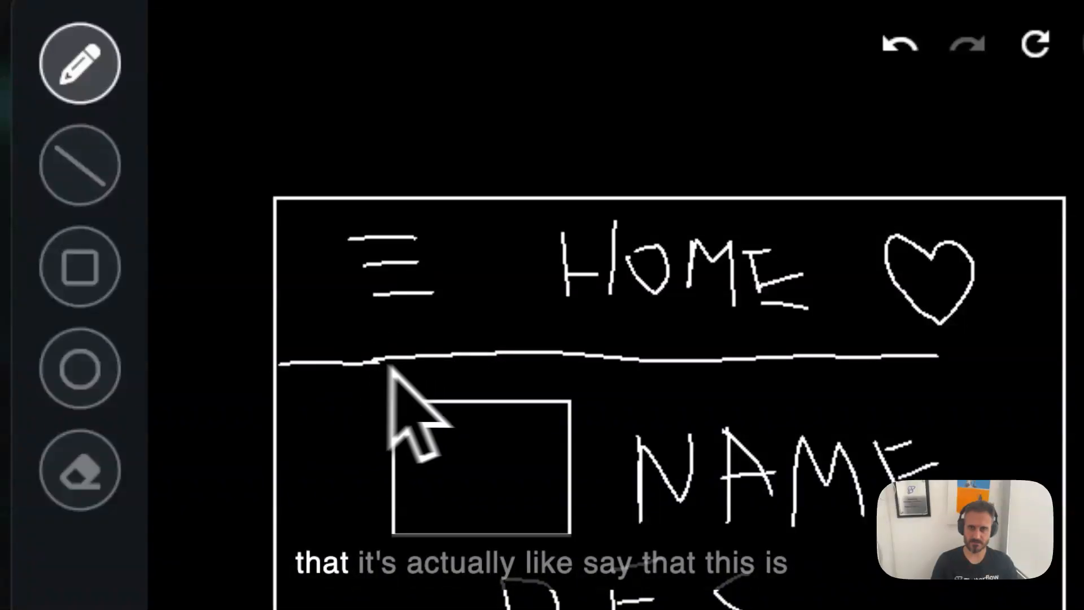
pyautogui.moveTo(932, 361); pyautogui.dragTo(1007, 362)
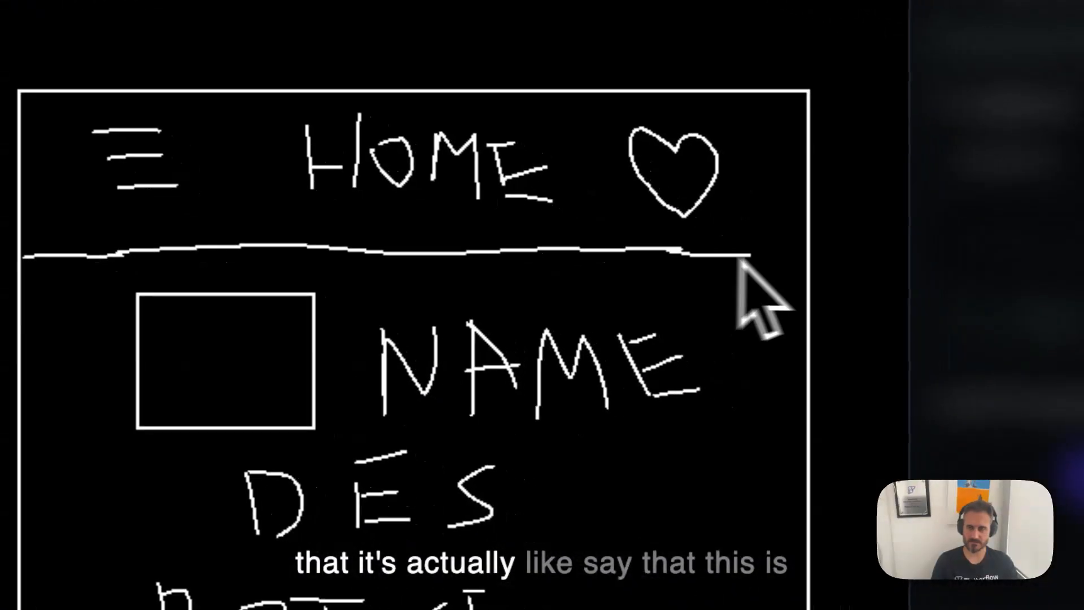
pyautogui.moveTo(739, 258); pyautogui.dragTo(809, 259)
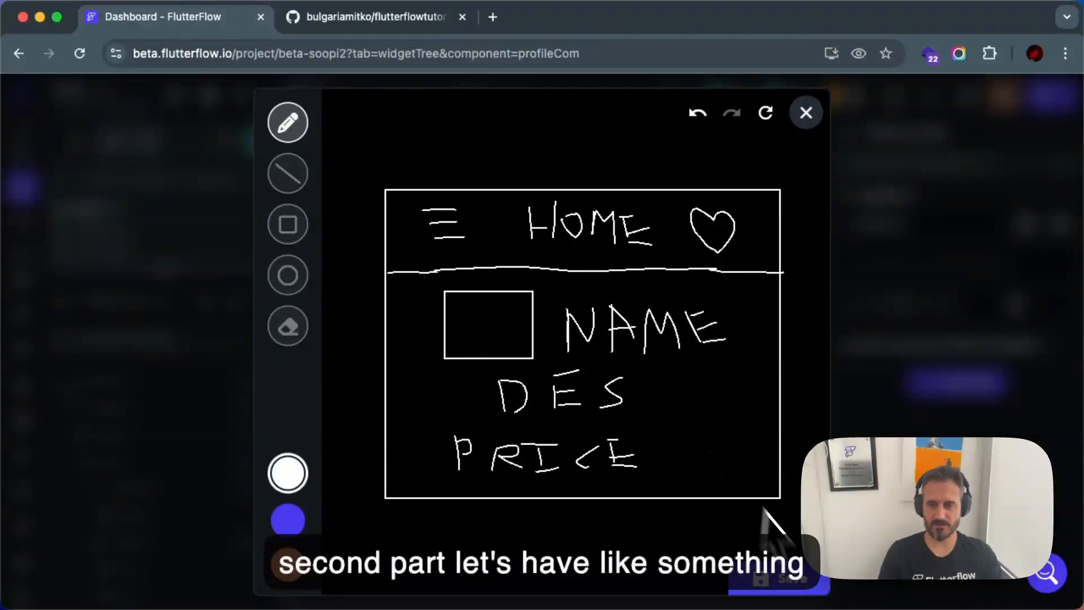
# - Save the HOME layout sketch, generate a component from it and try regenerating it
pyautogui.click(796, 585)
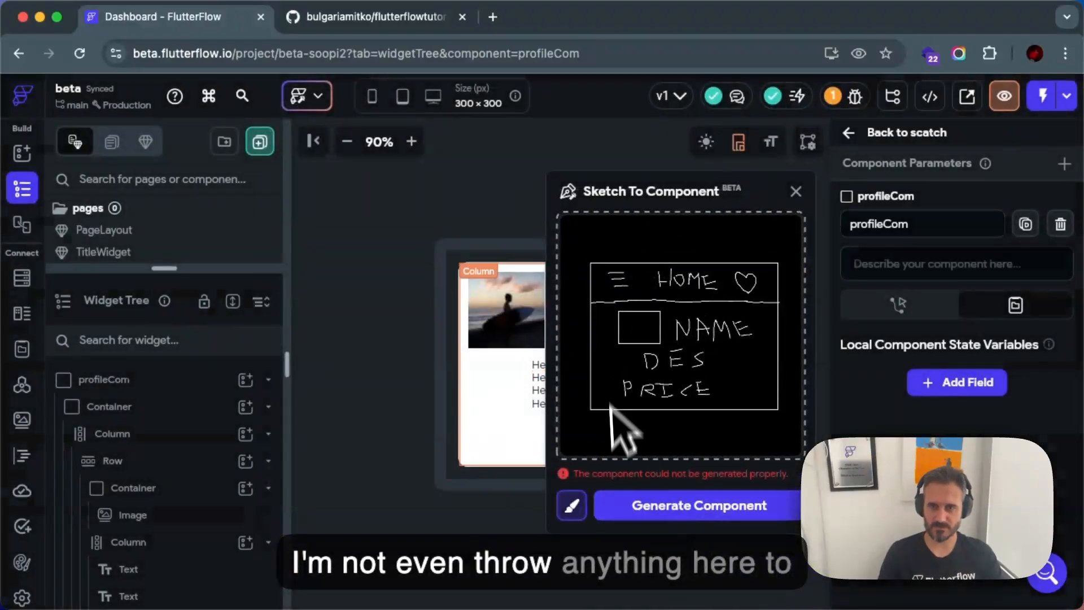
pyautogui.click(686, 508)
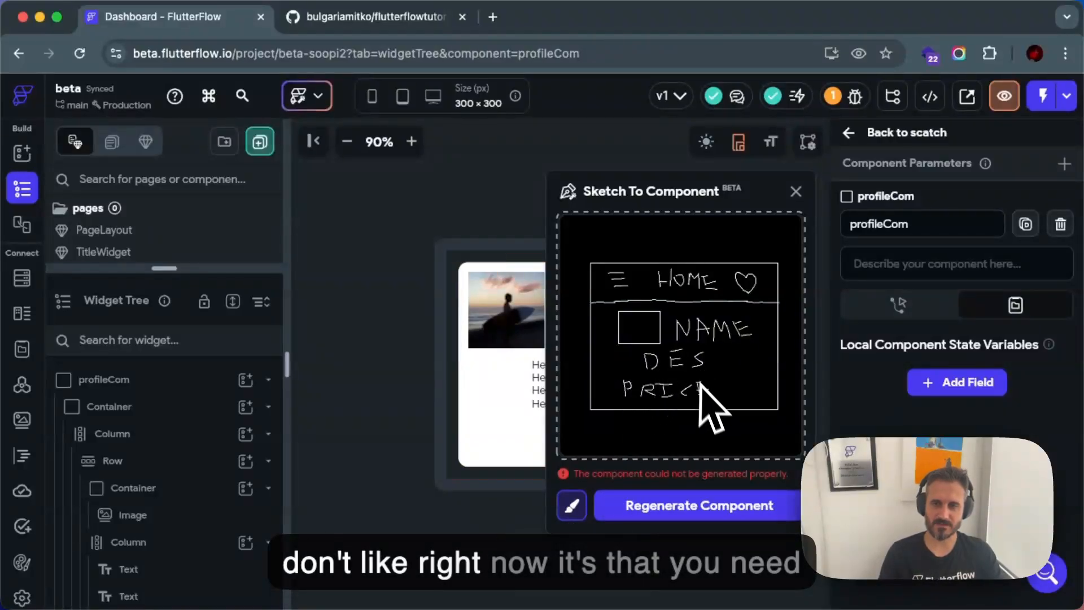
pyautogui.click(572, 507)
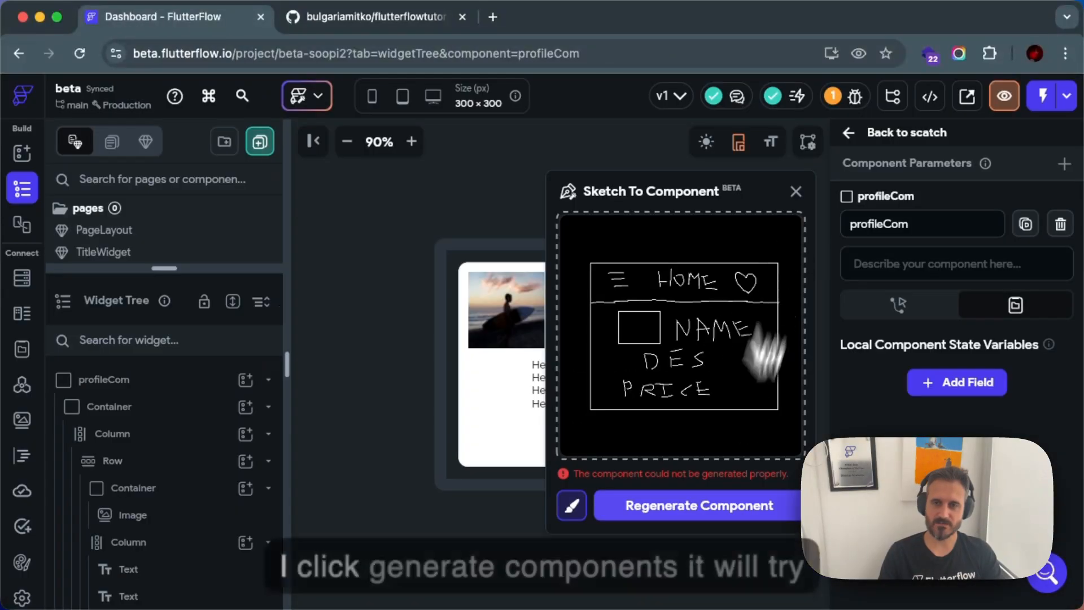
pyautogui.click(699, 506)
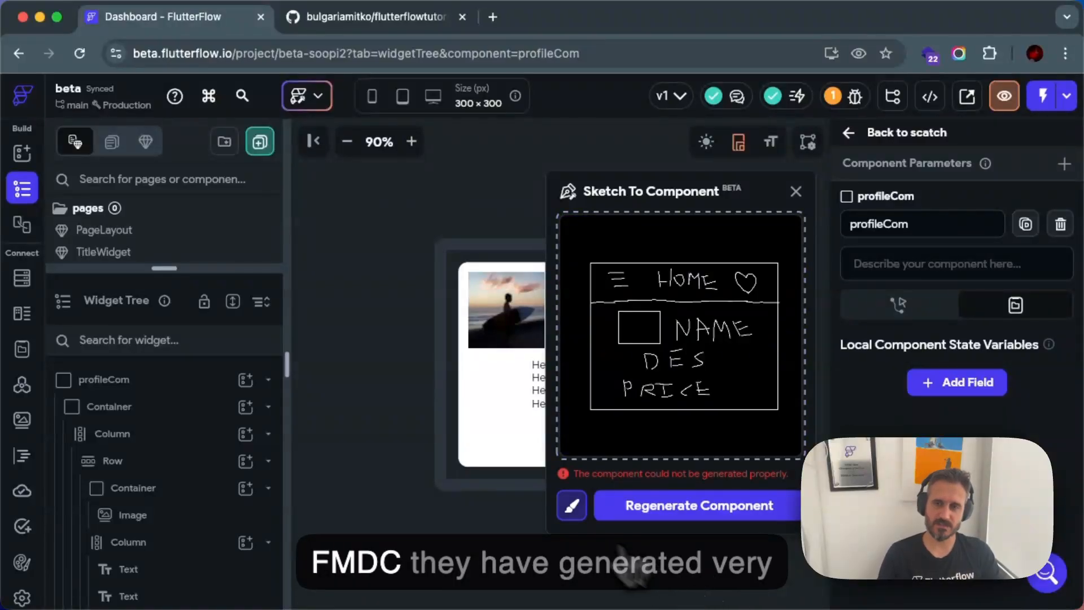
# - Sketch and save a new wide rectangular card containing a framed stick figure with NAME handwritten beside it
pyautogui.click(572, 505)
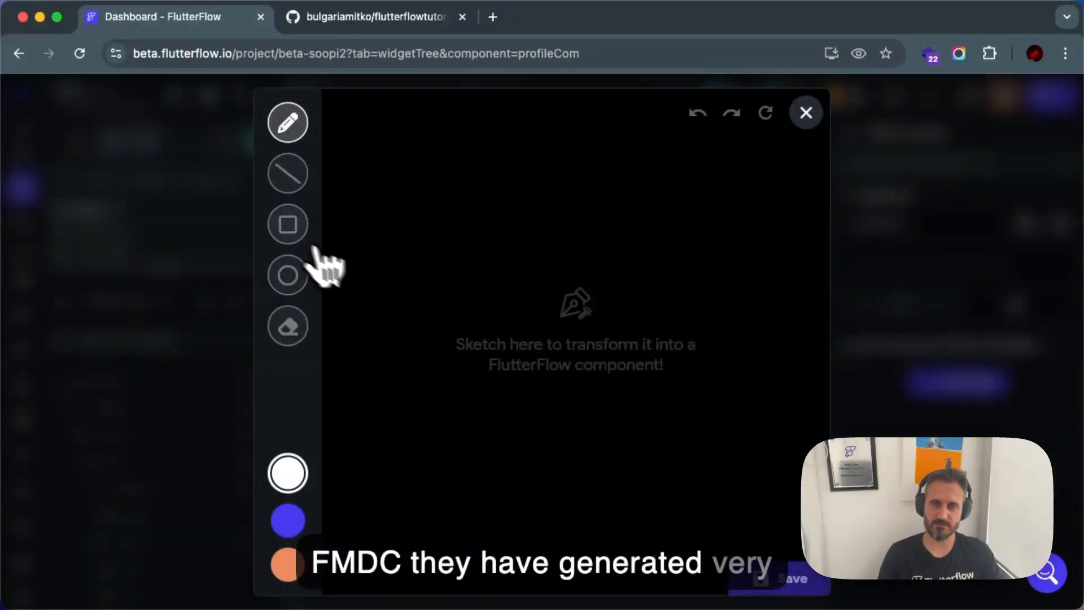
pyautogui.moveTo(398, 266); pyautogui.dragTo(732, 383)
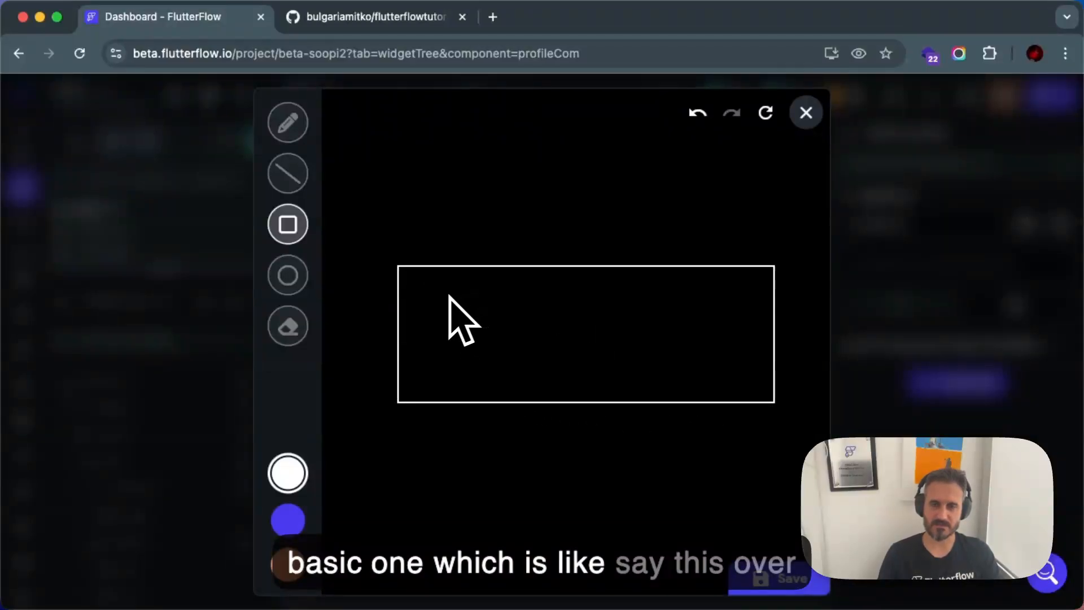
pyautogui.click(298, 135)
pyautogui.moveTo(579, 351)
pyautogui.mouseDown()
pyautogui.moveTo(596, 307)
pyautogui.moveTo(624, 326)
pyautogui.moveTo(643, 323)
pyautogui.mouseUp()
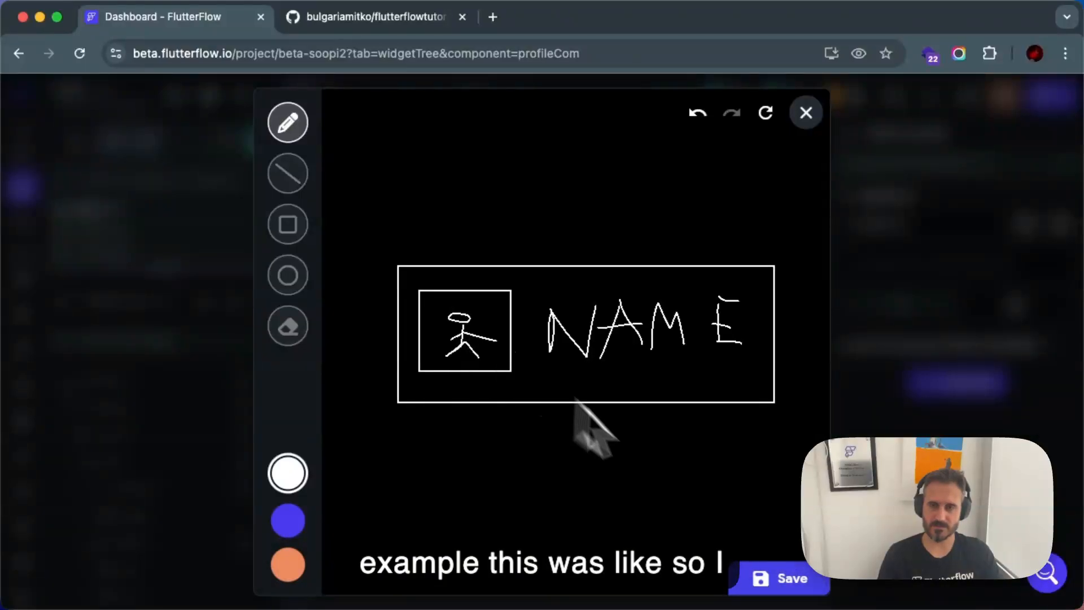
pyautogui.click(789, 584)
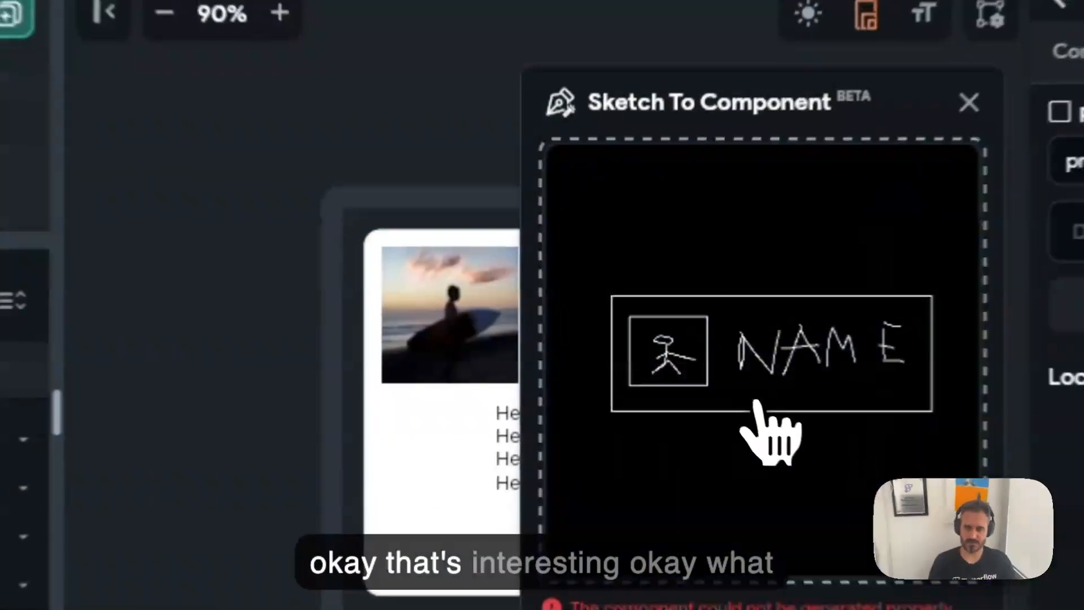
# - Replace the sketch with the image YT covers.png and try to generate a component from it
pyautogui.click(756, 401)
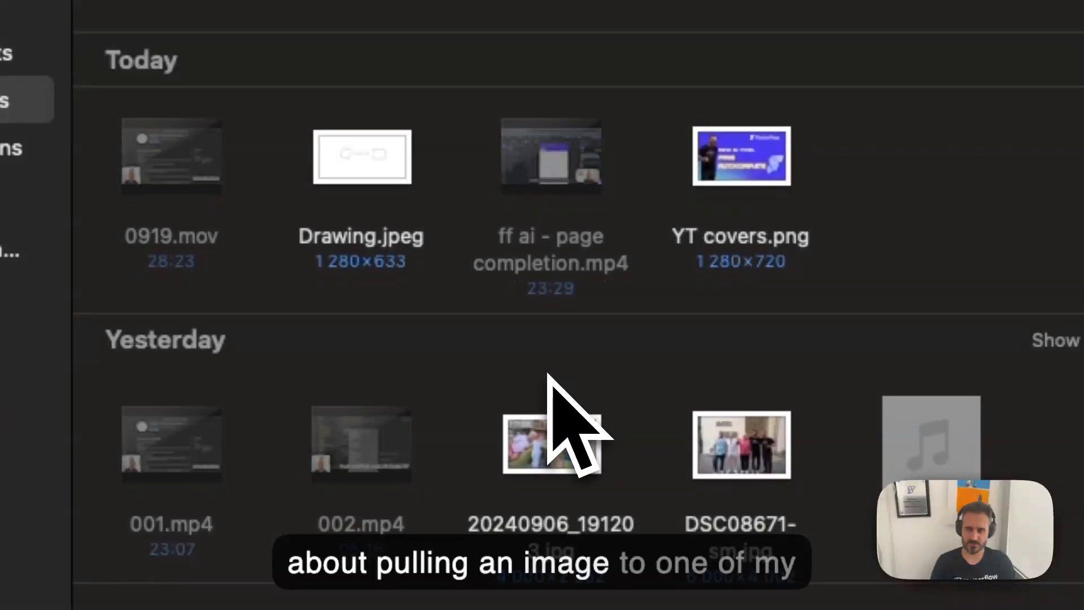
pyautogui.click(728, 144)
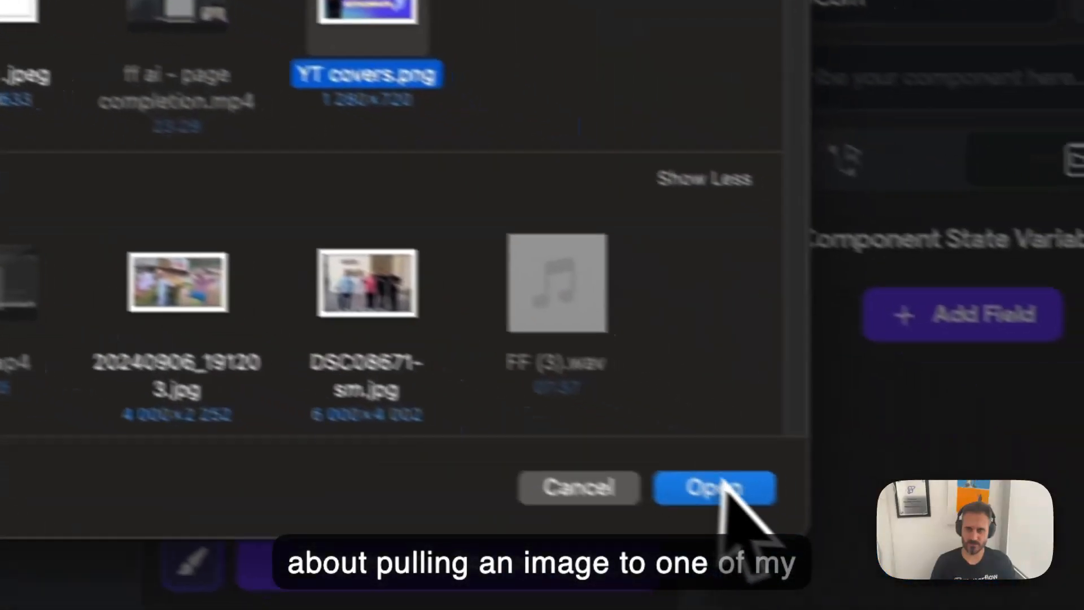
pyautogui.click(692, 463)
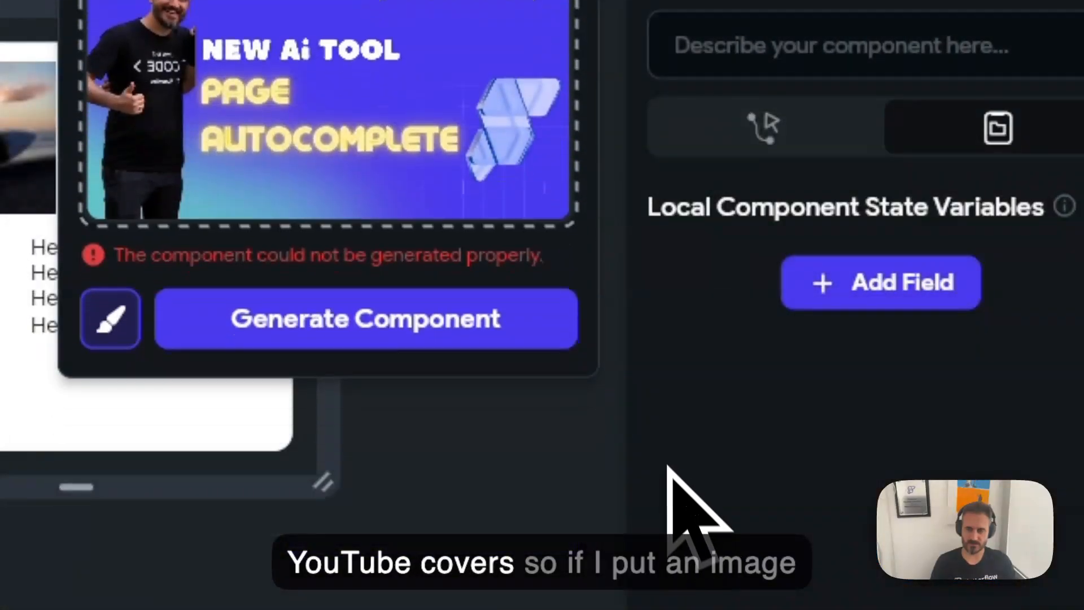
pyautogui.click(410, 339)
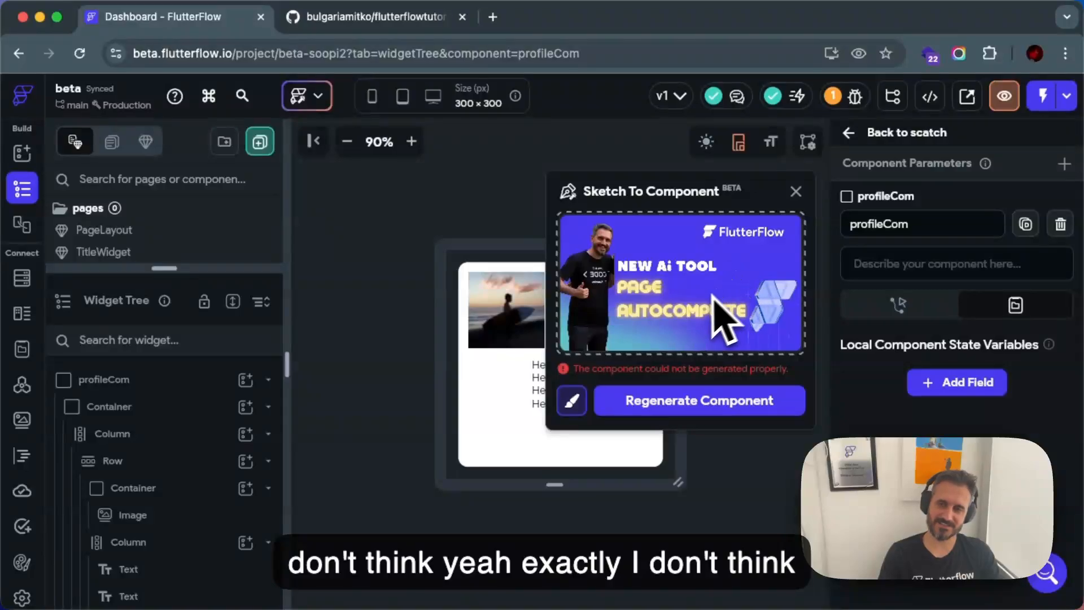
# - Start a new sketch with a large rectangular frame and draw a smaller square in each of its four corners
pyautogui.click(572, 402)
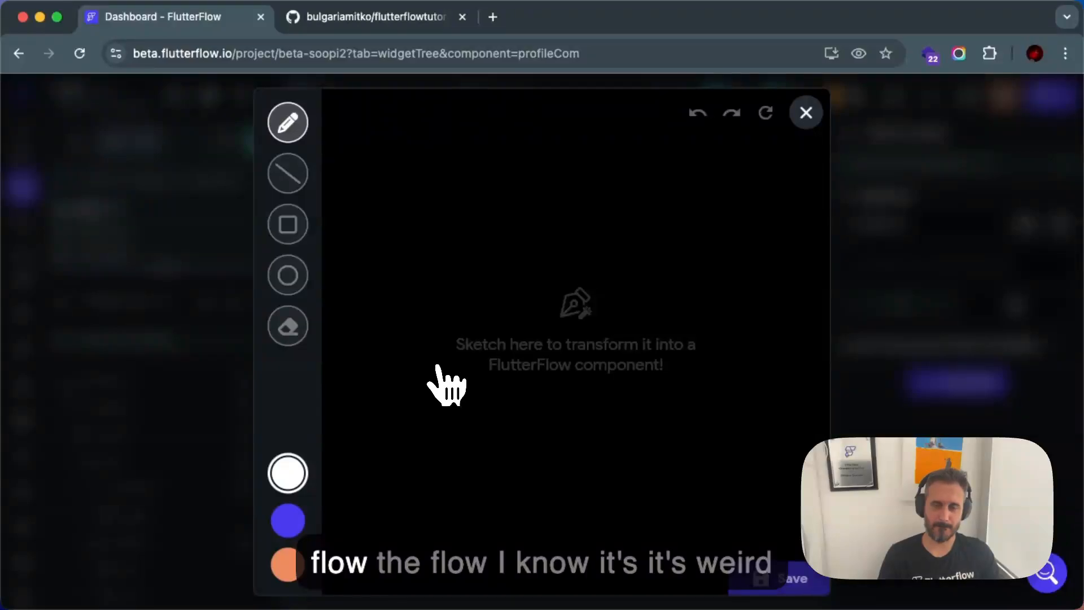
pyautogui.click(291, 224)
pyautogui.moveTo(417, 212); pyautogui.dragTo(749, 449)
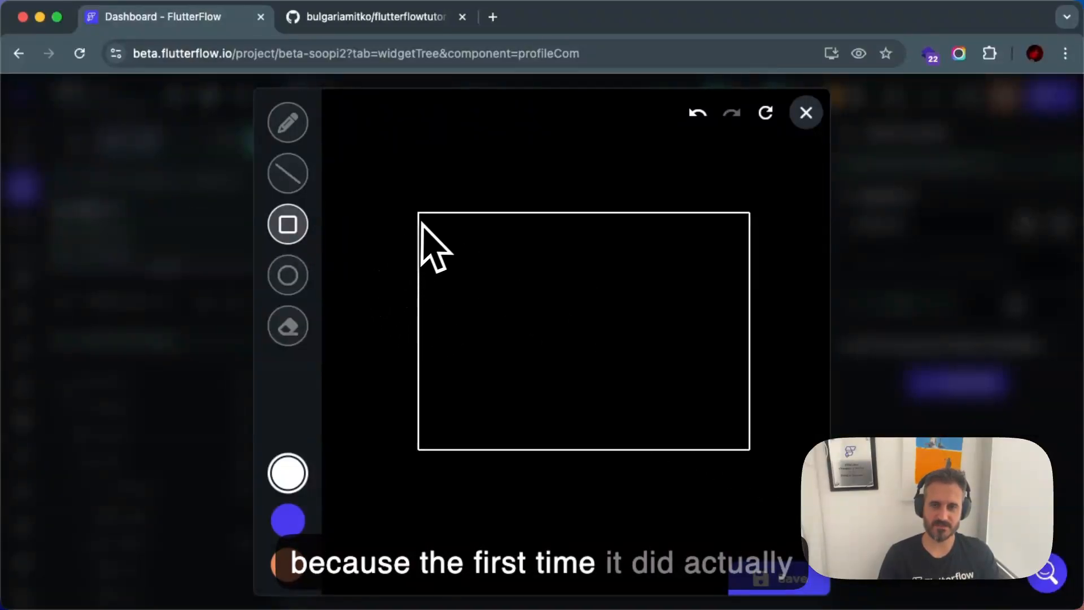
pyautogui.moveTo(418, 213); pyautogui.dragTo(491, 284)
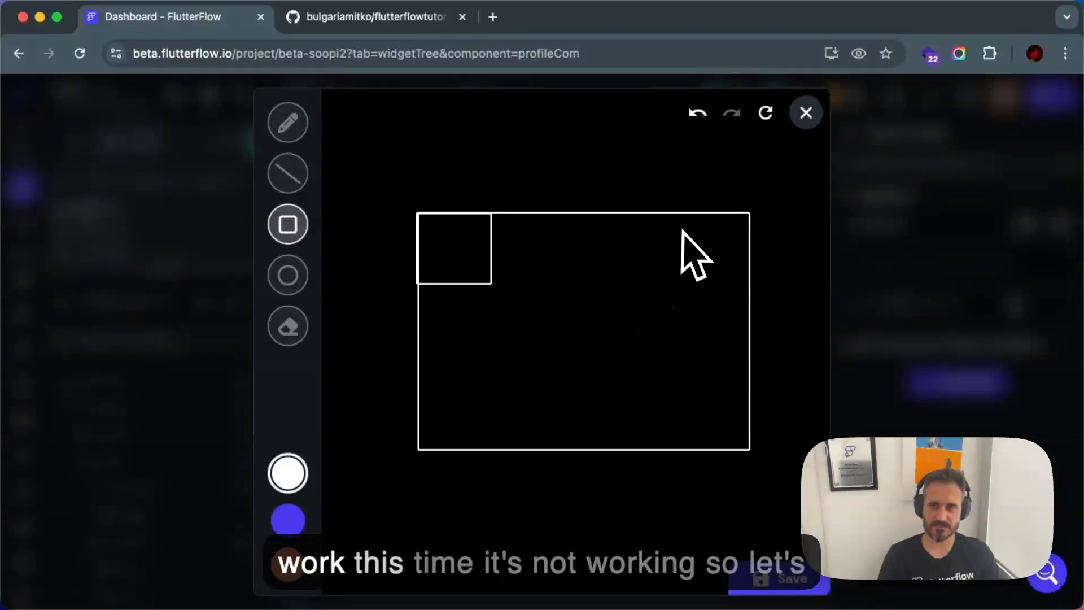
pyautogui.moveTo(668, 216); pyautogui.dragTo(747, 293)
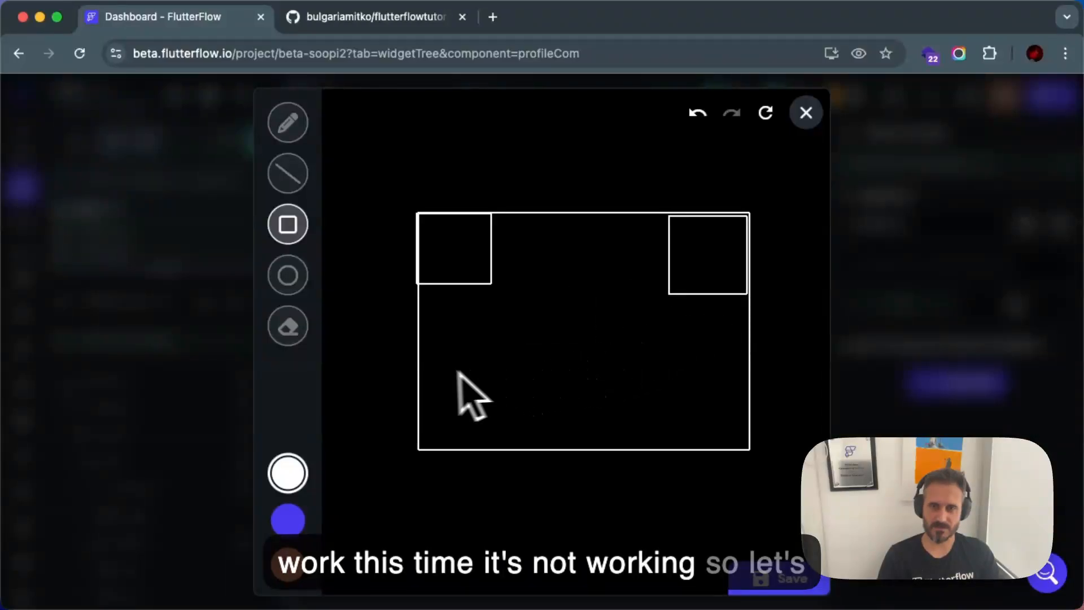
pyautogui.moveTo(422, 367); pyautogui.dragTo(498, 445)
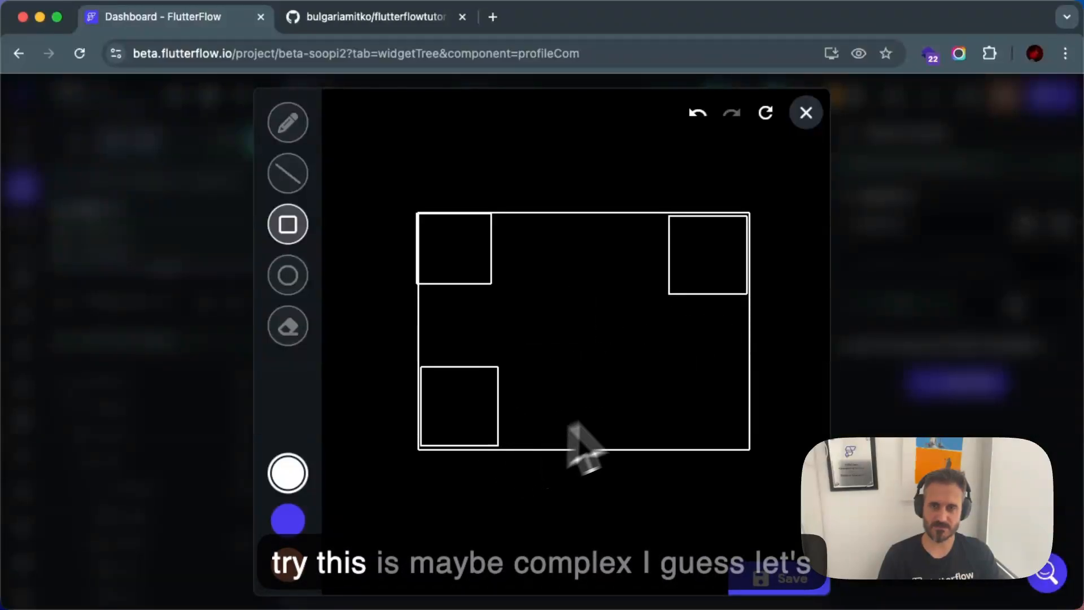
pyautogui.moveTo(666, 354)
pyautogui.mouseDown()
pyautogui.moveTo(713, 389)
pyautogui.moveTo(749, 449)
pyautogui.mouseUp()
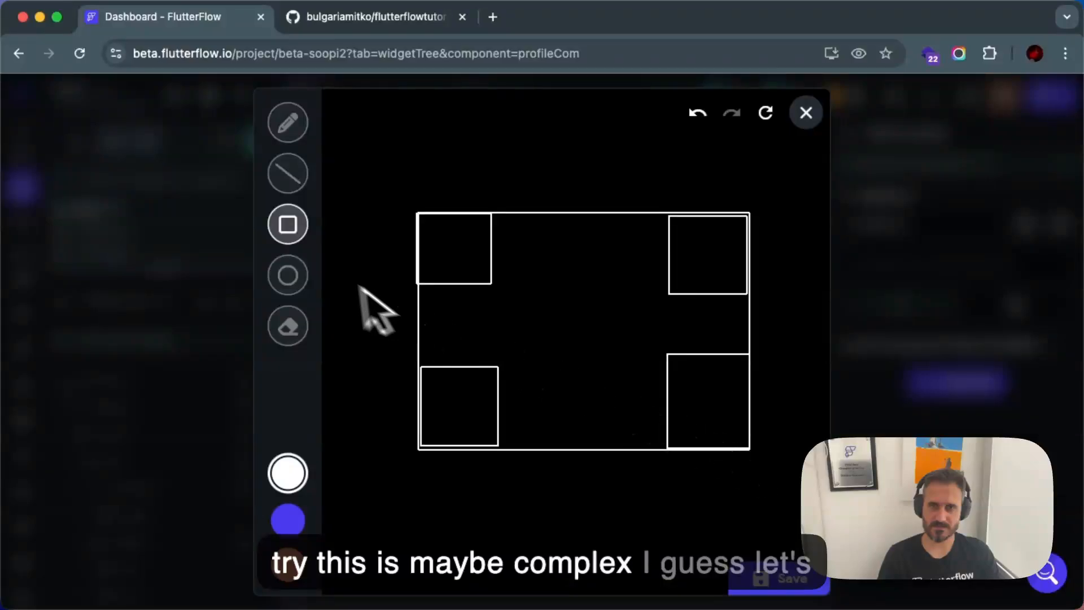
# - Handwrite HOME in the middle of the frame and draw a freehand box around it as a button
pyautogui.click(287, 122)
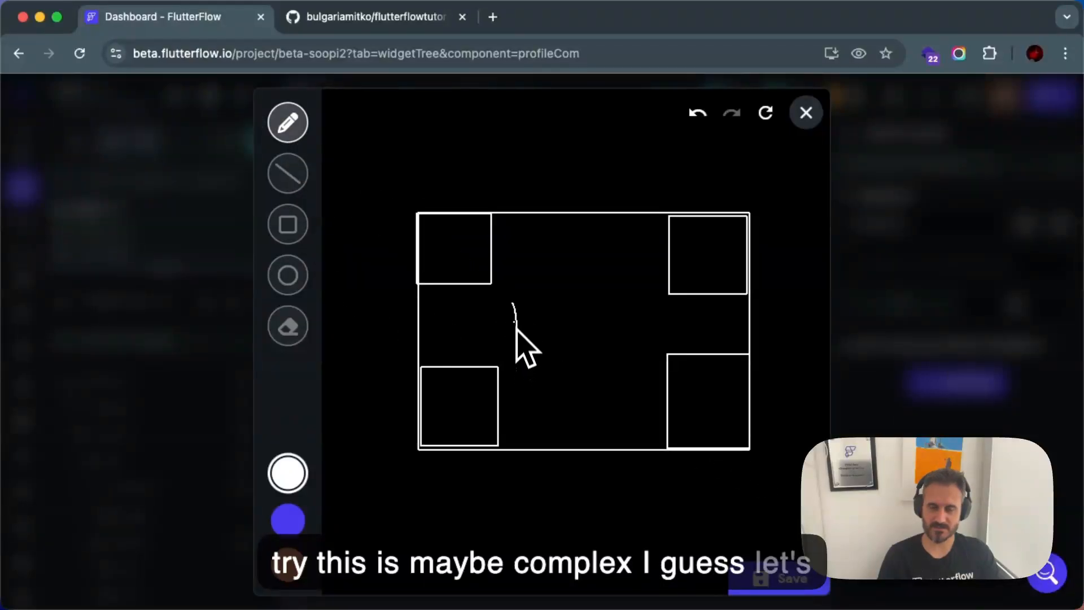
pyautogui.moveTo(552, 309); pyautogui.dragTo(555, 308)
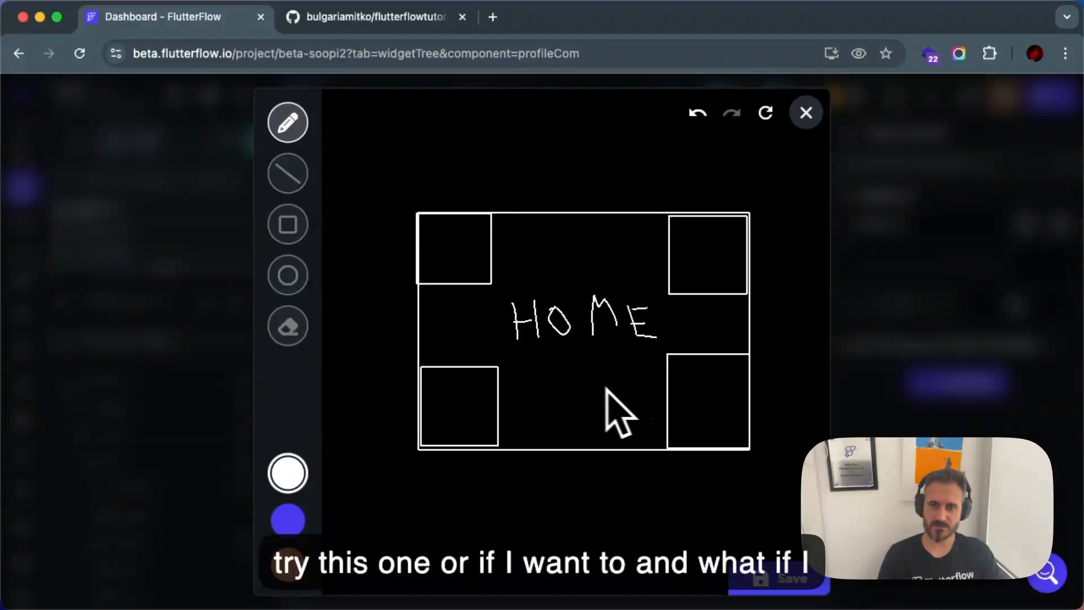
pyautogui.moveTo(519, 354); pyautogui.dragTo(670, 351)
pyautogui.moveTo(663, 298); pyautogui.dragTo(538, 291)
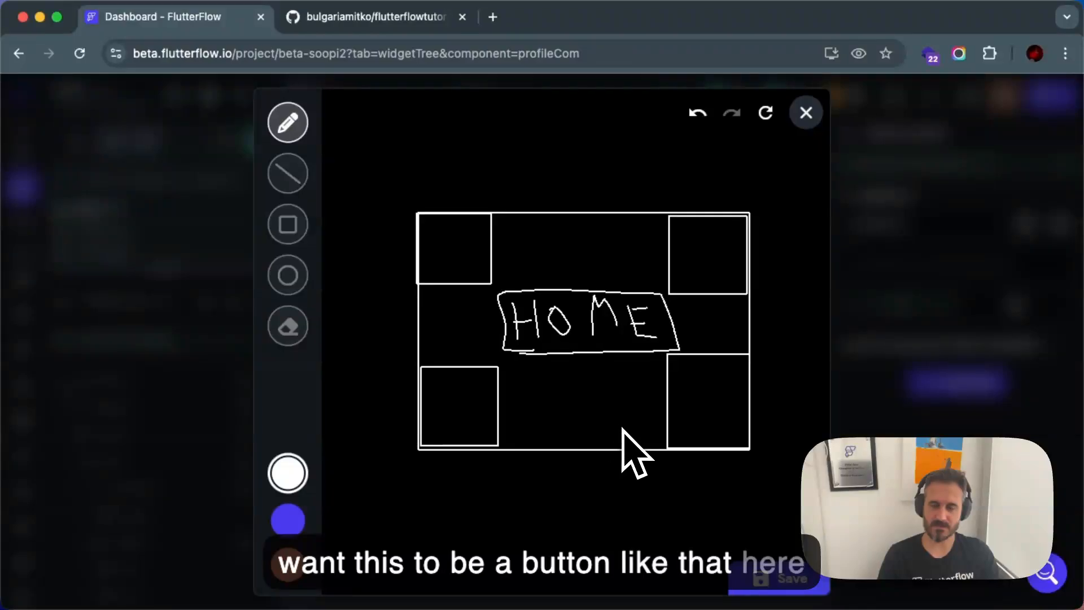
# - Handwrite EXIT below the HOME button and draw a freehand box around it as a second button
pyautogui.moveTo(535, 387)
pyautogui.mouseDown()
pyautogui.moveTo(536, 421)
pyautogui.moveTo(556, 391)
pyautogui.mouseUp()
pyautogui.moveTo(537, 411)
pyautogui.mouseDown()
pyautogui.moveTo(603, 424)
pyautogui.moveTo(617, 392)
pyautogui.mouseUp()
pyautogui.moveTo(626, 393); pyautogui.dragTo(641, 395)
pyautogui.moveTo(517, 374)
pyautogui.mouseDown()
pyautogui.moveTo(525, 415)
pyautogui.moveTo(658, 432)
pyautogui.mouseUp()
pyautogui.moveTo(618, 376); pyautogui.dragTo(525, 378)
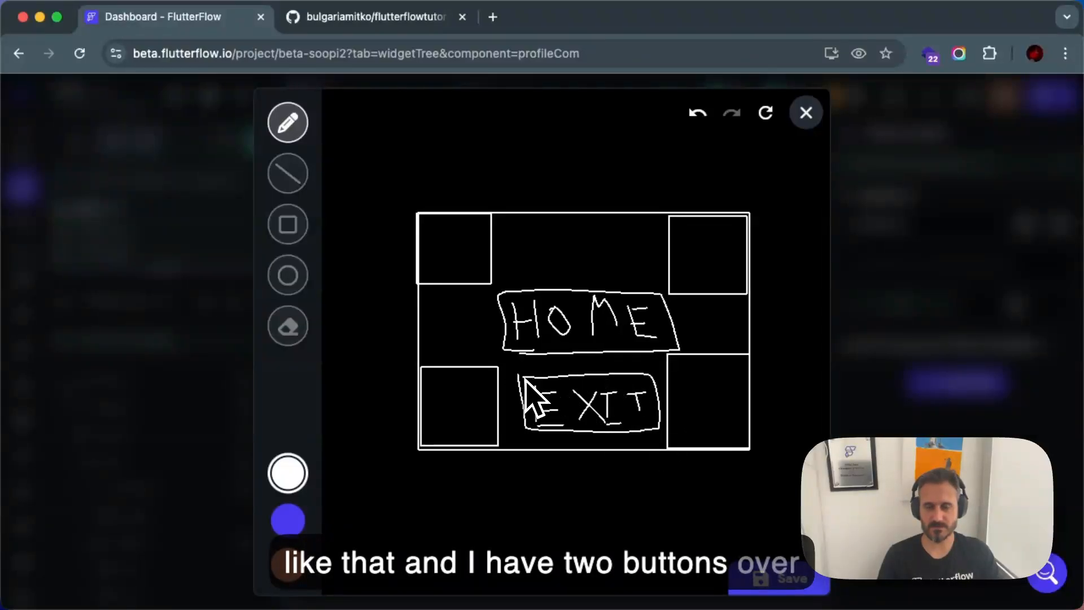
# - Fill the four corner squares with an X, a circle, a triangle and a small square, one symbol in each
pyautogui.moveTo(442, 236); pyautogui.dragTo(477, 269)
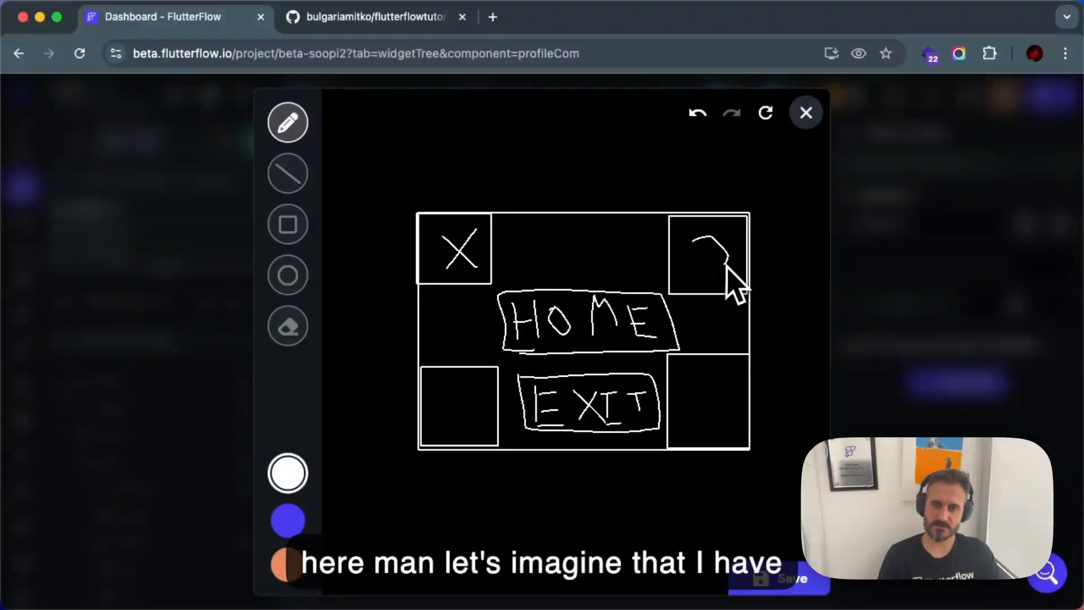
pyautogui.moveTo(691, 424); pyautogui.dragTo(696, 413)
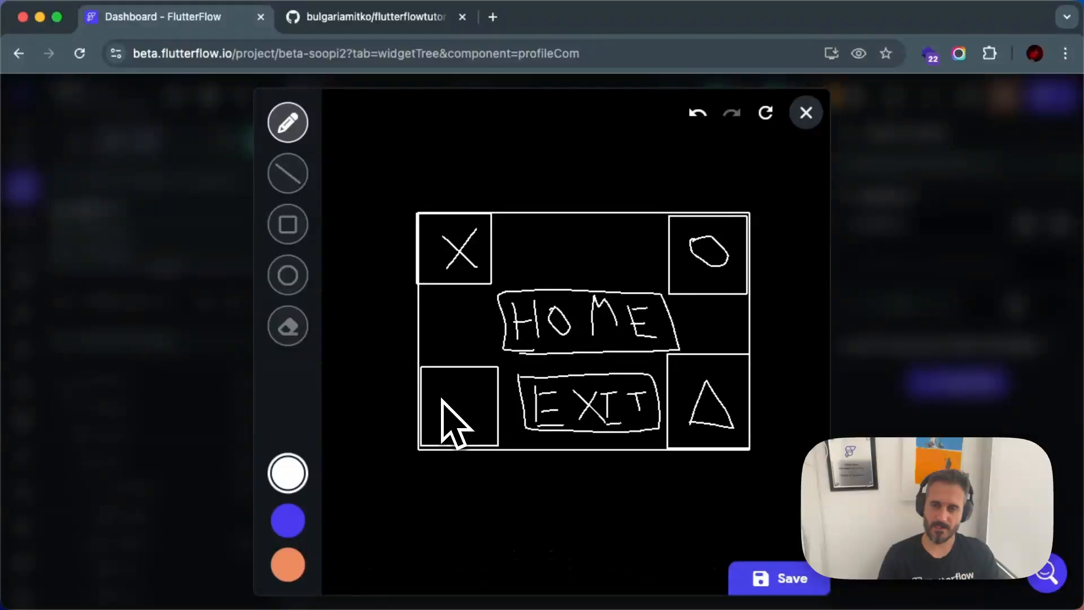
pyautogui.moveTo(447, 394); pyautogui.dragTo(445, 430)
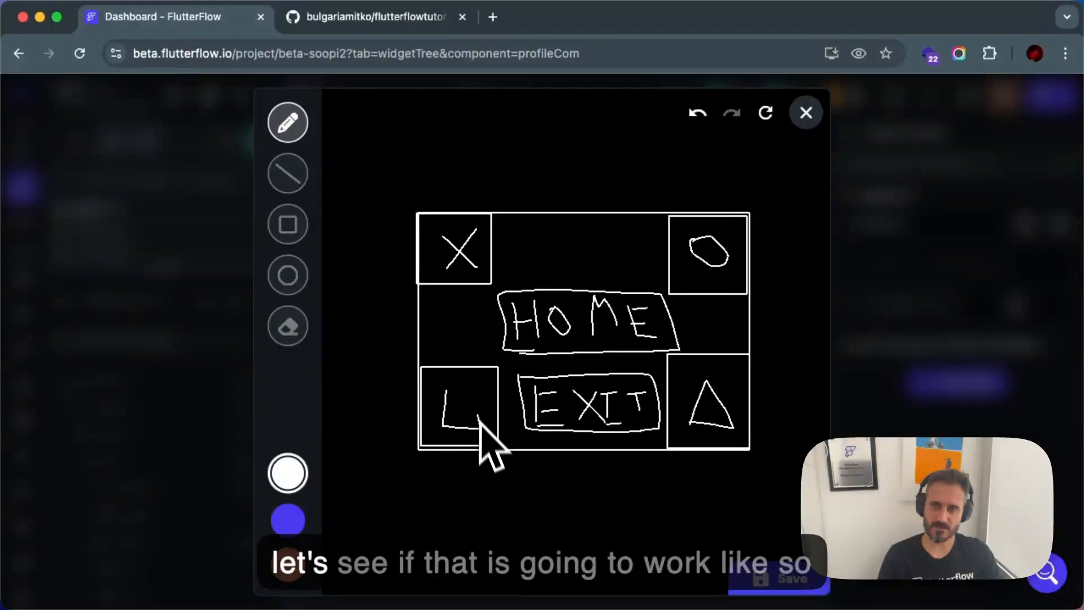
# - Save the sketch with the HOME and EXIT buttons, try to generate a component from it and check the widget tree
pyautogui.click(799, 586)
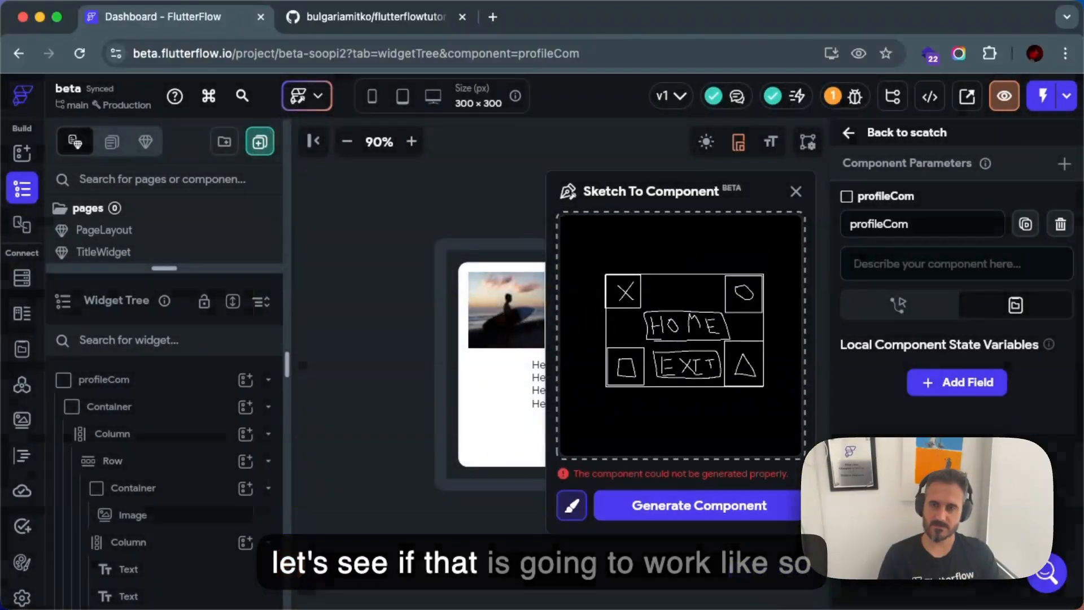
pyautogui.click(768, 505)
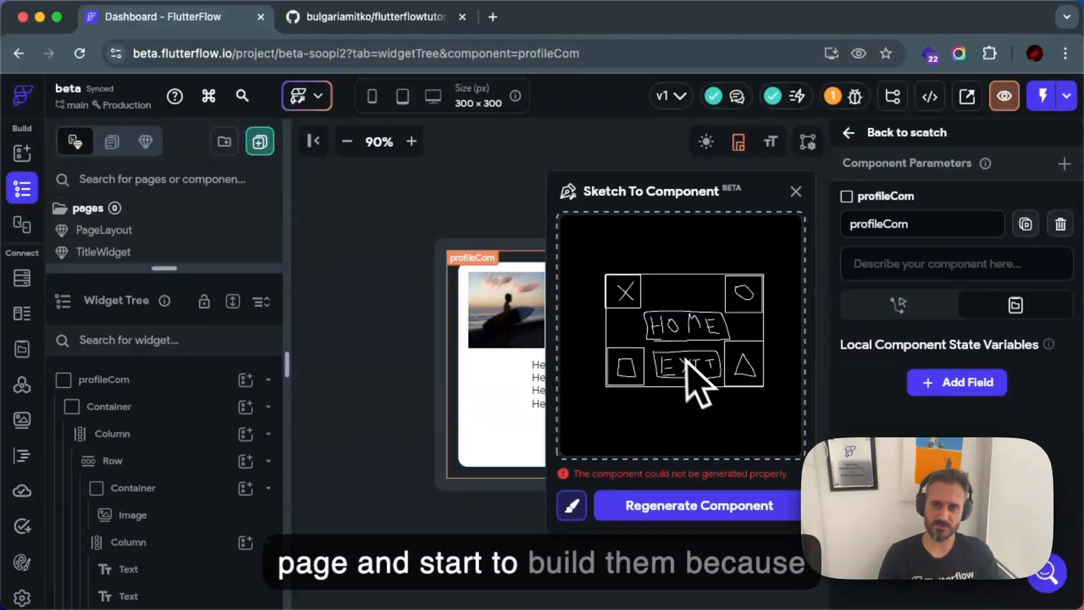
pyautogui.scroll(-3, 189, 508)
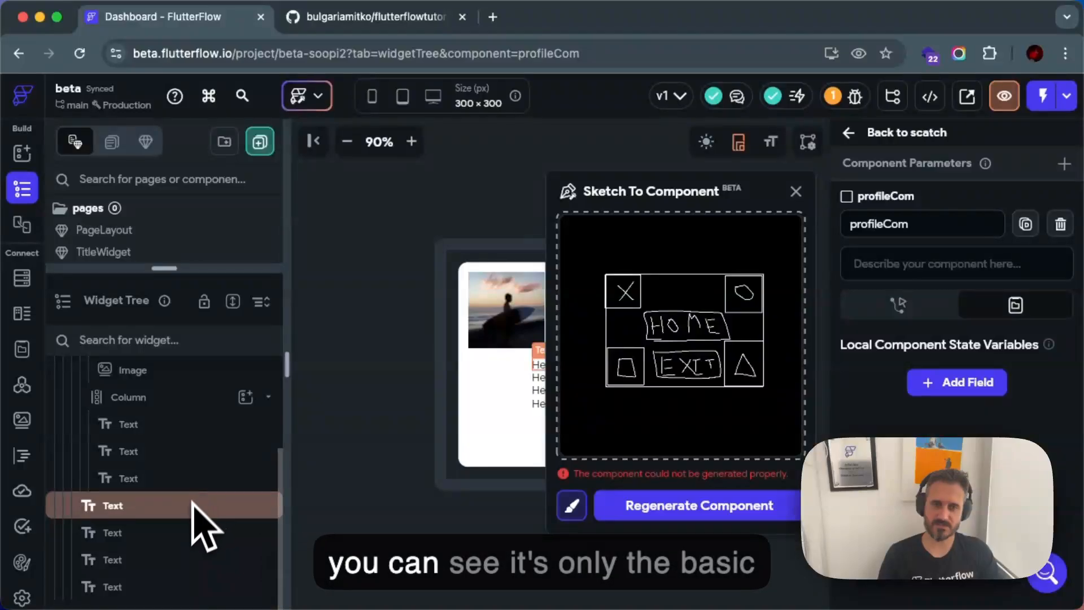
# - Examine the profileCom widget tree for the kinds of elements the sketch generator adds
pyautogui.scroll(3, 176, 536)
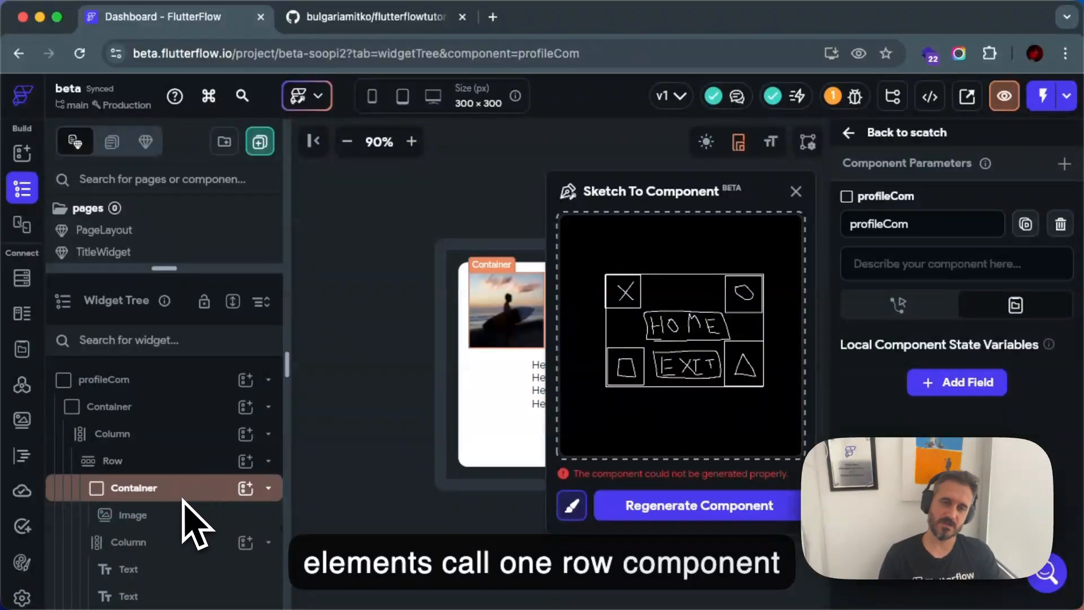
pyautogui.scroll(-3, 180, 511)
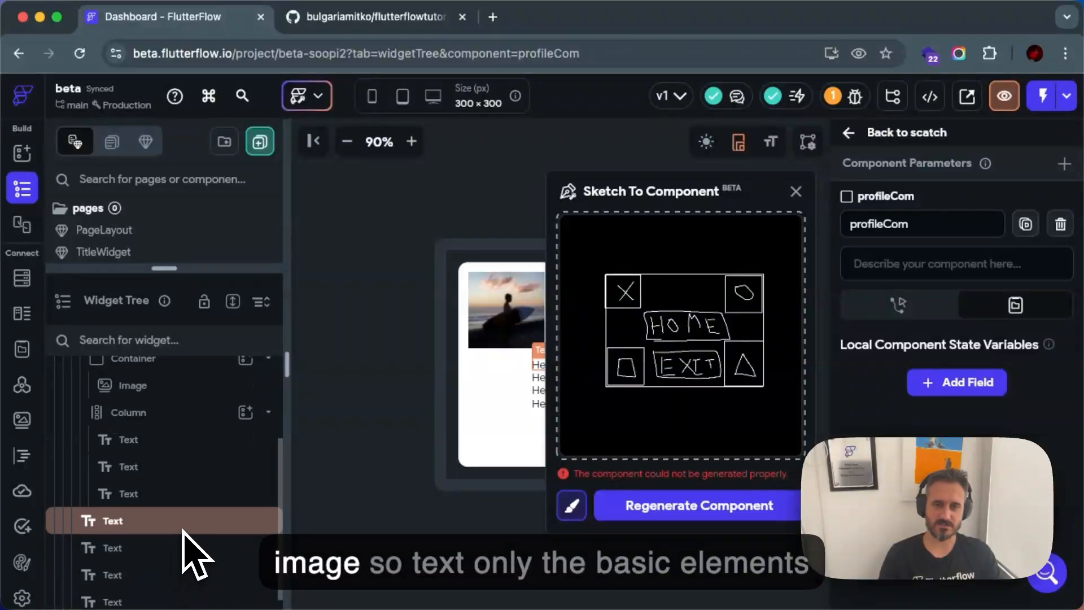
pyautogui.scroll(3, 192, 548)
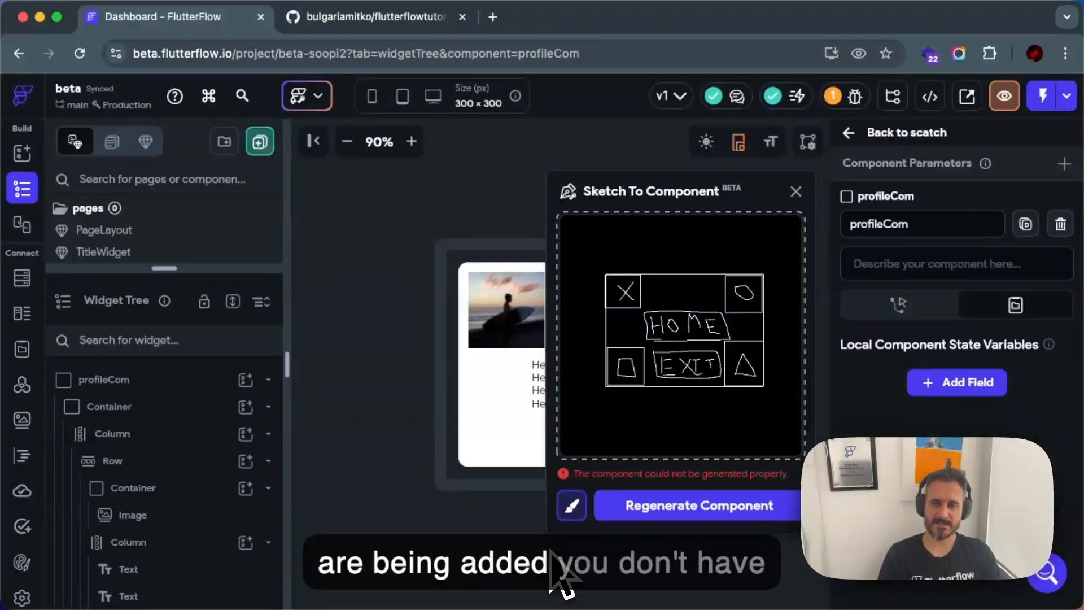
# - In a new sketch, draw a large square frame and fill it with four crossing freehand curves as map roads
pyautogui.click(573, 504)
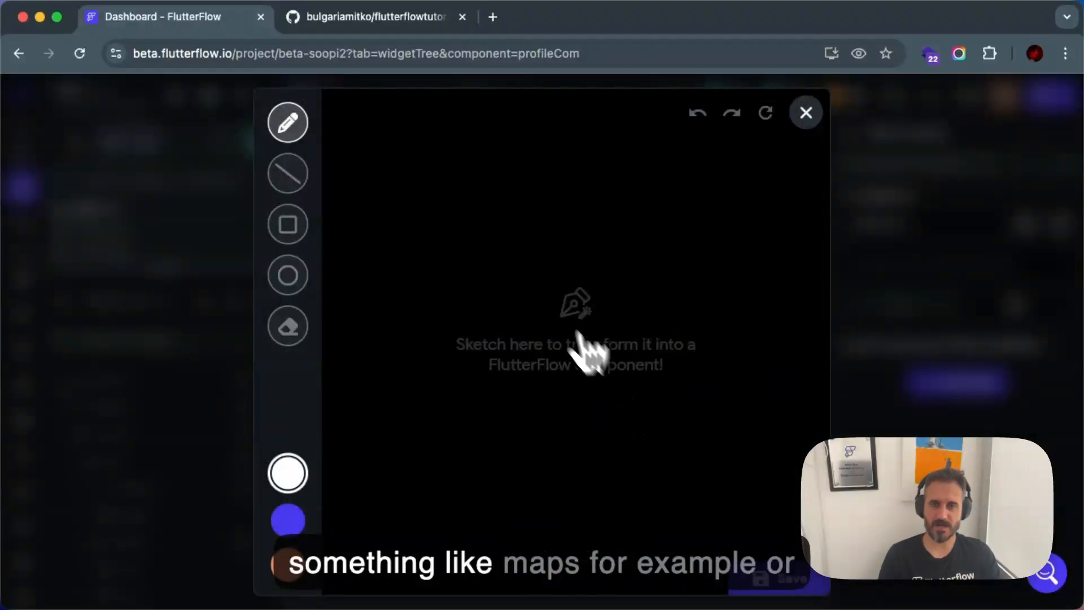
pyautogui.click(299, 226)
pyautogui.moveTo(435, 187)
pyautogui.mouseDown()
pyautogui.moveTo(738, 522)
pyautogui.moveTo(758, 519)
pyautogui.mouseUp()
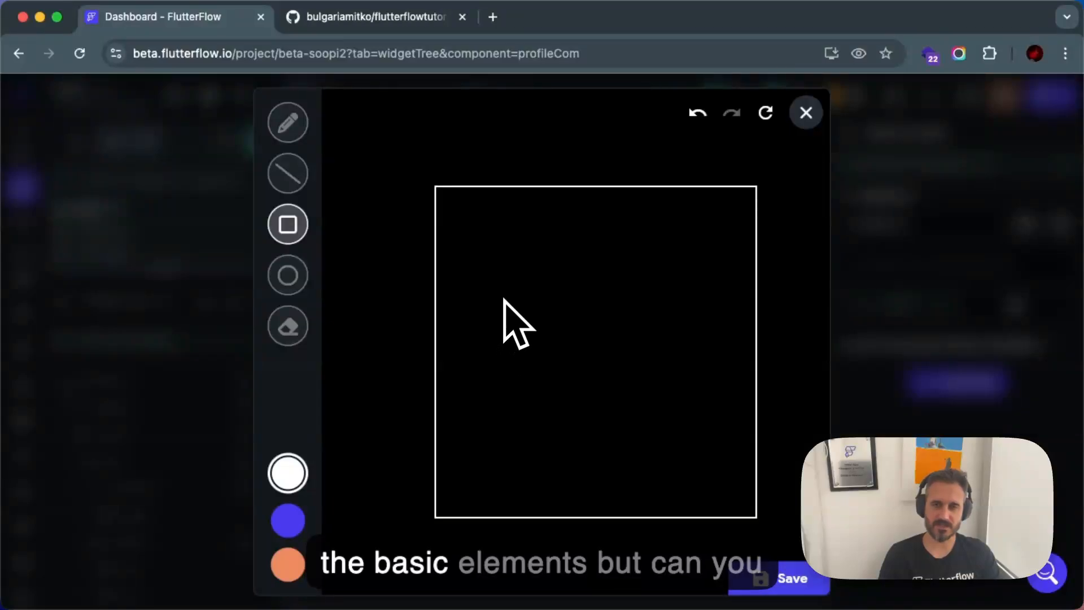
pyautogui.click(301, 136)
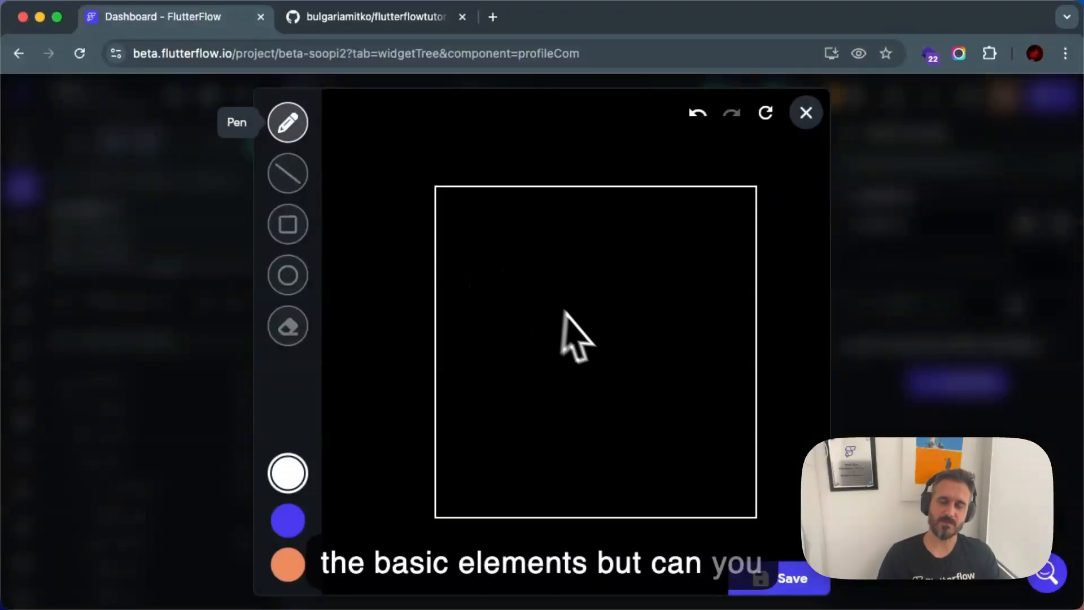
pyautogui.moveTo(489, 242); pyautogui.dragTo(696, 446)
pyautogui.moveTo(514, 463); pyautogui.dragTo(686, 222)
pyautogui.moveTo(549, 222); pyautogui.dragTo(593, 473)
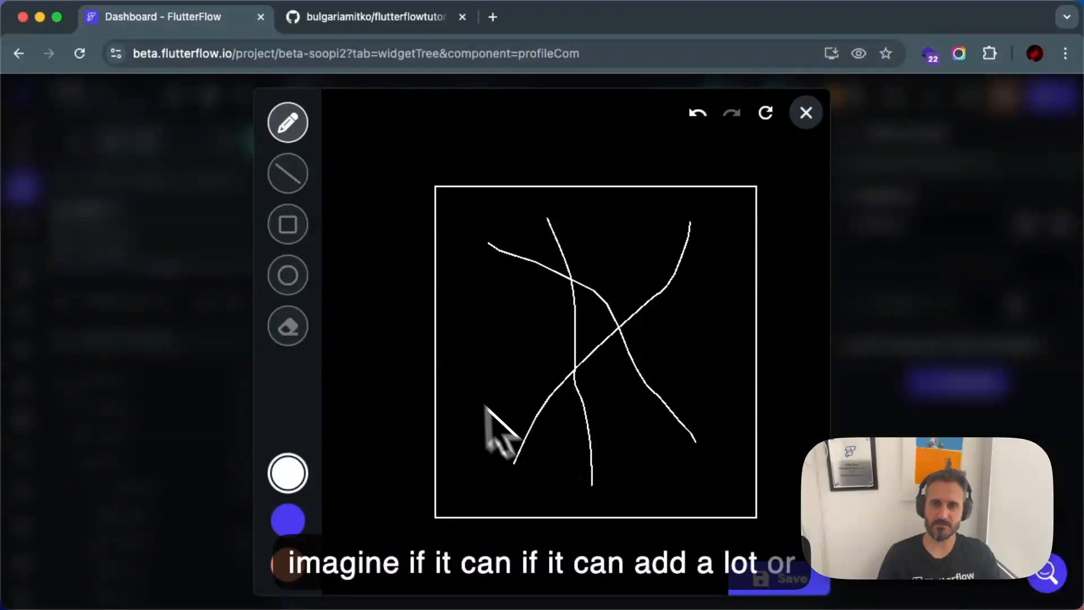
pyautogui.moveTo(460, 359)
pyautogui.mouseDown()
pyautogui.moveTo(616, 326)
pyautogui.moveTo(741, 333)
pyautogui.mouseUp()
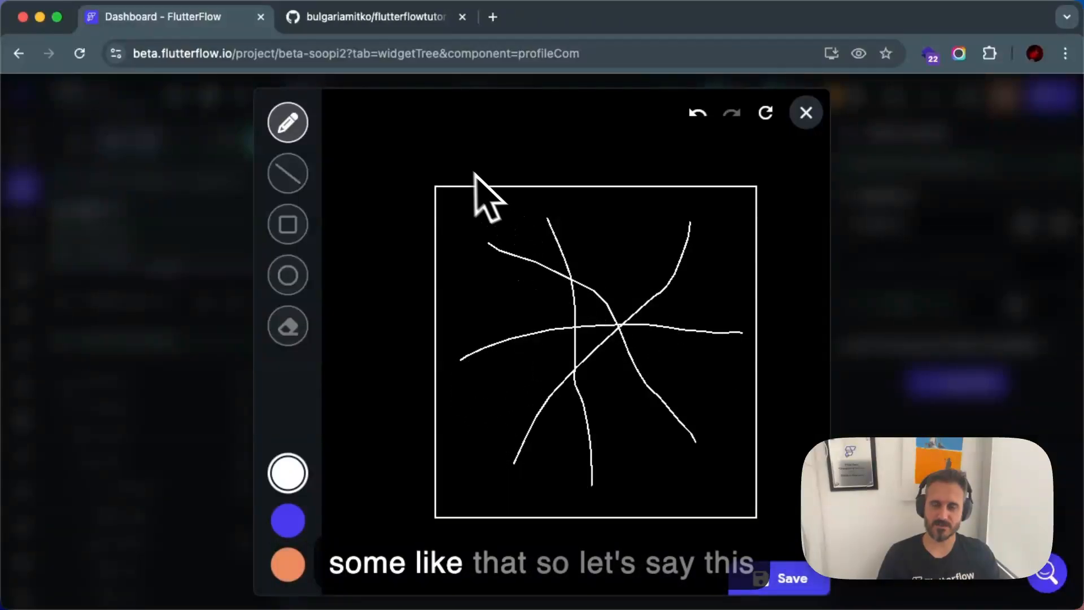
# - Handwrite THIS IS A MAP around the frame with an arrow pointing at it, then save the sketch and try to generate the component
pyautogui.moveTo(344, 121); pyautogui.dragTo(423, 112)
pyautogui.moveTo(403, 121)
pyautogui.mouseDown()
pyautogui.moveTo(409, 160)
pyautogui.moveTo(436, 165)
pyautogui.mouseUp()
pyautogui.moveTo(457, 125); pyautogui.dragTo(463, 156)
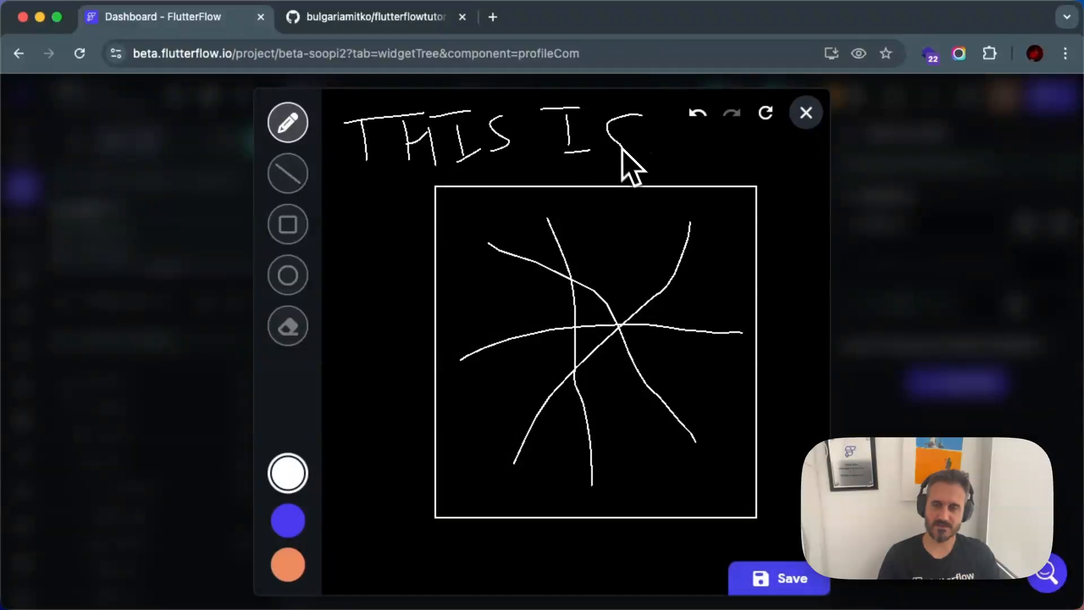
pyautogui.moveTo(684, 142); pyautogui.dragTo(716, 138)
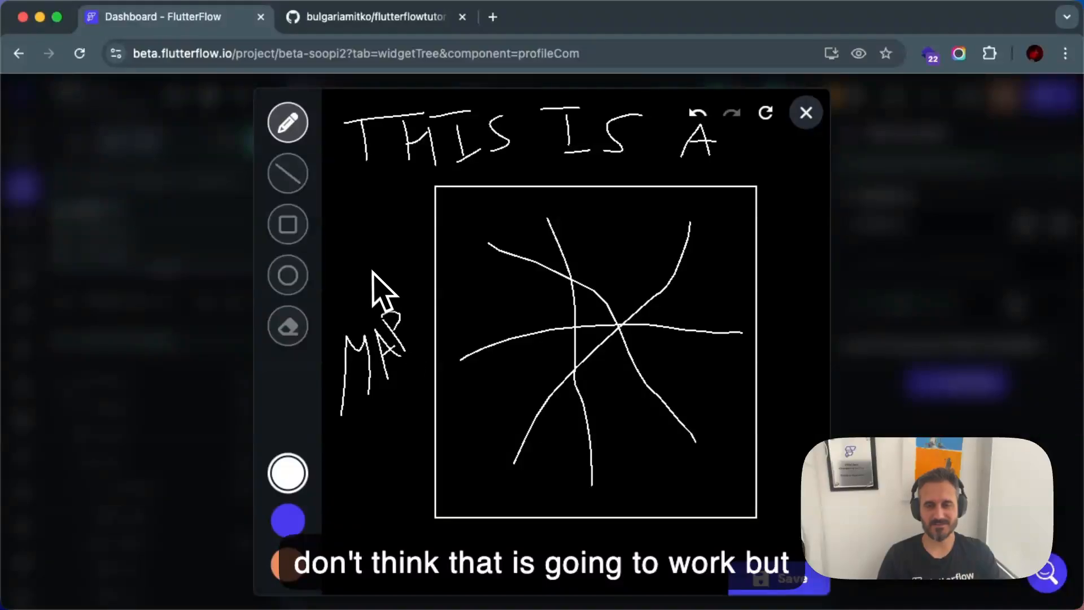
pyautogui.moveTo(366, 267)
pyautogui.mouseDown()
pyautogui.moveTo(417, 265)
pyautogui.moveTo(399, 275)
pyautogui.mouseUp()
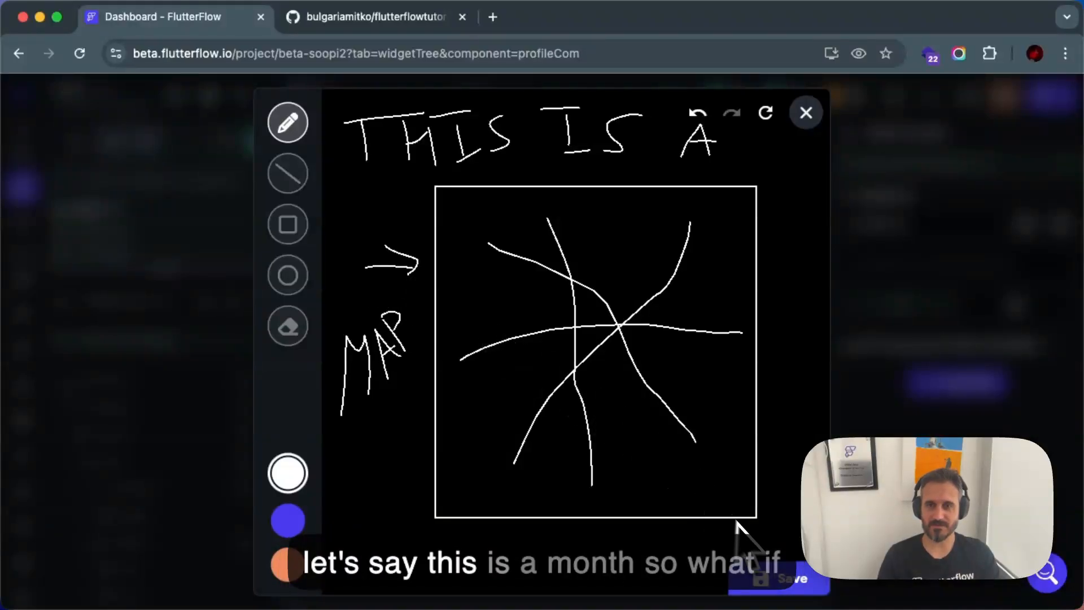
pyautogui.click(770, 581)
pyautogui.click(709, 498)
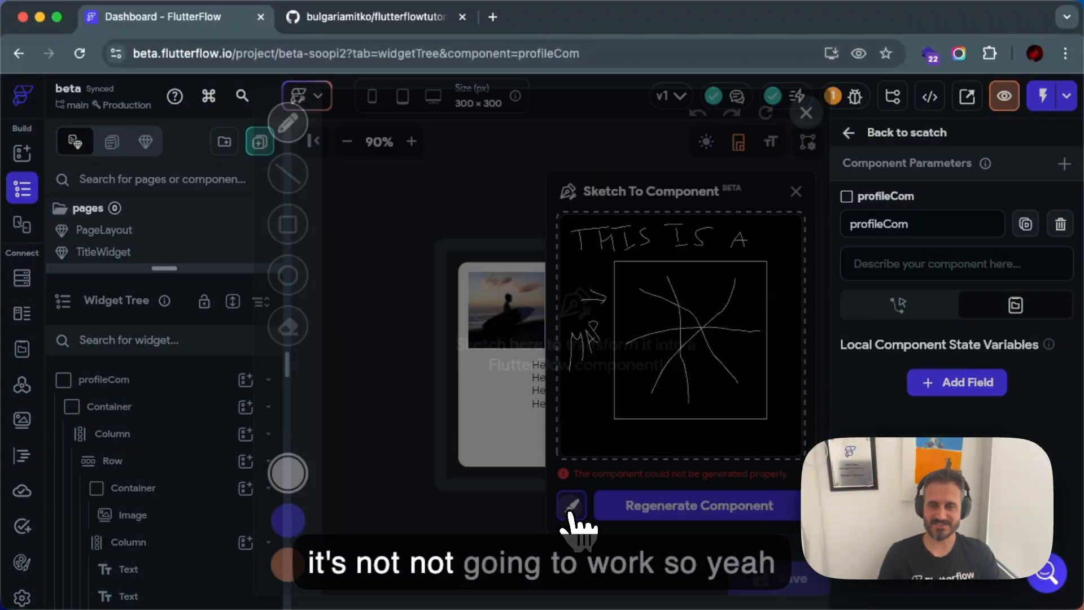
# - Start another sketch and draw a wide rectangular frame with a small square inside its left end
pyautogui.click(571, 507)
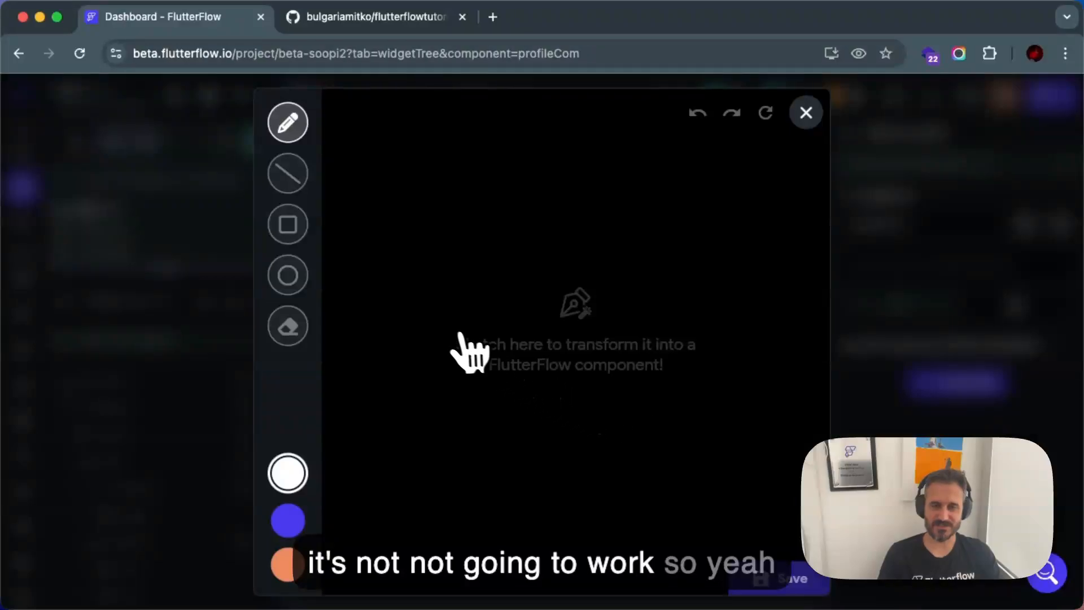
pyautogui.moveTo(372, 235)
pyautogui.mouseDown()
pyautogui.moveTo(715, 377)
pyautogui.moveTo(363, 240)
pyautogui.mouseUp()
pyautogui.click(288, 325)
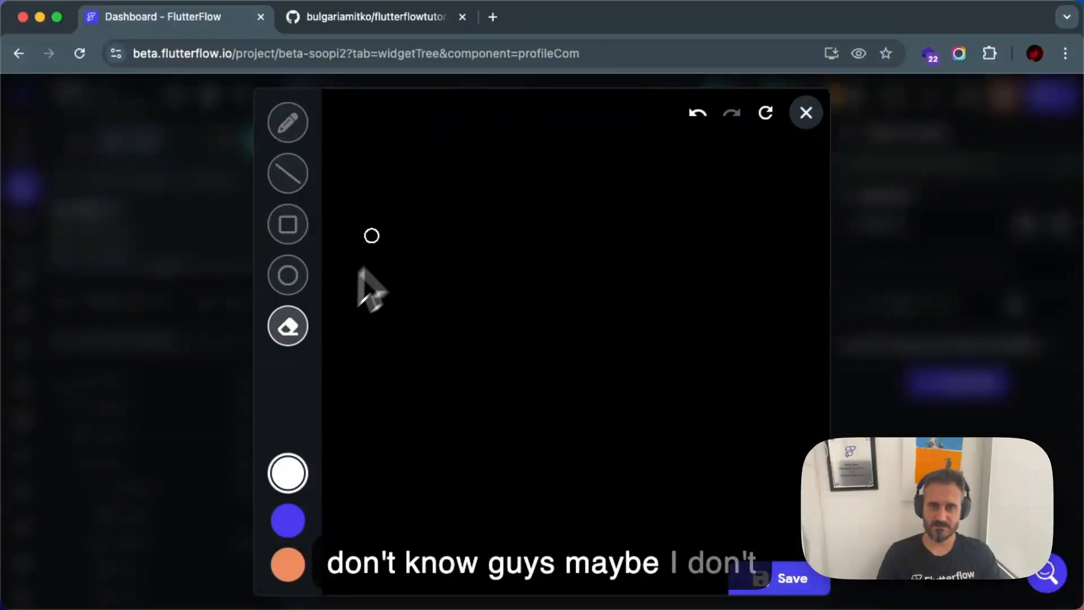
pyautogui.click(288, 224)
pyautogui.moveTo(367, 259)
pyautogui.mouseDown()
pyautogui.moveTo(791, 404)
pyautogui.moveTo(785, 380)
pyautogui.mouseUp()
pyautogui.moveTo(394, 279)
pyautogui.mouseDown()
pyautogui.moveTo(433, 340)
pyautogui.moveTo(472, 359)
pyautogui.mouseUp()
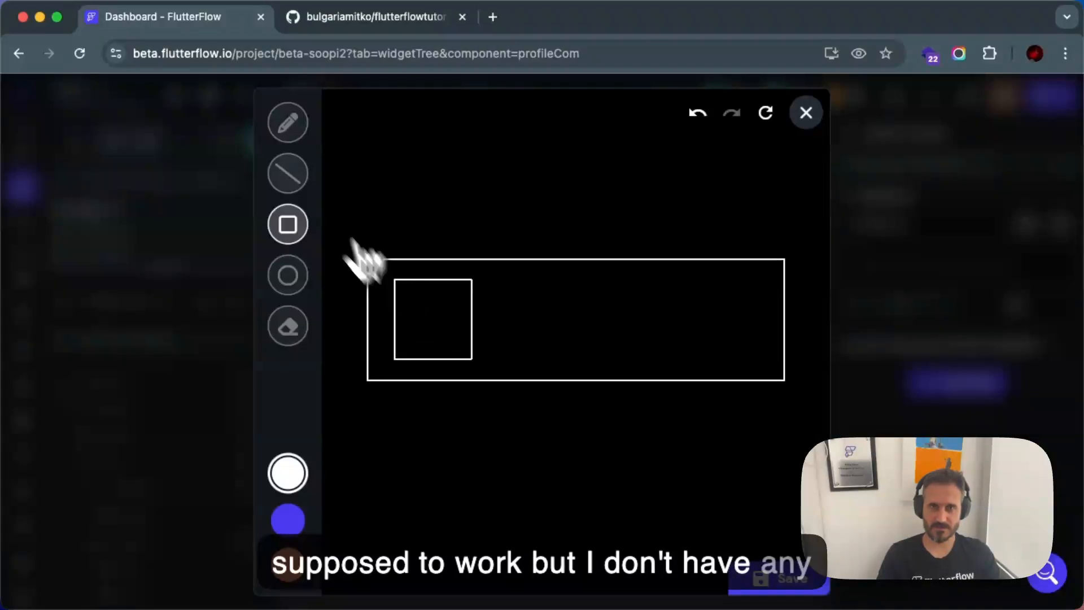
# - Draw a freehand stick figure inside the small square and handwrite HOME beside it
pyautogui.click(289, 174)
pyautogui.click(288, 123)
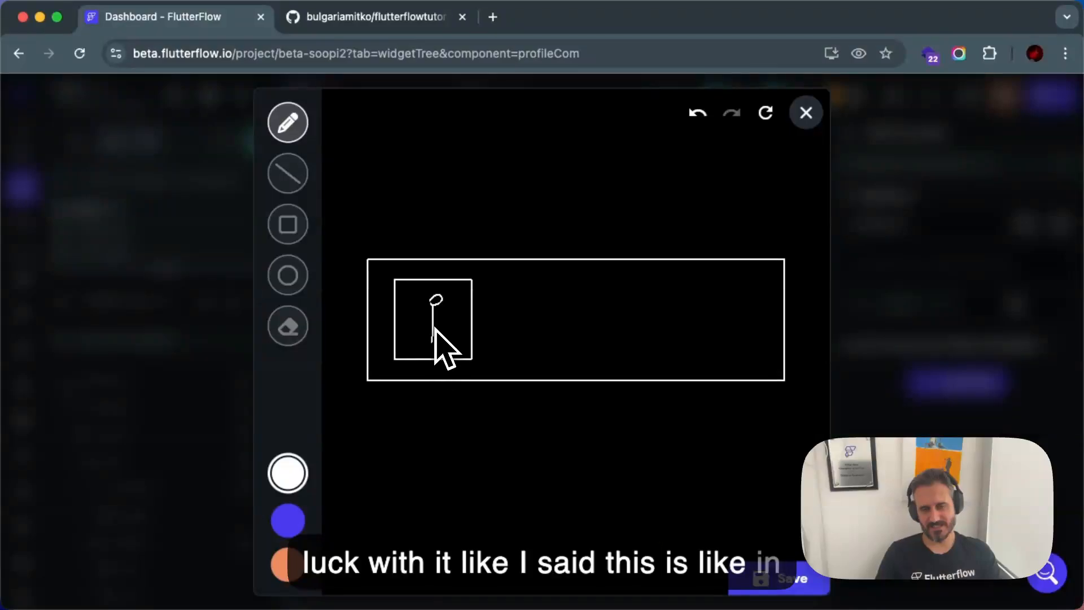
pyautogui.moveTo(434, 326)
pyautogui.mouseDown()
pyautogui.moveTo(416, 342)
pyautogui.moveTo(446, 320)
pyautogui.mouseUp()
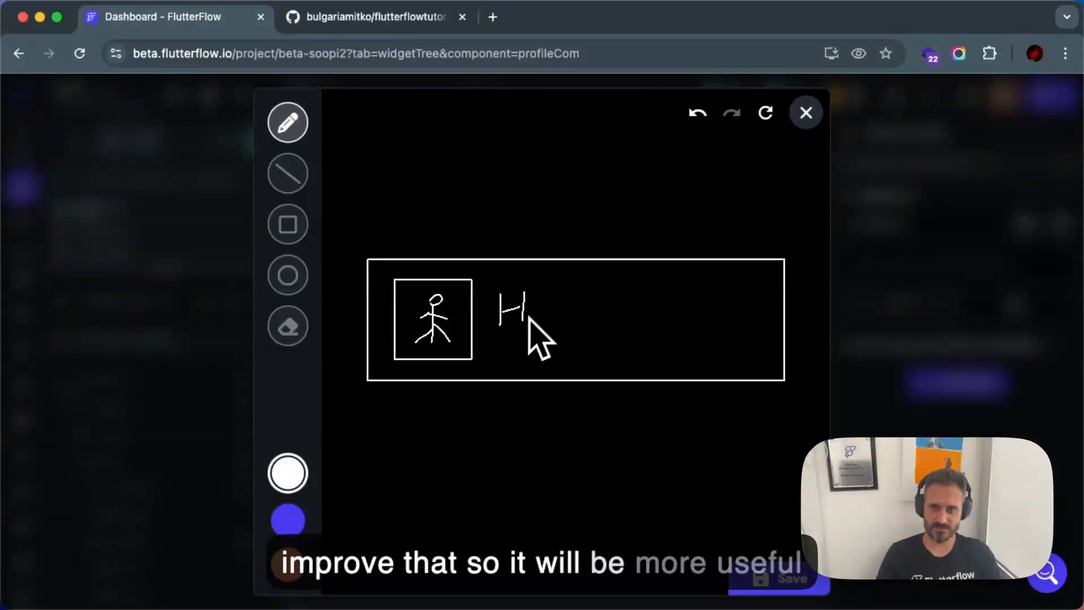
pyautogui.moveTo(581, 289)
pyautogui.mouseDown()
pyautogui.moveTo(583, 321)
pyautogui.moveTo(591, 287)
pyautogui.moveTo(600, 320)
pyautogui.mouseUp()
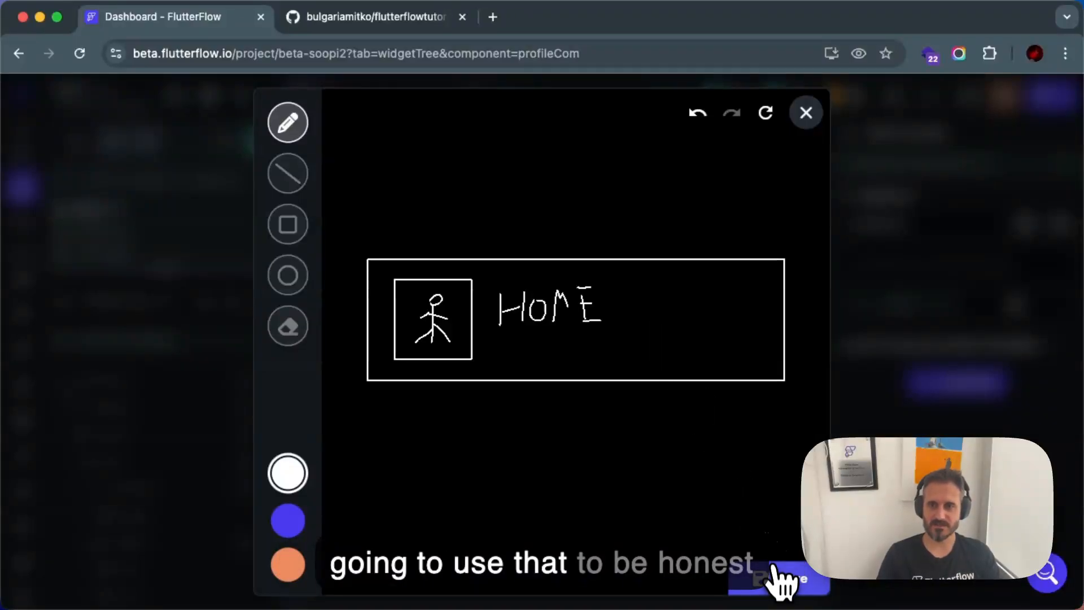
# - Save the stick-figure sketch, try to regenerate the component from it and close Sketch To Component
pyautogui.click(782, 581)
pyautogui.click(750, 513)
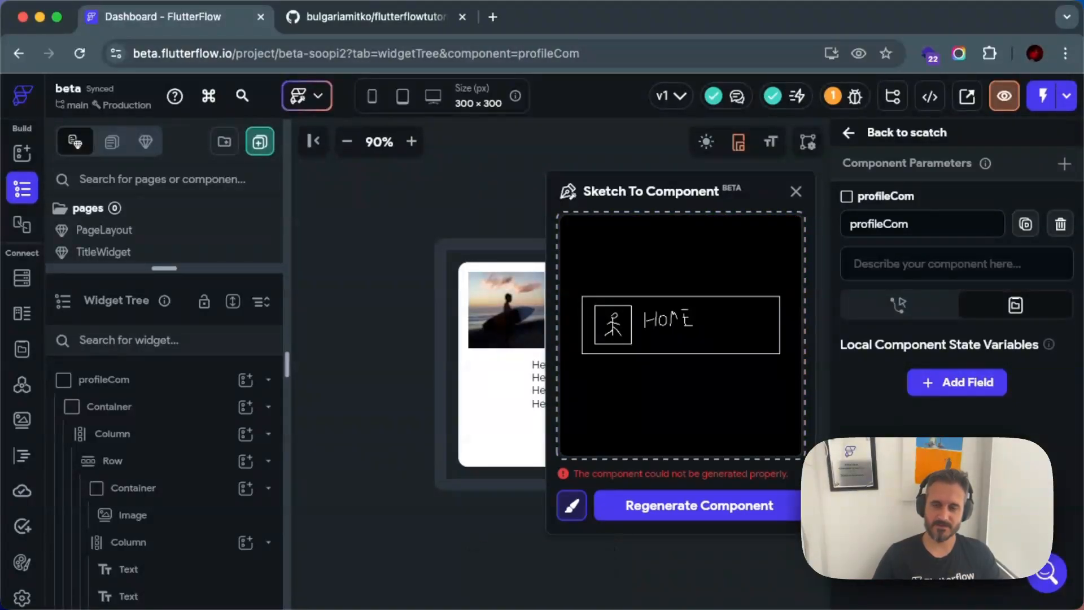
pyautogui.click(796, 191)
# - Create a blank component named game
pyautogui.click(261, 144)
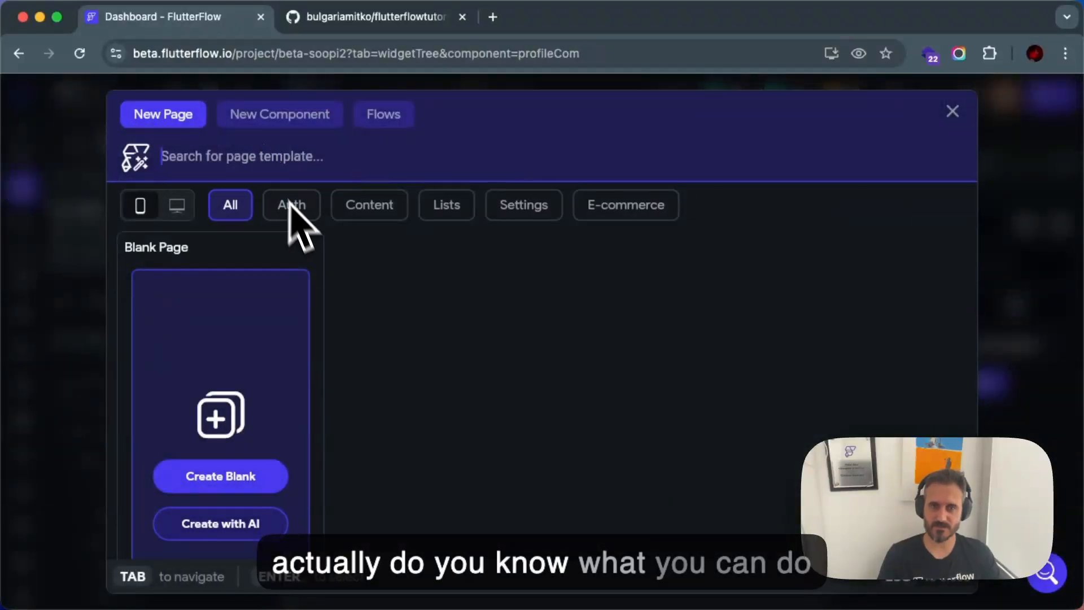
pyautogui.click(296, 119)
pyautogui.click(269, 402)
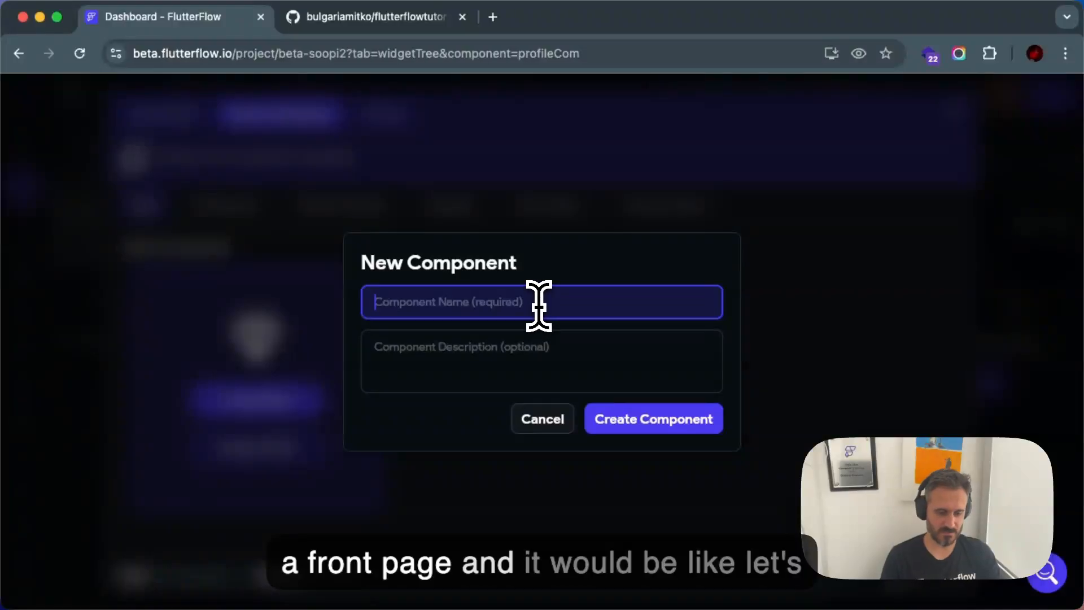
pyautogui.write('game')
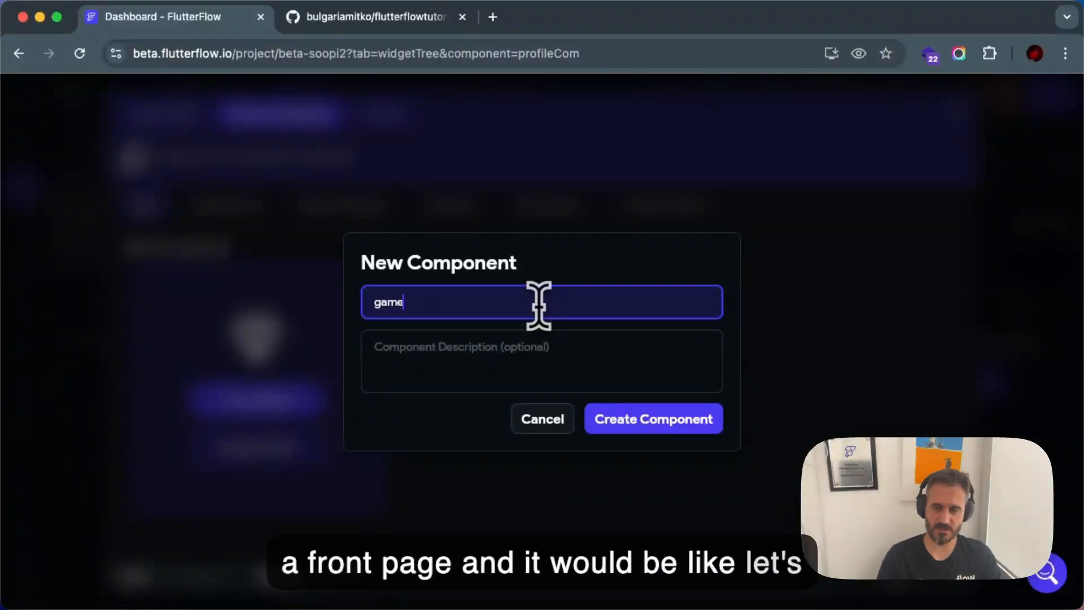
pyautogui.click(607, 419)
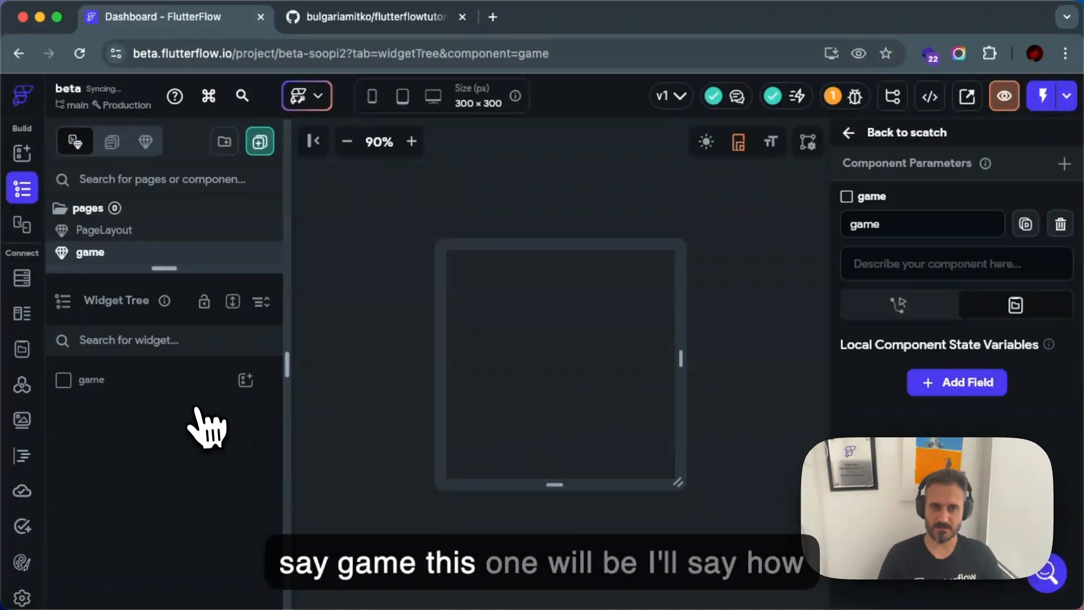
# - Try to start Page Autocomplete with the game component's root selected
pyautogui.click(191, 381)
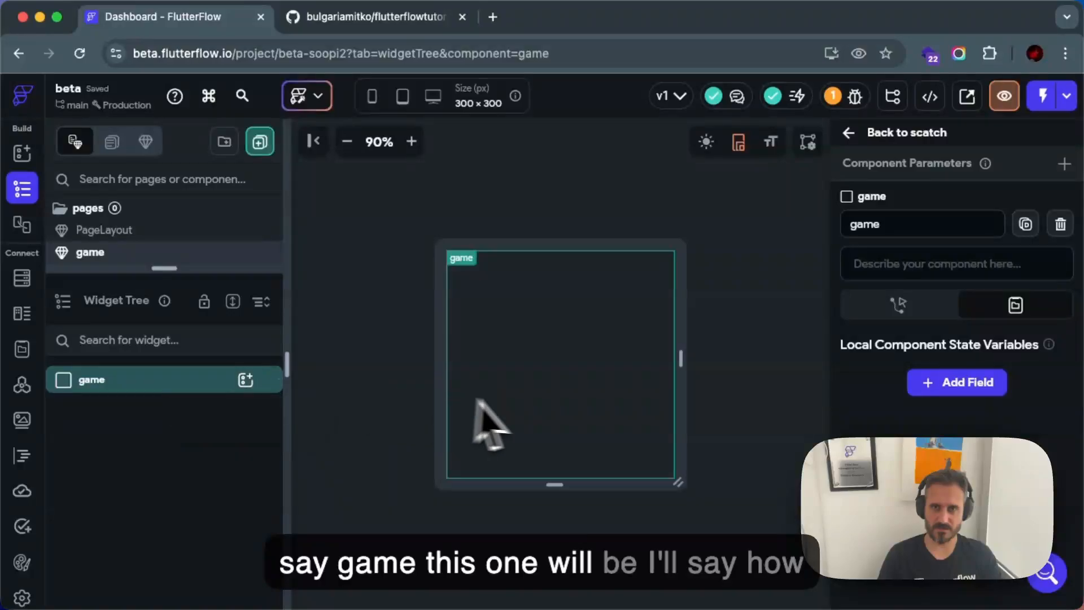
pyautogui.click(302, 96)
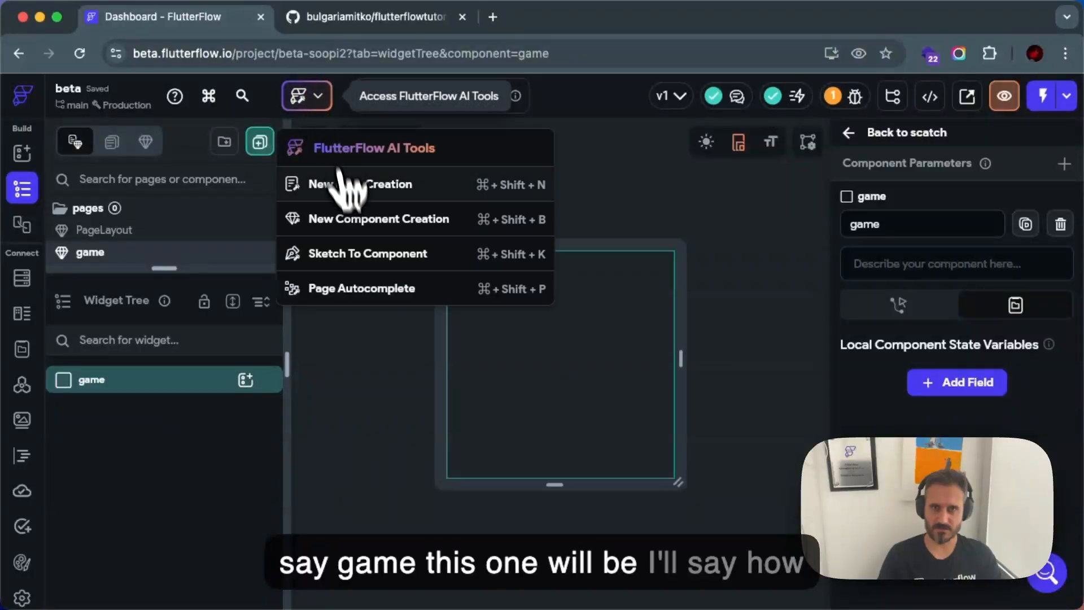
pyautogui.click(361, 289)
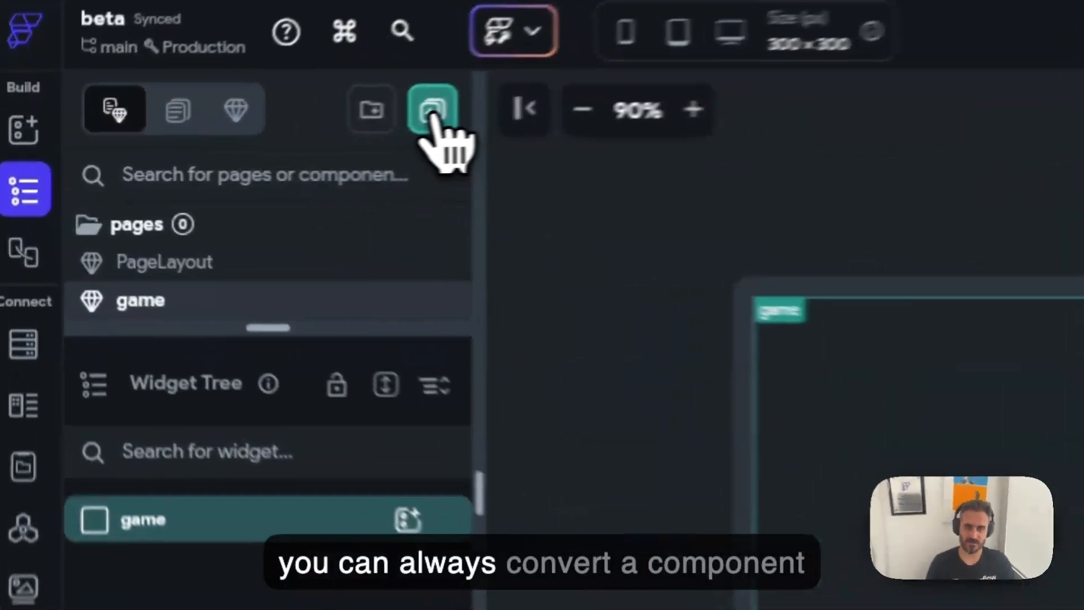
# - Create a blank page named page and set its app bar title text to Game
pyautogui.click(433, 111)
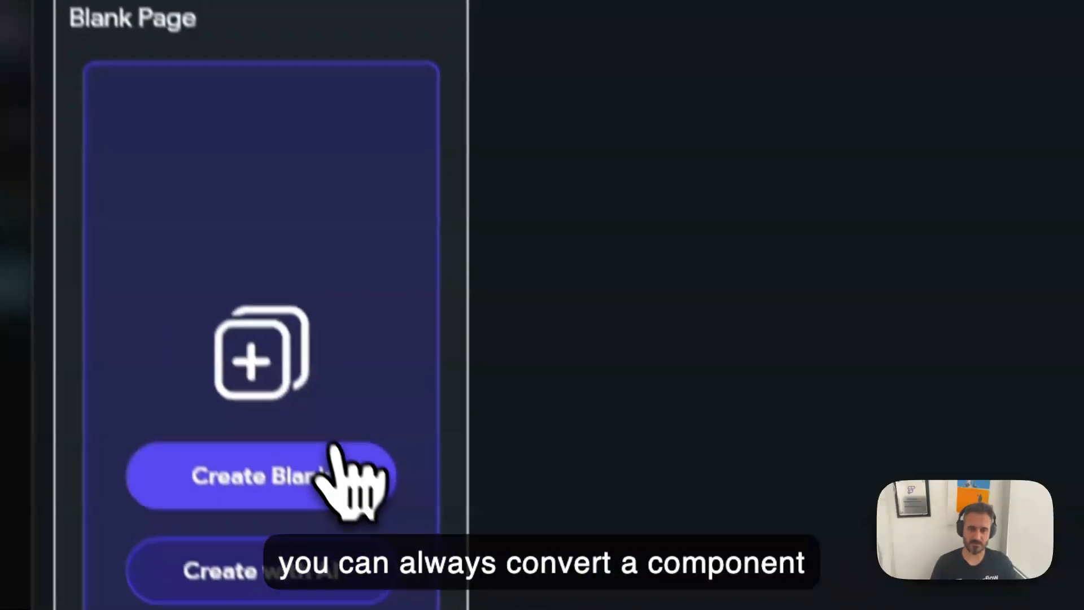
pyautogui.click(350, 472)
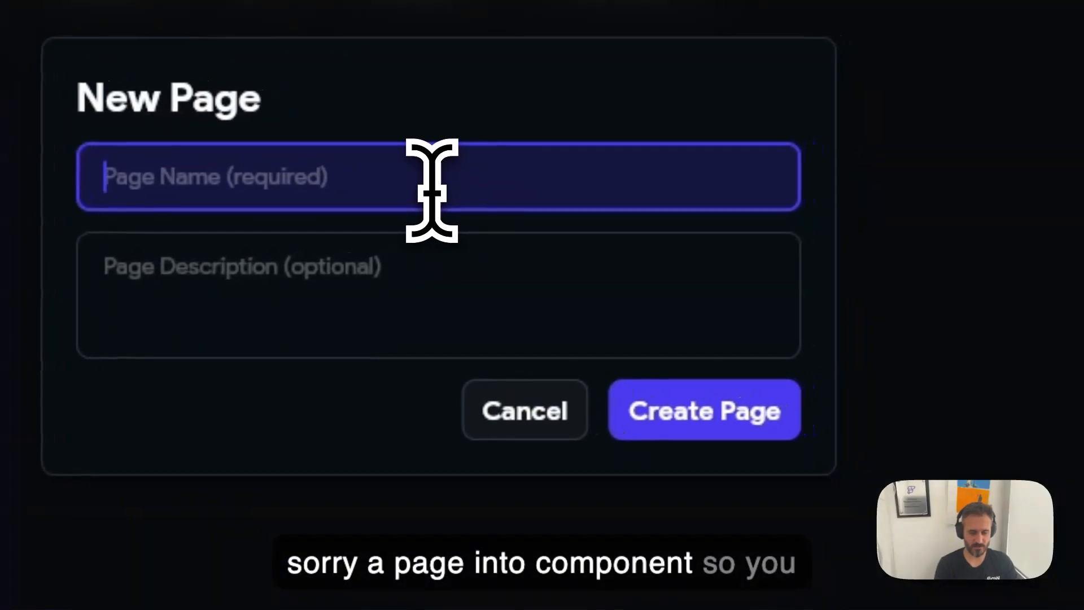
pyautogui.write('page')
pyautogui.click(751, 420)
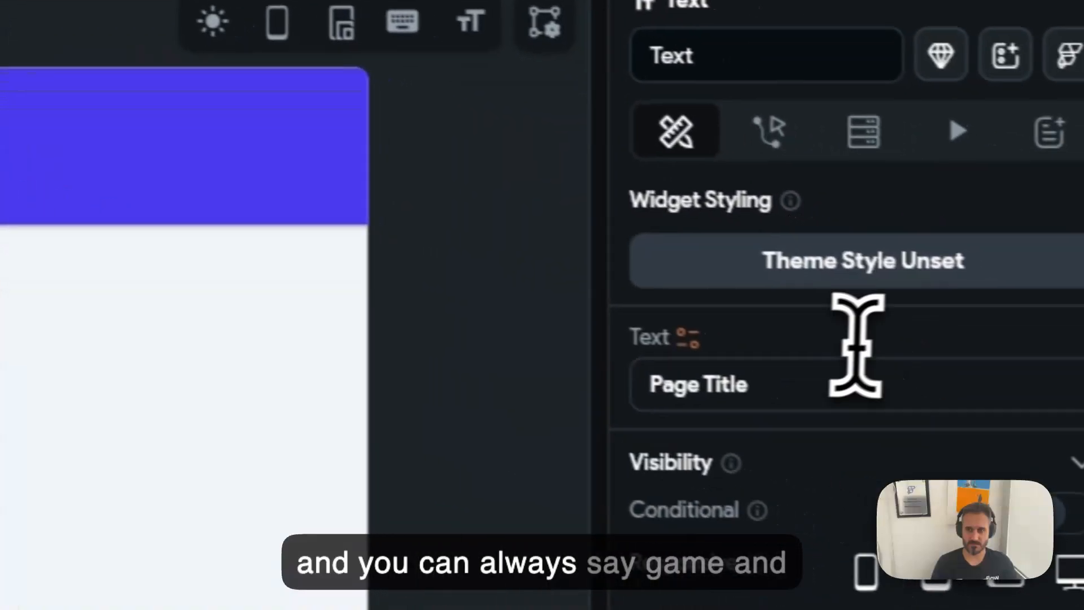
pyautogui.tripleClick(859, 375)
pyautogui.write('Game')
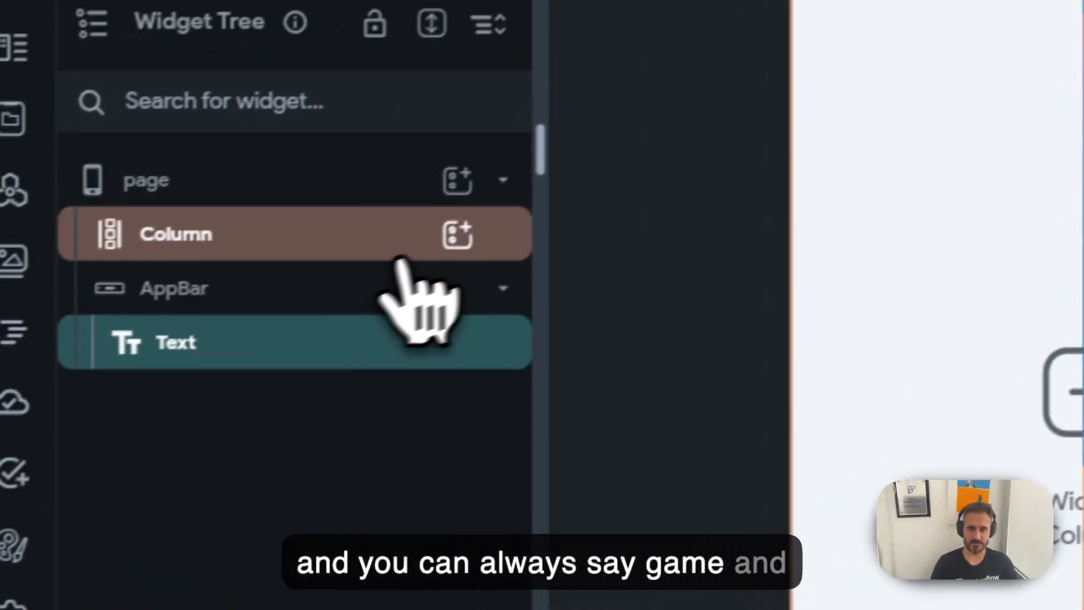
# - Select the page's Column and open Page Autocomplete for it
pyautogui.click(442, 249)
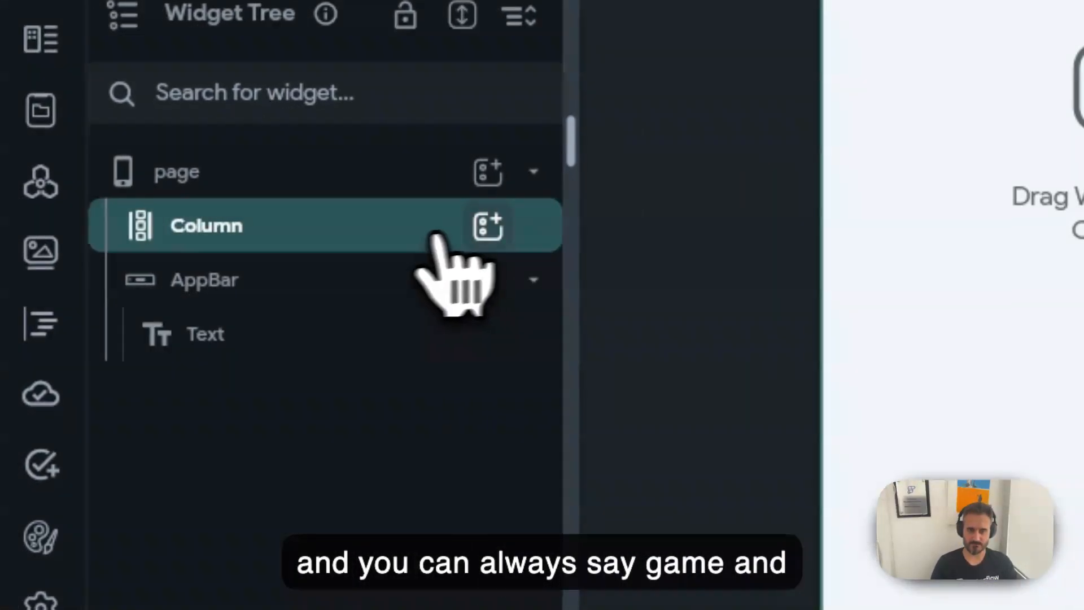
pyautogui.click(493, 225)
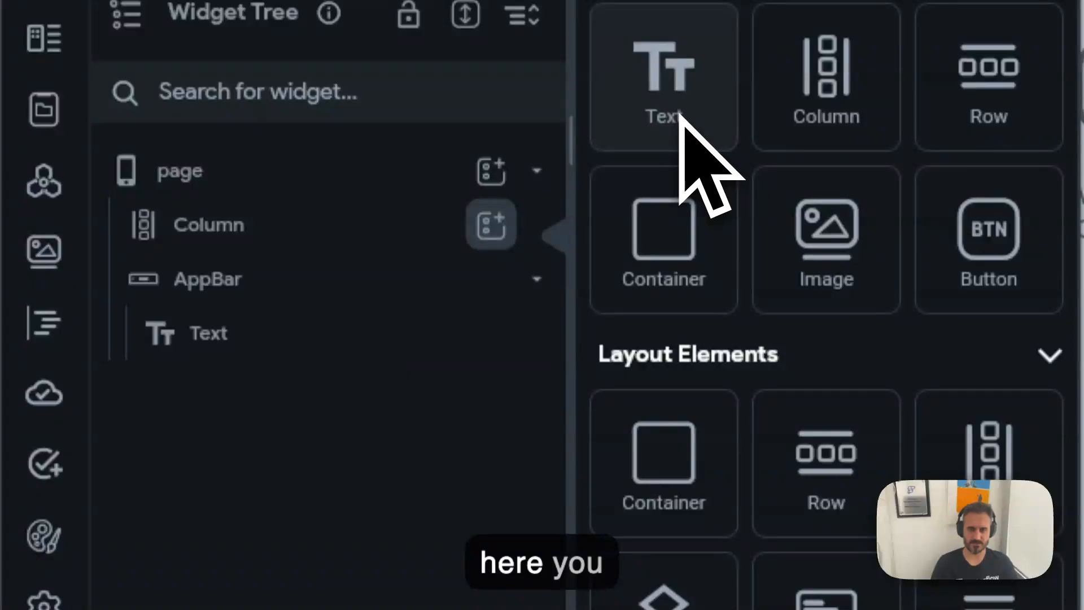
pyautogui.click(354, 231)
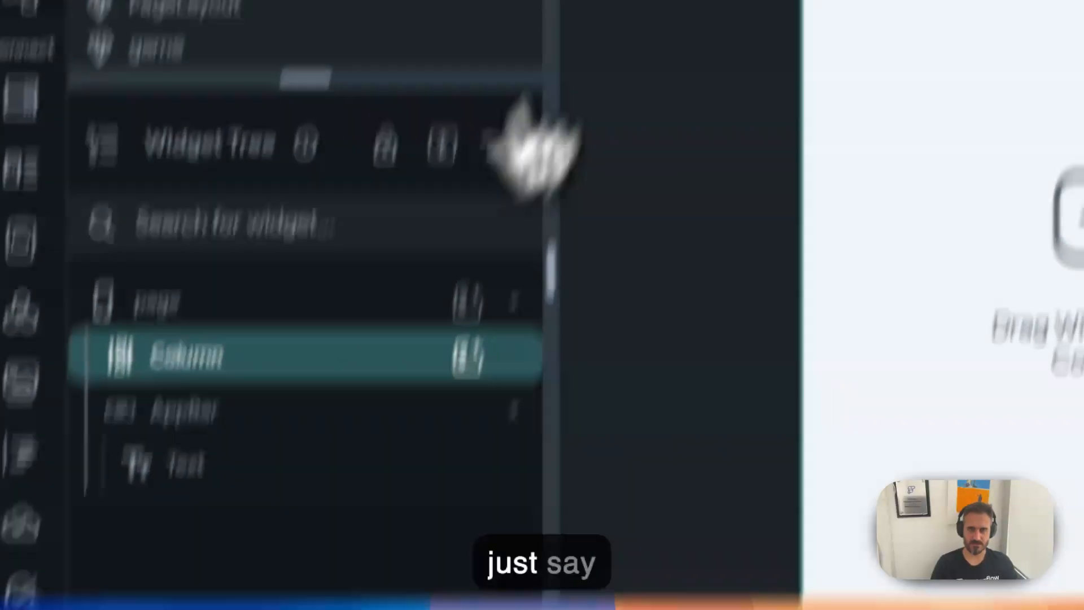
pyautogui.click(615, 0)
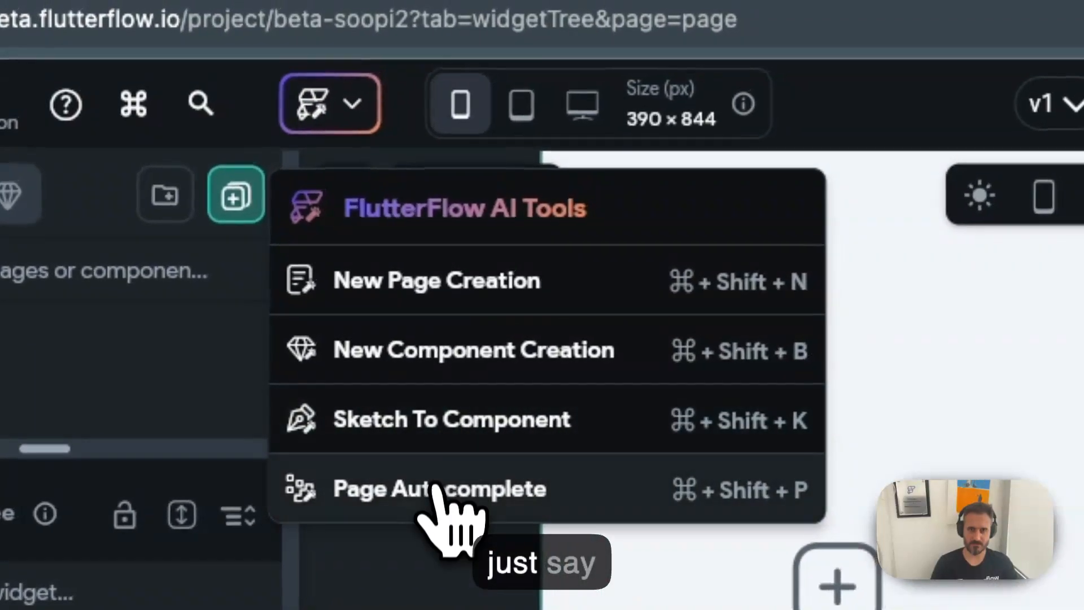
pyautogui.click(439, 488)
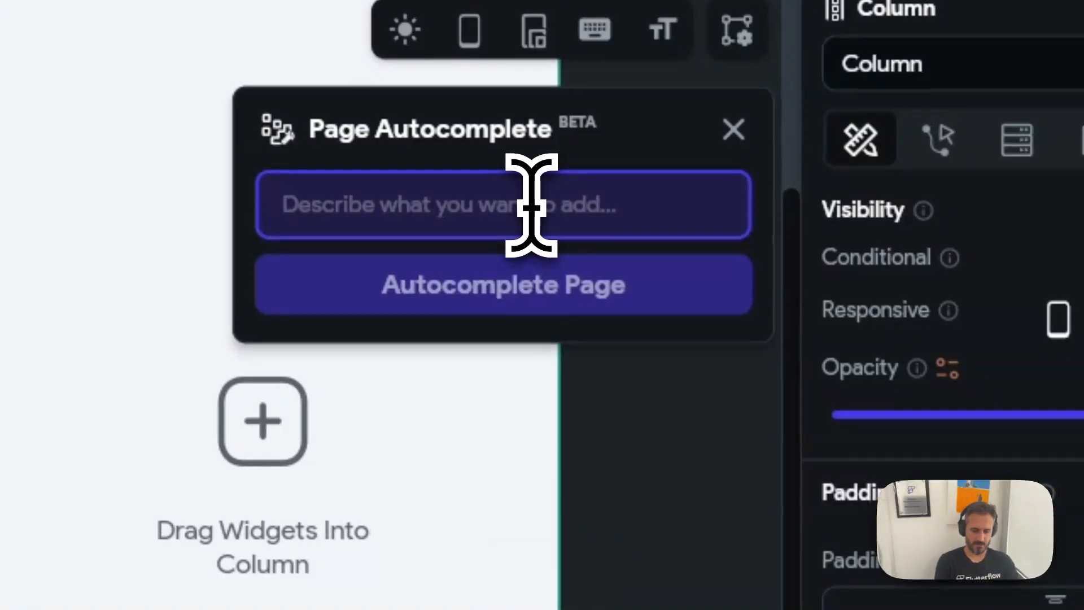
# - Generate and accept a layout: "create me a game loyout with 4 buttons on the corners and in the middle there should be 2 buttons home and exit"
pyautogui.write('creat')
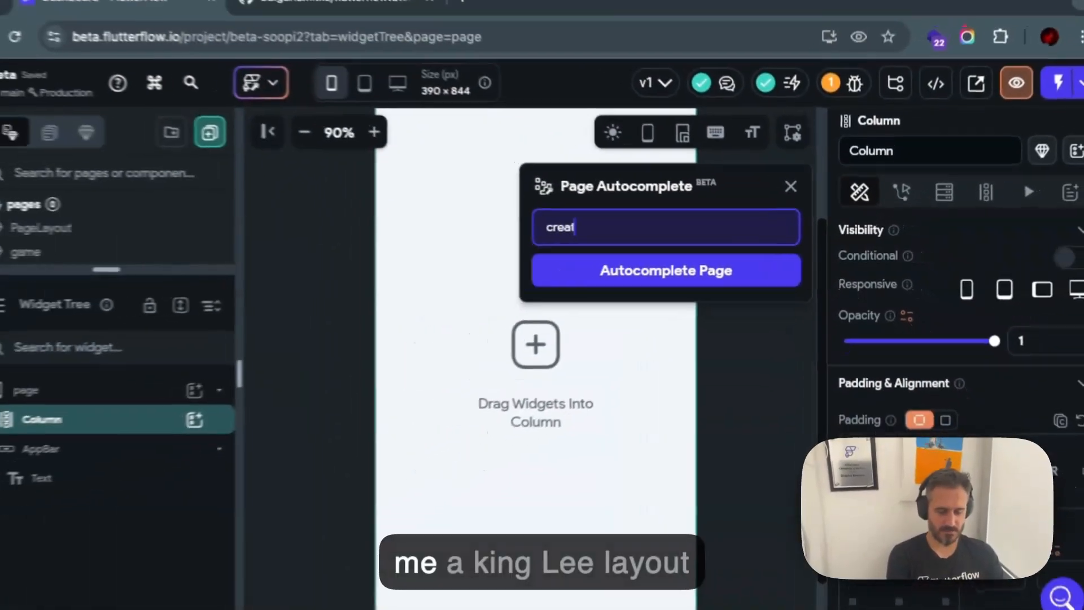
pyautogui.write('e me a game lo')
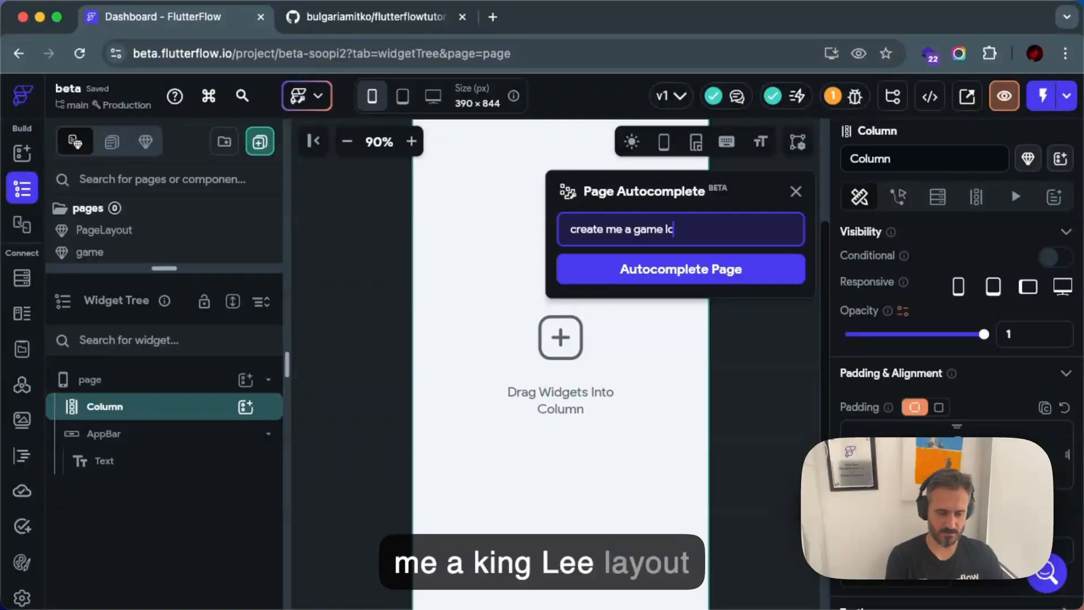
pyautogui.write('yout')
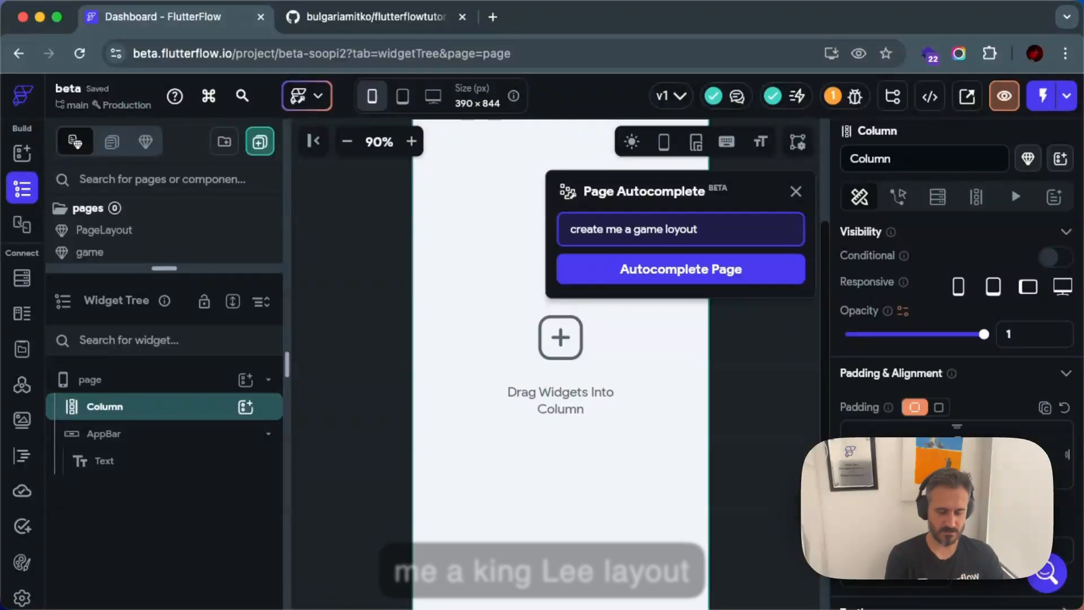
pyautogui.write(' with 4 b')
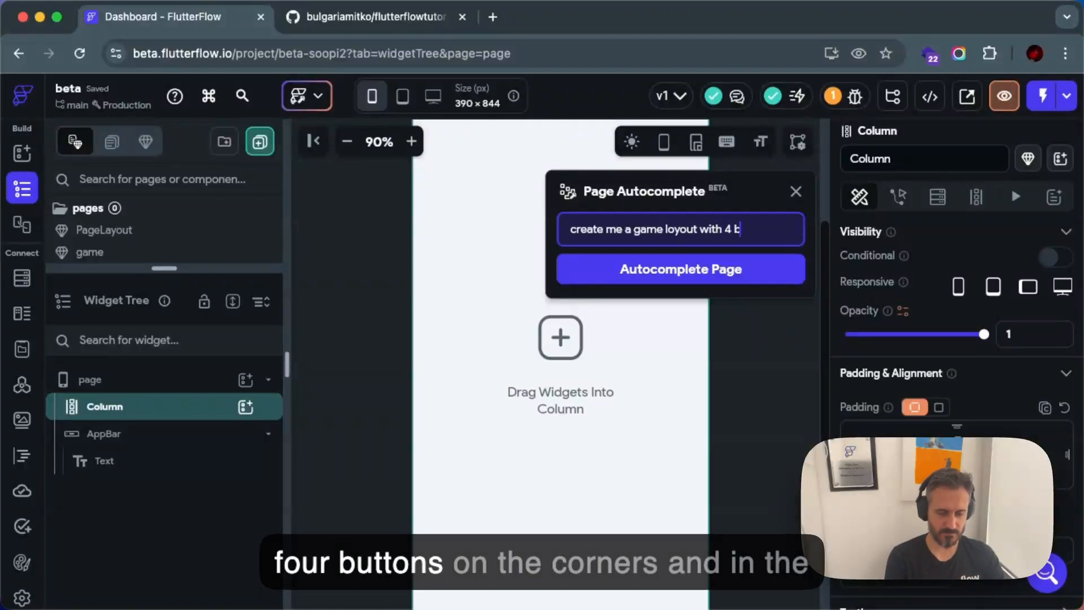
pyautogui.write('uttons on the corner')
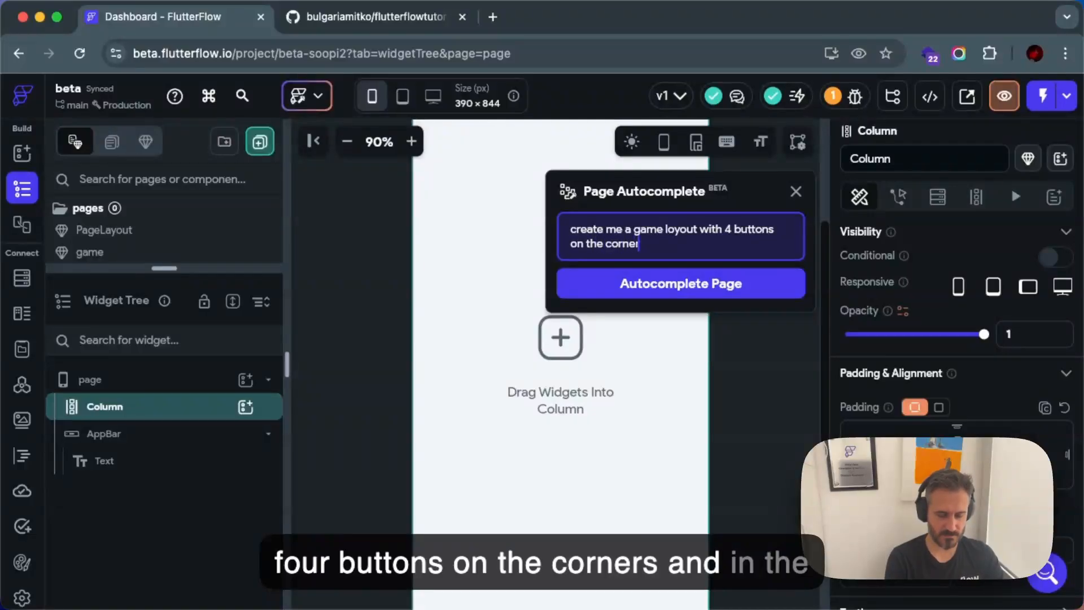
pyautogui.write('s and in the middle ther')
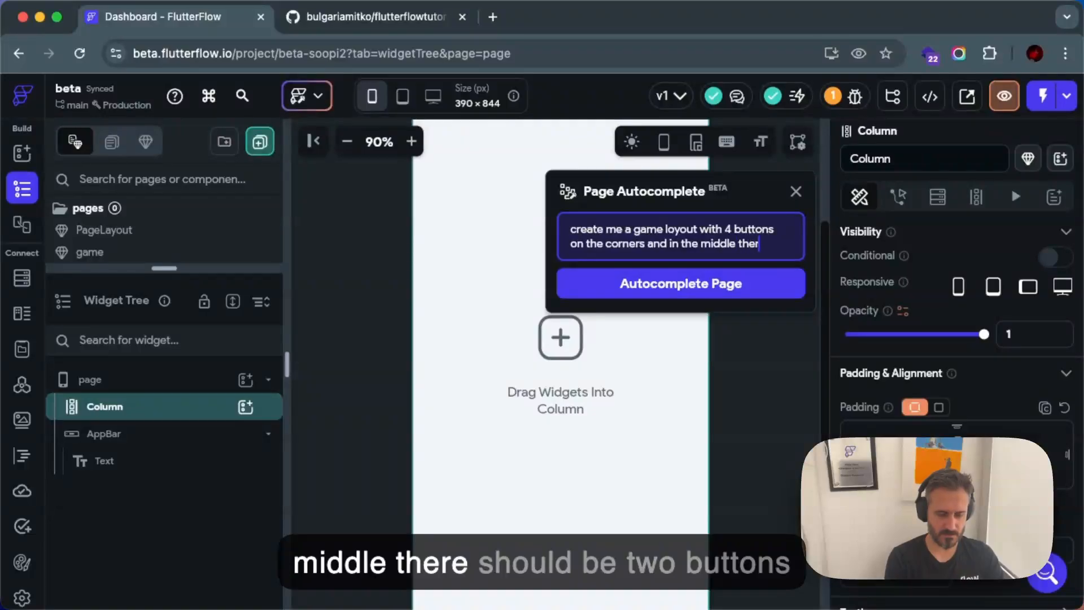
pyautogui.write('e should be')
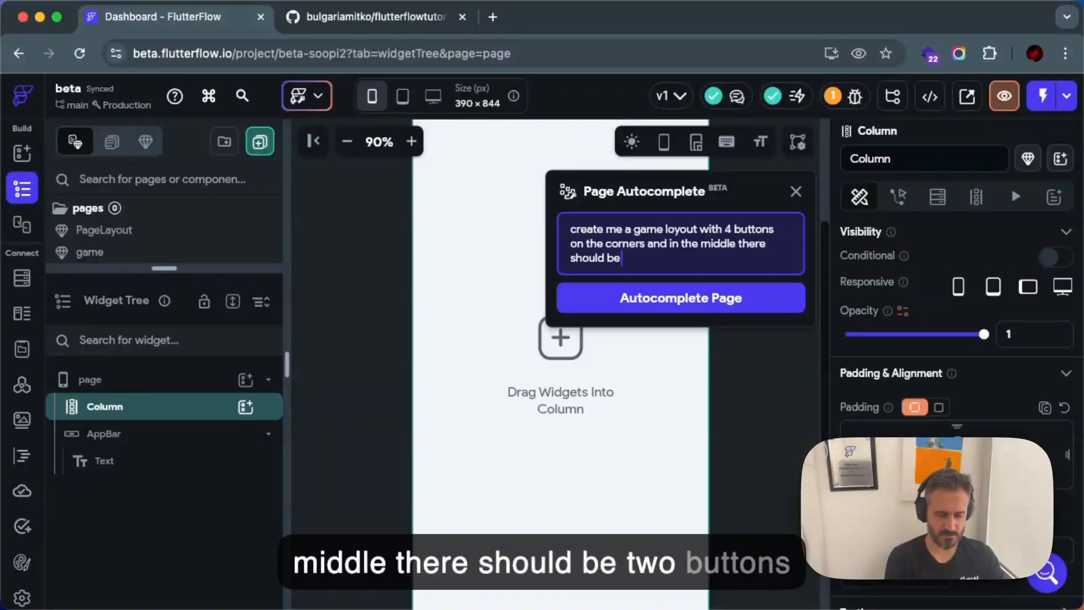
pyautogui.write(' 2 buttons')
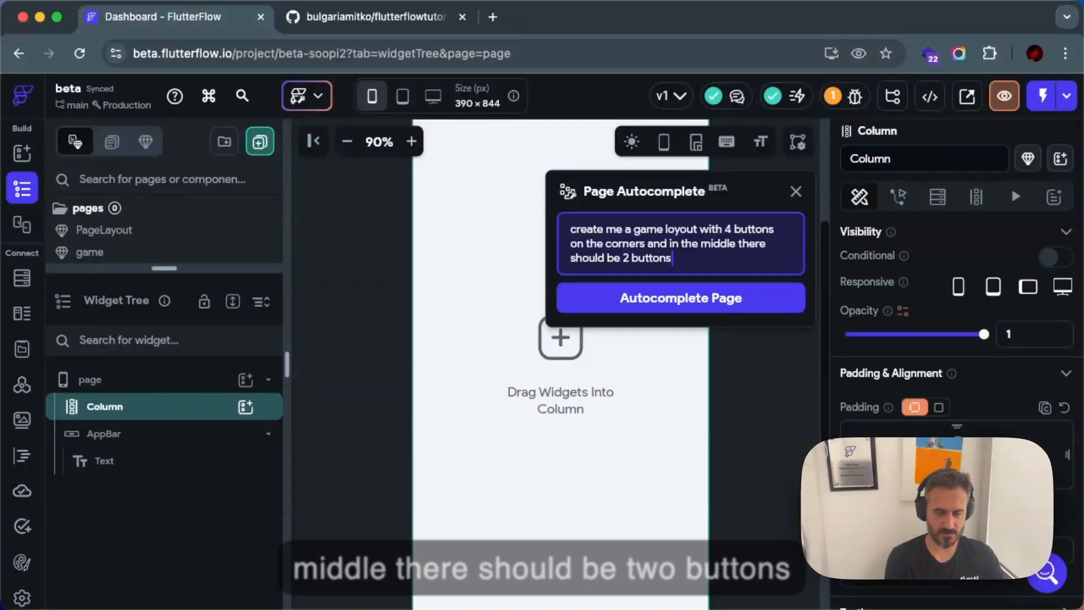
pyautogui.write(' ho')
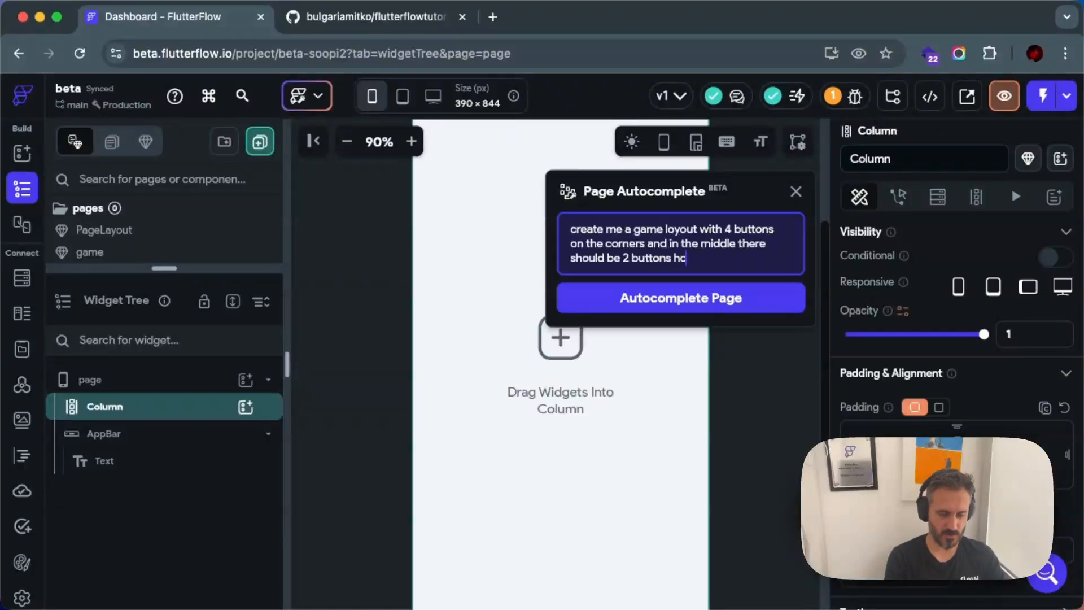
pyautogui.write('me ar')
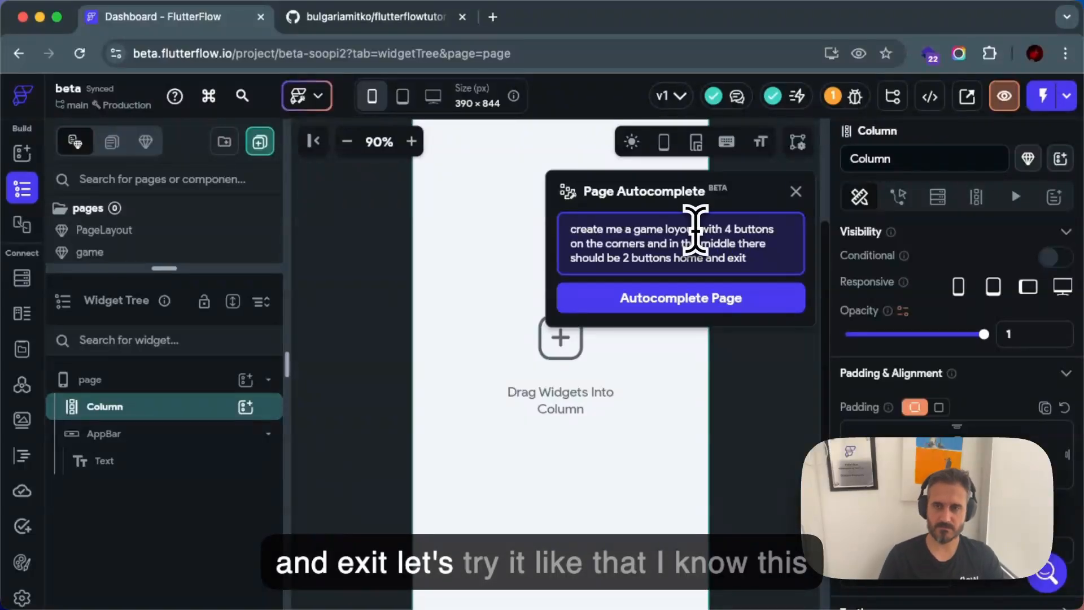
pyautogui.click(721, 299)
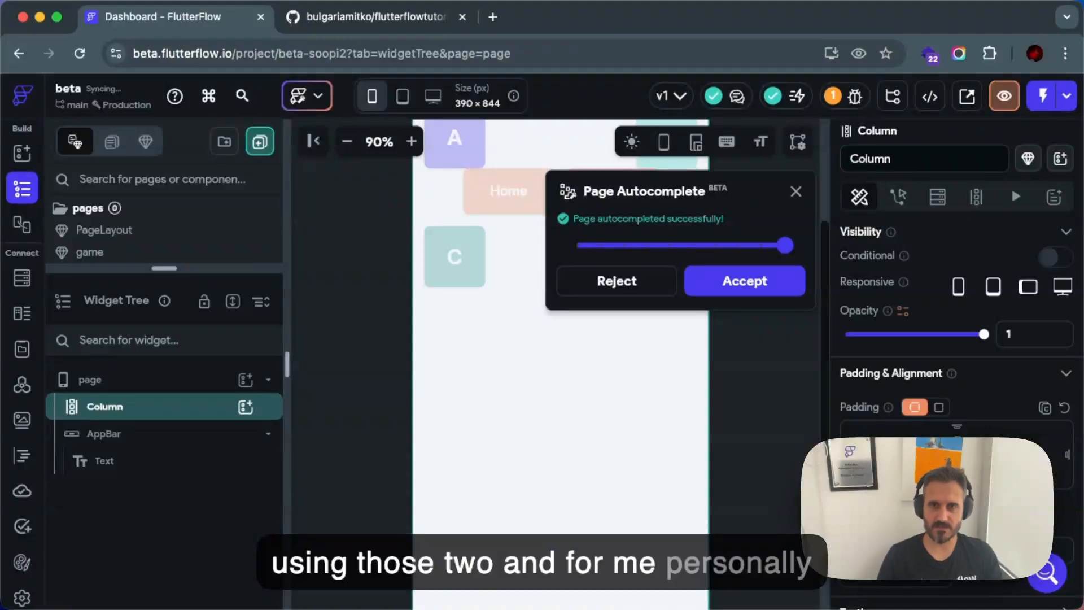
pyautogui.click(781, 285)
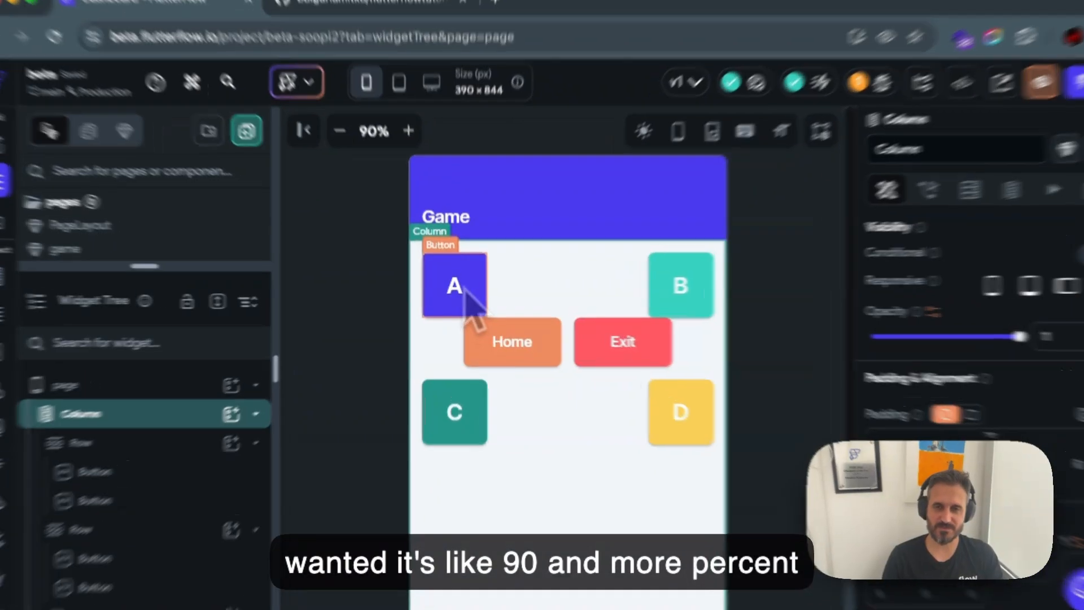
# - Examine the properties of button A on the generated page and the list of available AI tools
pyautogui.click(462, 289)
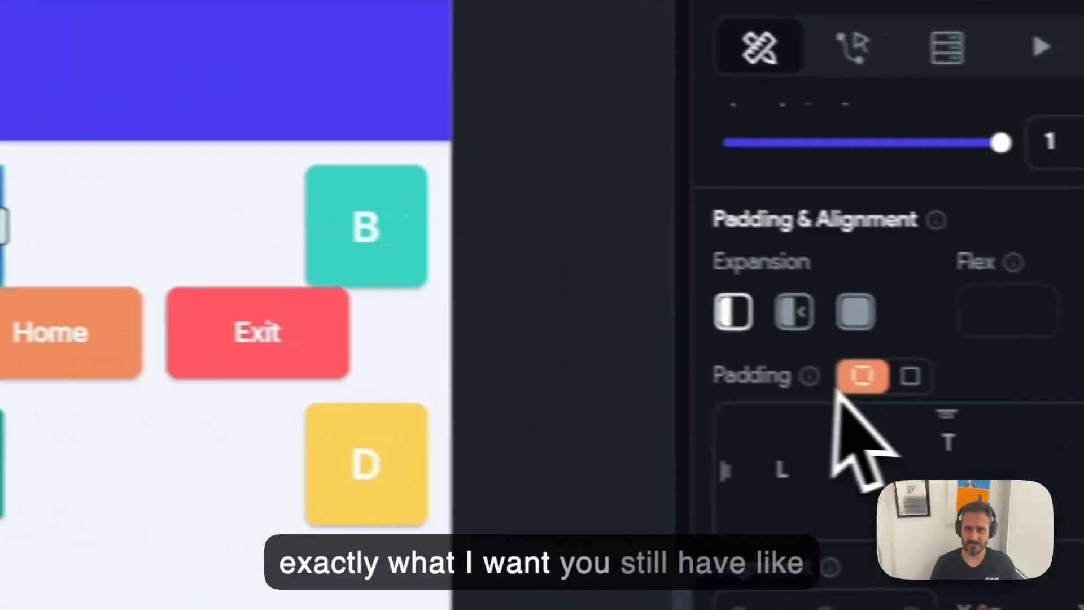
pyautogui.scroll(-5, 835, 387)
pyautogui.scroll(-5, 785, 395)
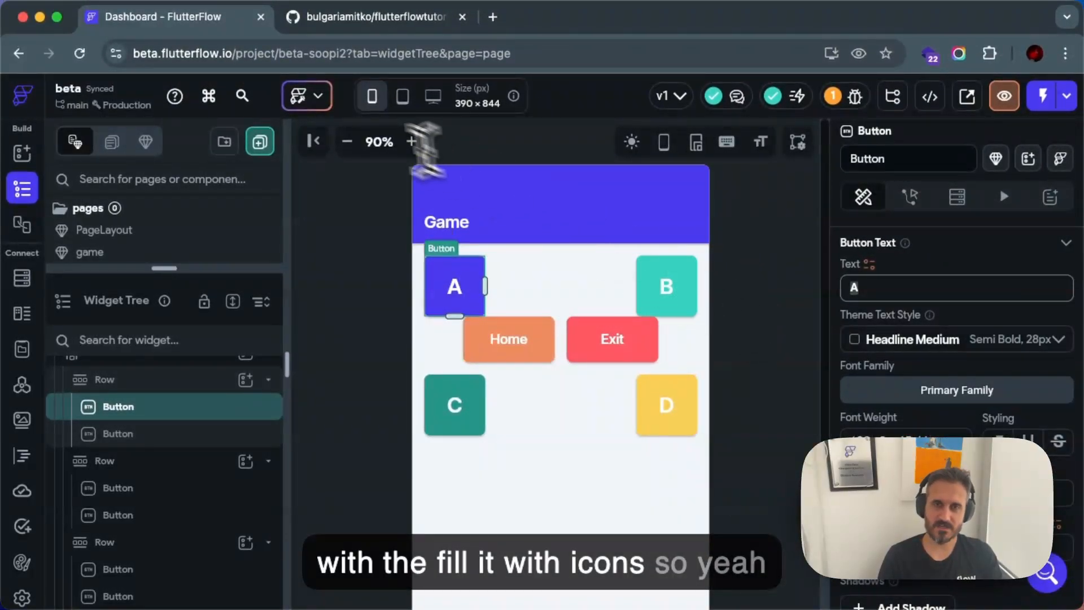
pyautogui.click(318, 97)
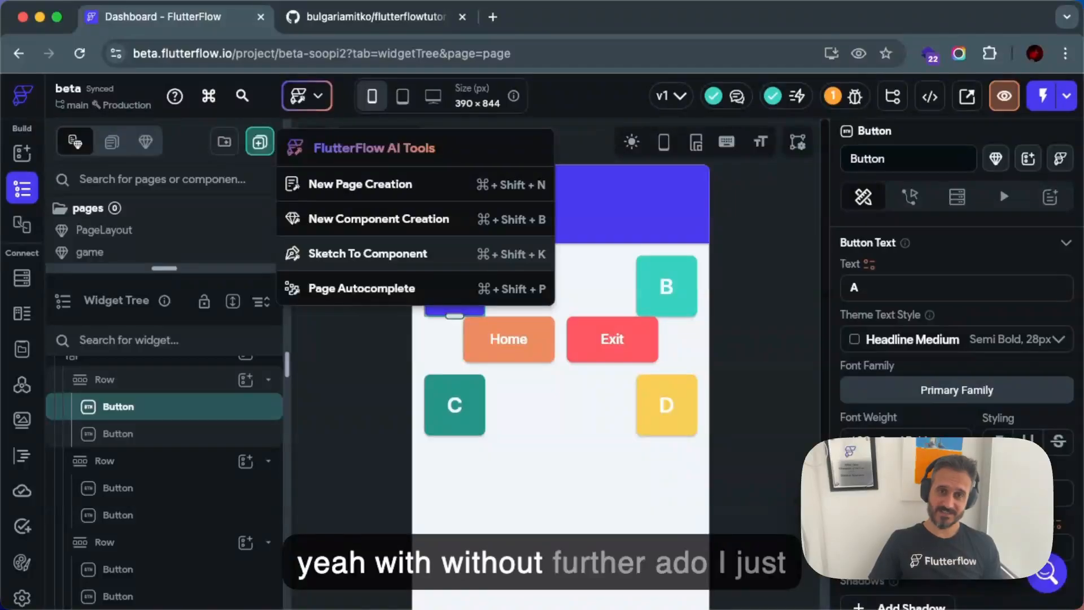
# - Switch to the flutterflowtutorials repository on GitHub and highlight the README's channel member list, then only its Elite members line
pyautogui.click(364, 17)
pyautogui.scroll(-20, 370, 243)
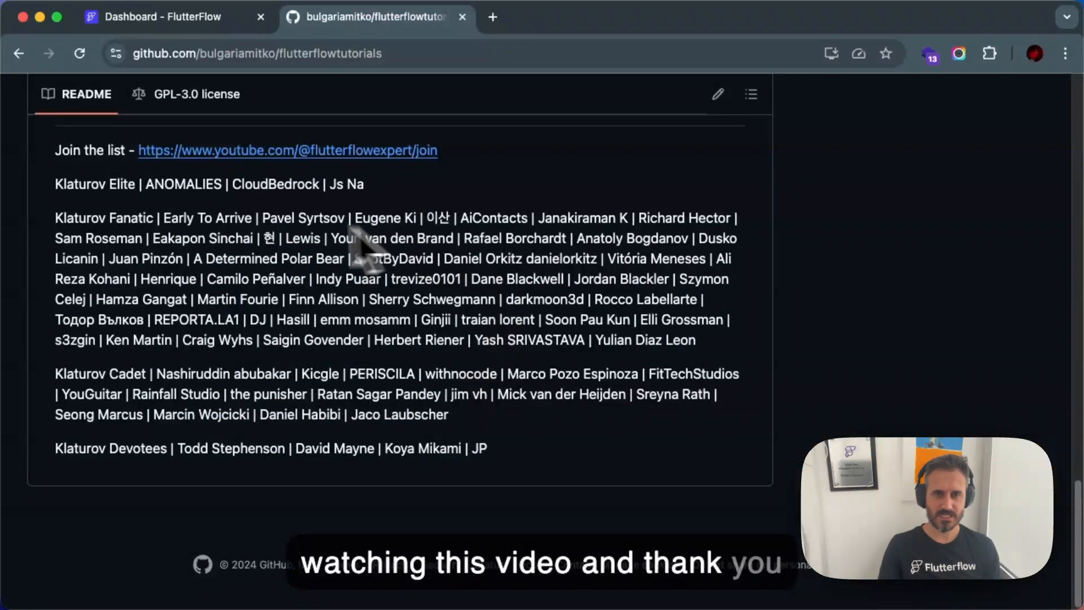
pyautogui.moveTo(57, 182); pyautogui.dragTo(553, 464)
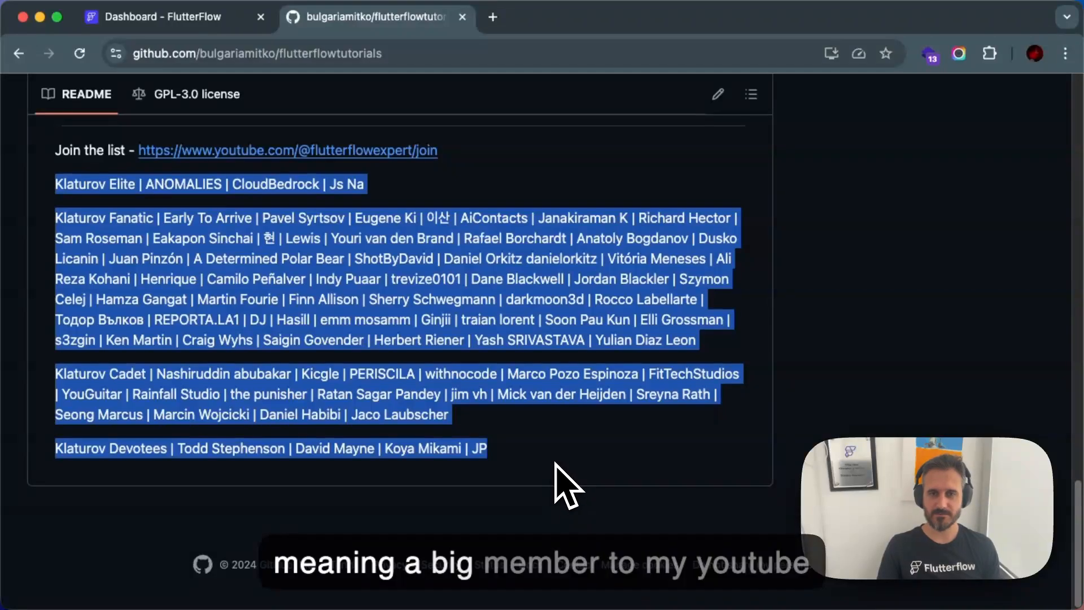
pyautogui.click(555, 463)
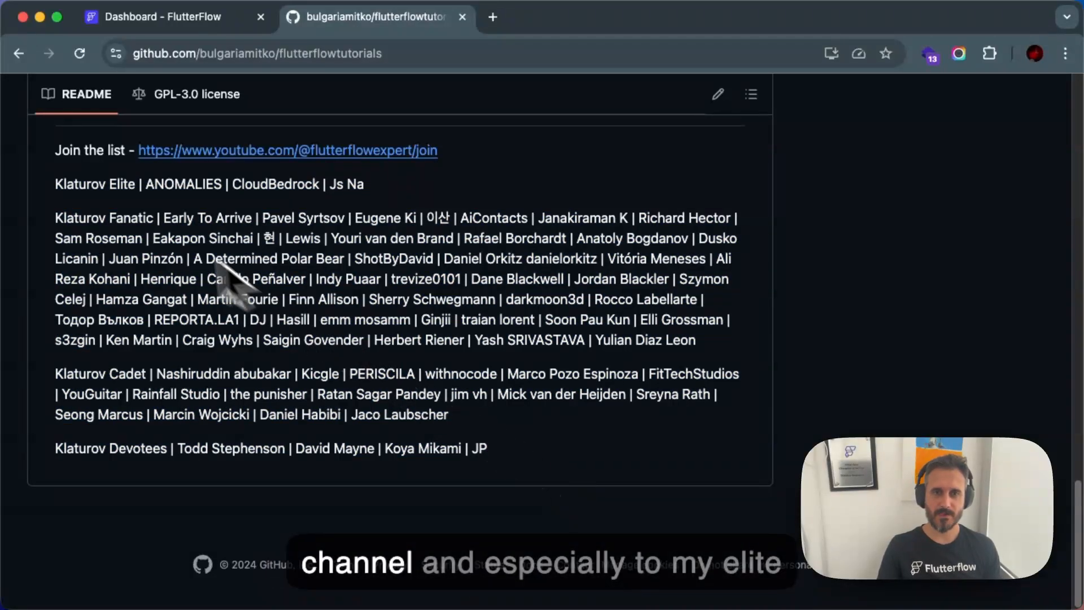
pyautogui.tripleClick(169, 184)
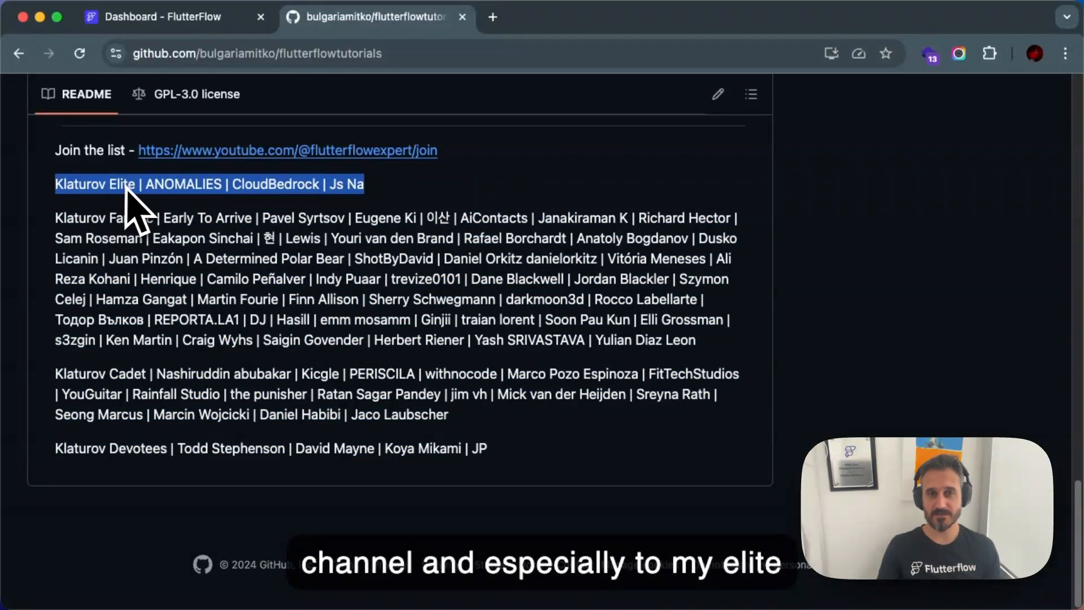